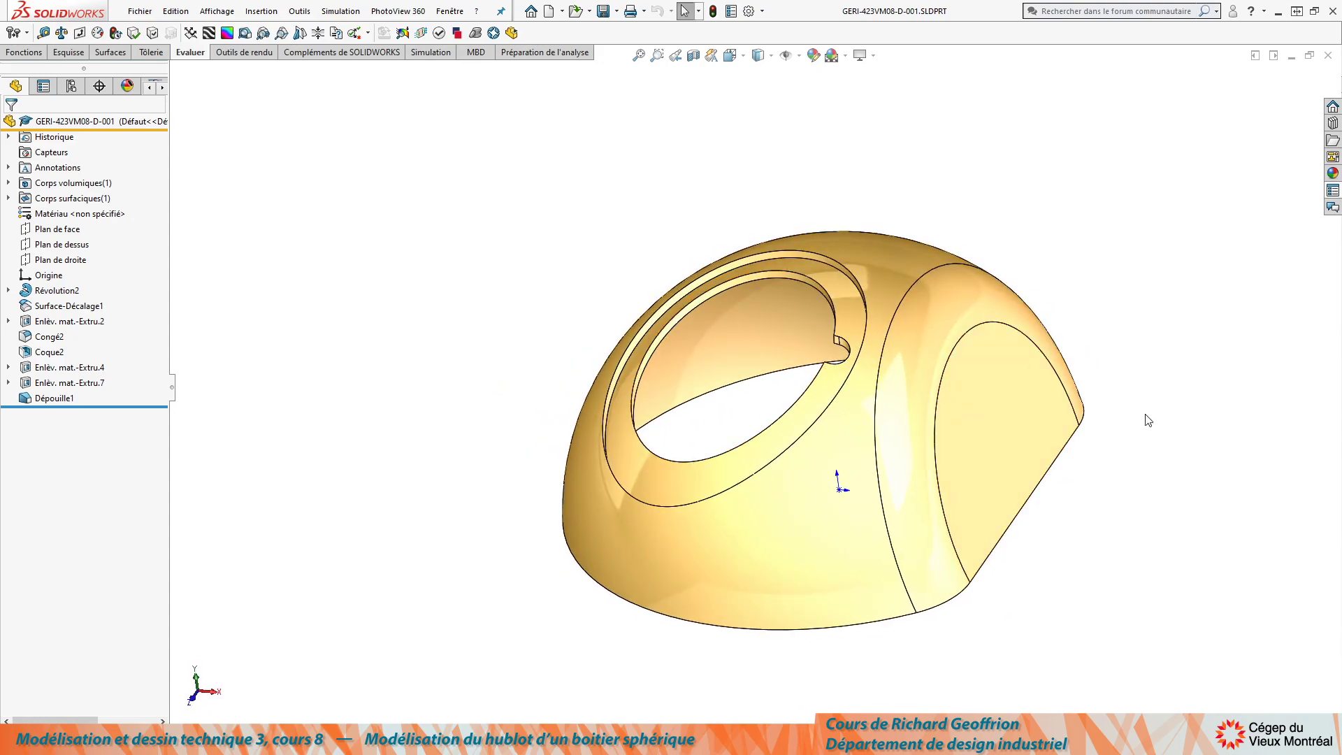
Close the GERI-423VM08-D-001 housing part.
click(1328, 55)
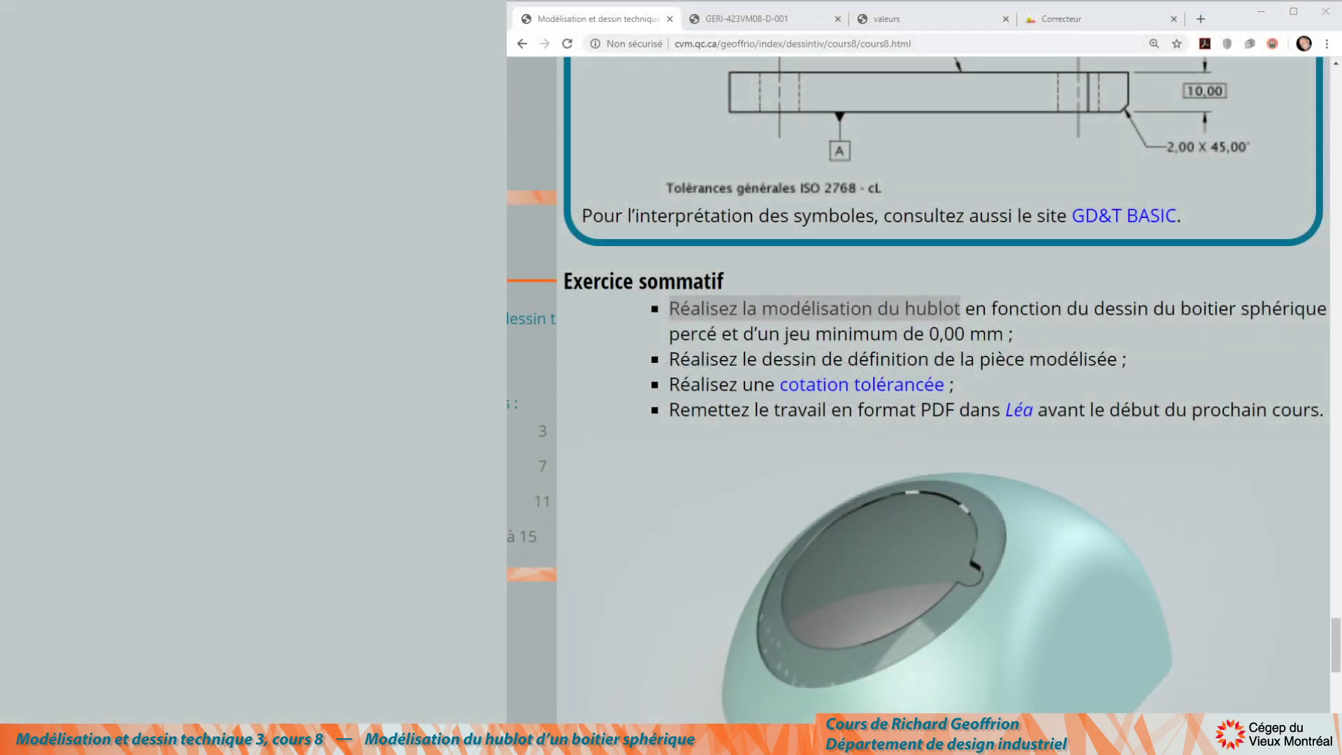
Examine the GERI-423VM08-D-001 PDF drawing in the browser for the spherical radius, draft angles, wall thickness, parting line and opening position.
click(783, 19)
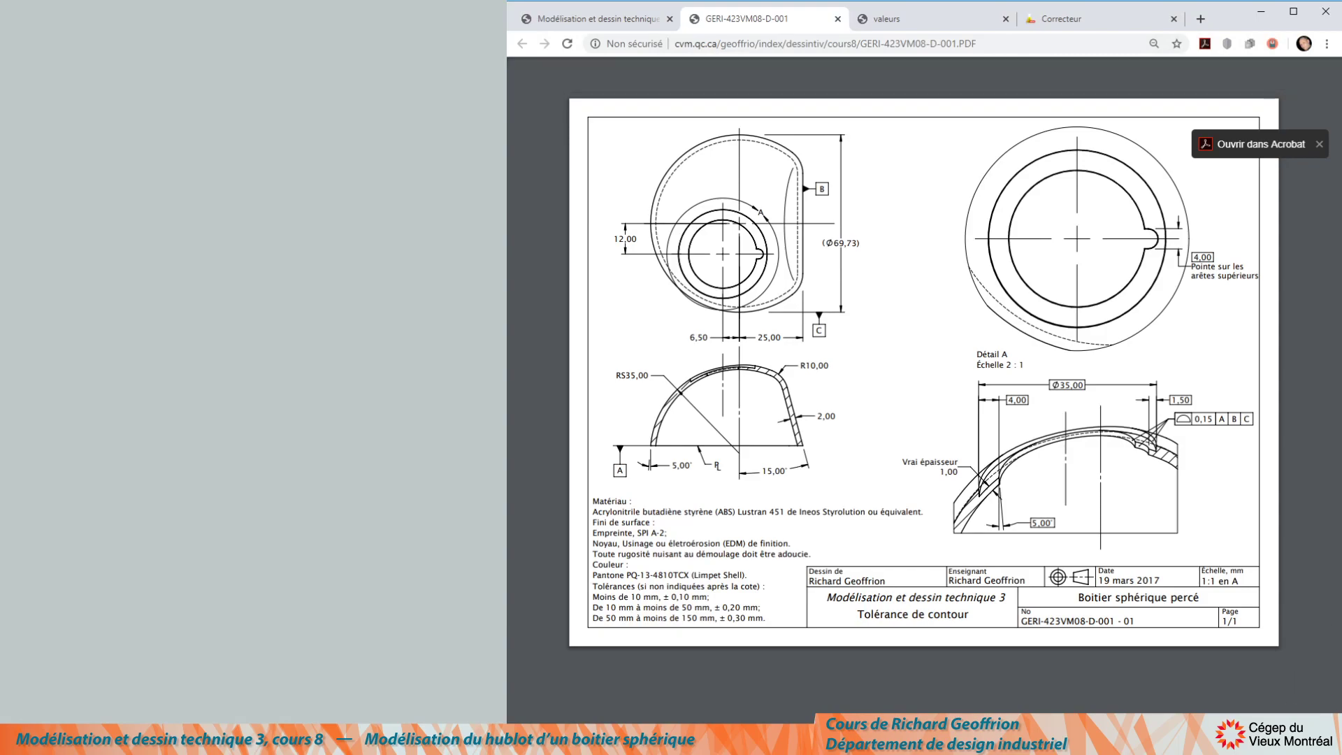
ctrl+scroll(587, 390, up, 3)
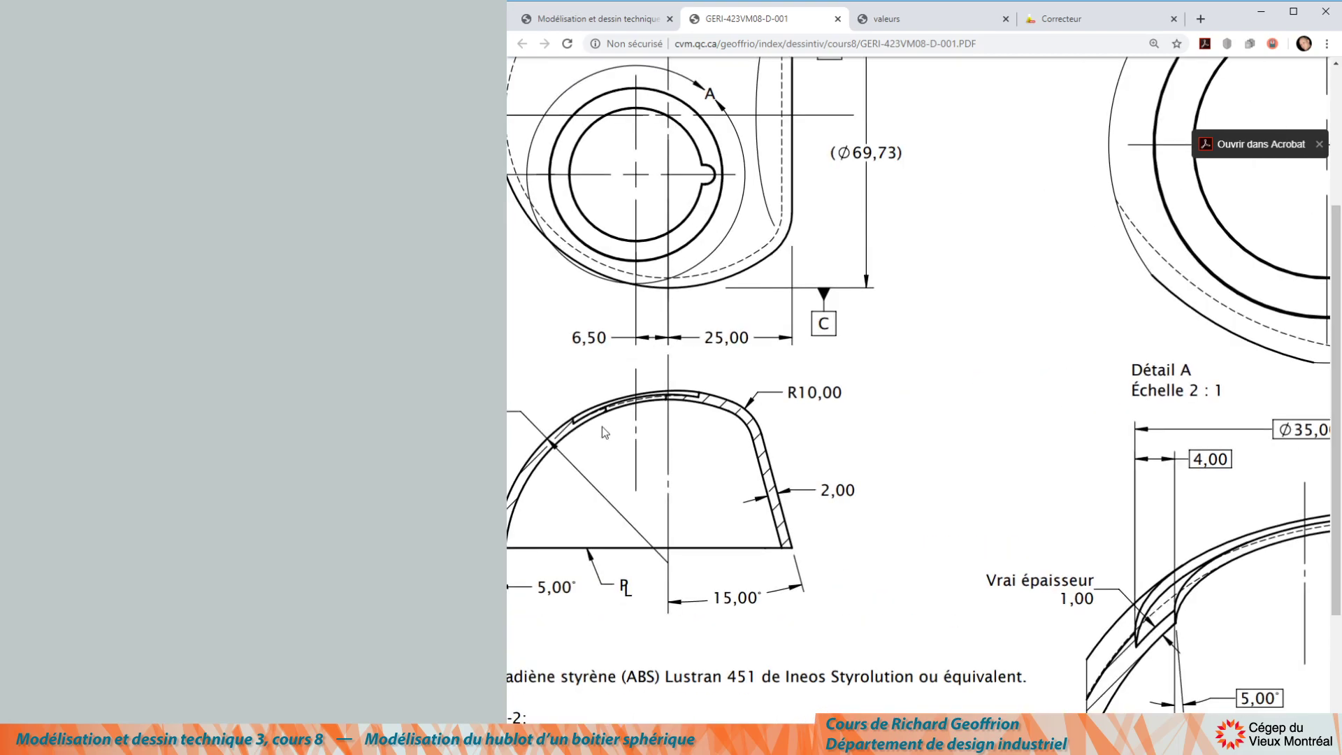
ctrl+scroll(554, 413, up, 2)
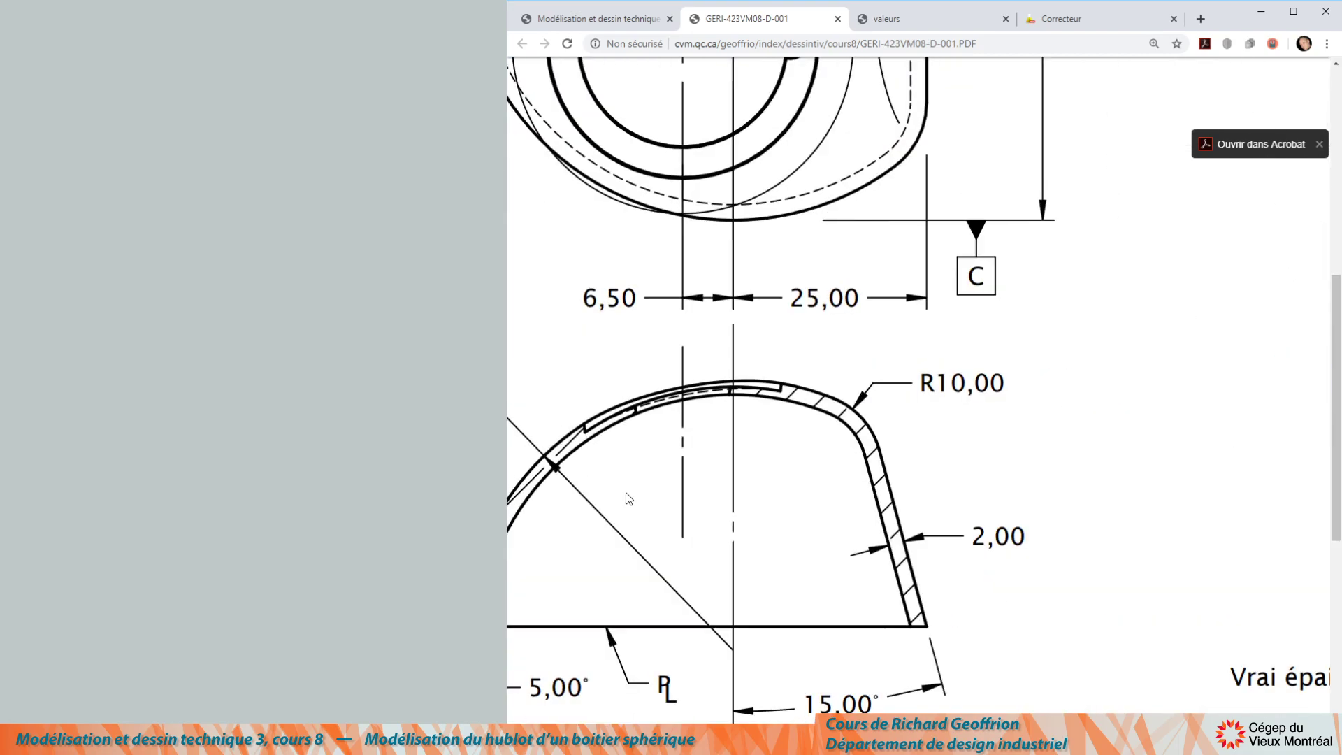
scroll(649, 507, down, 5)
drag(643, 506, 661, 499)
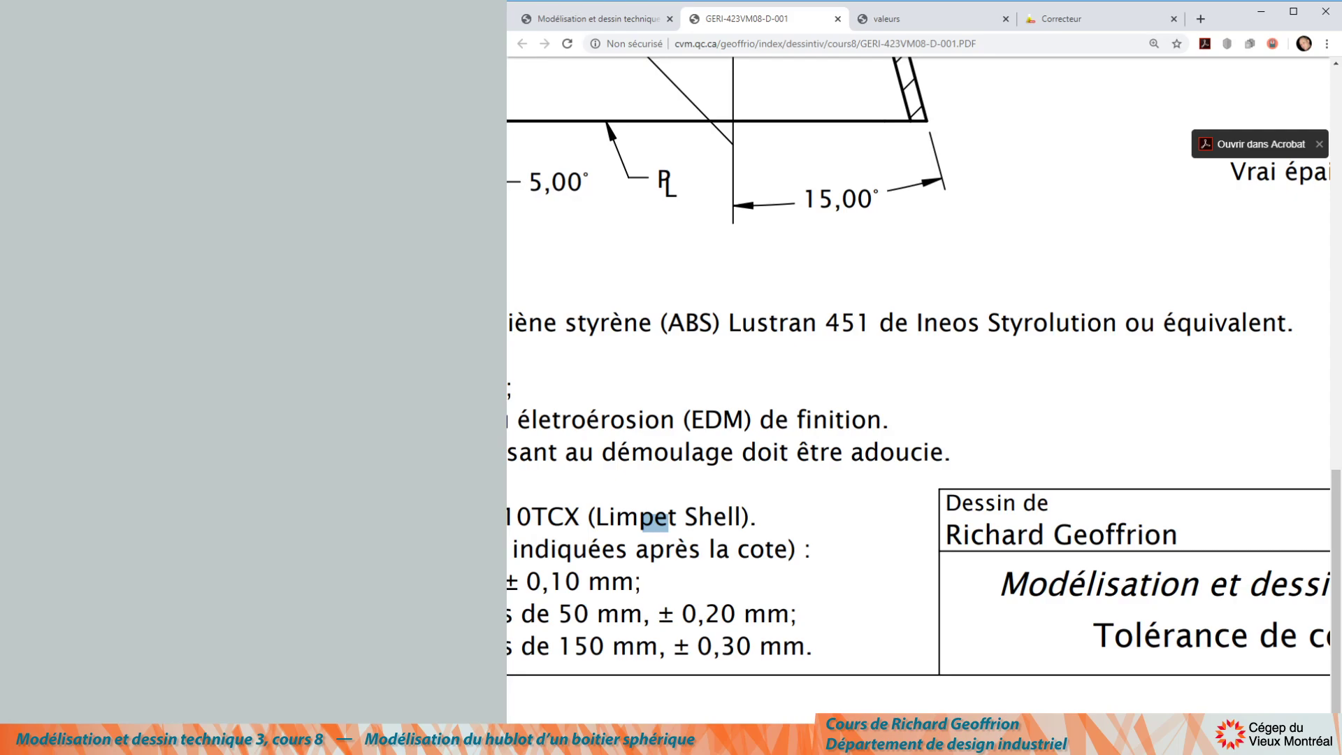
scroll(786, 520, left, 3)
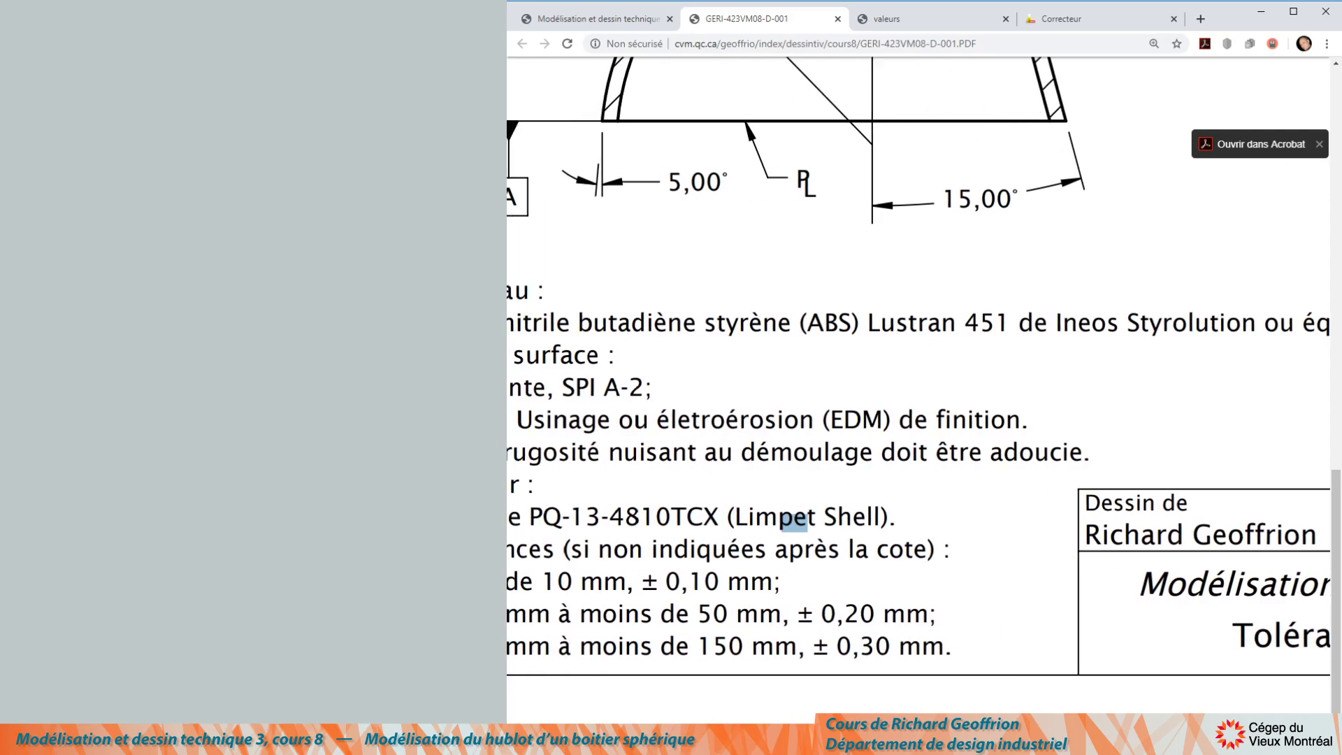
scroll(933, 538, up, 5)
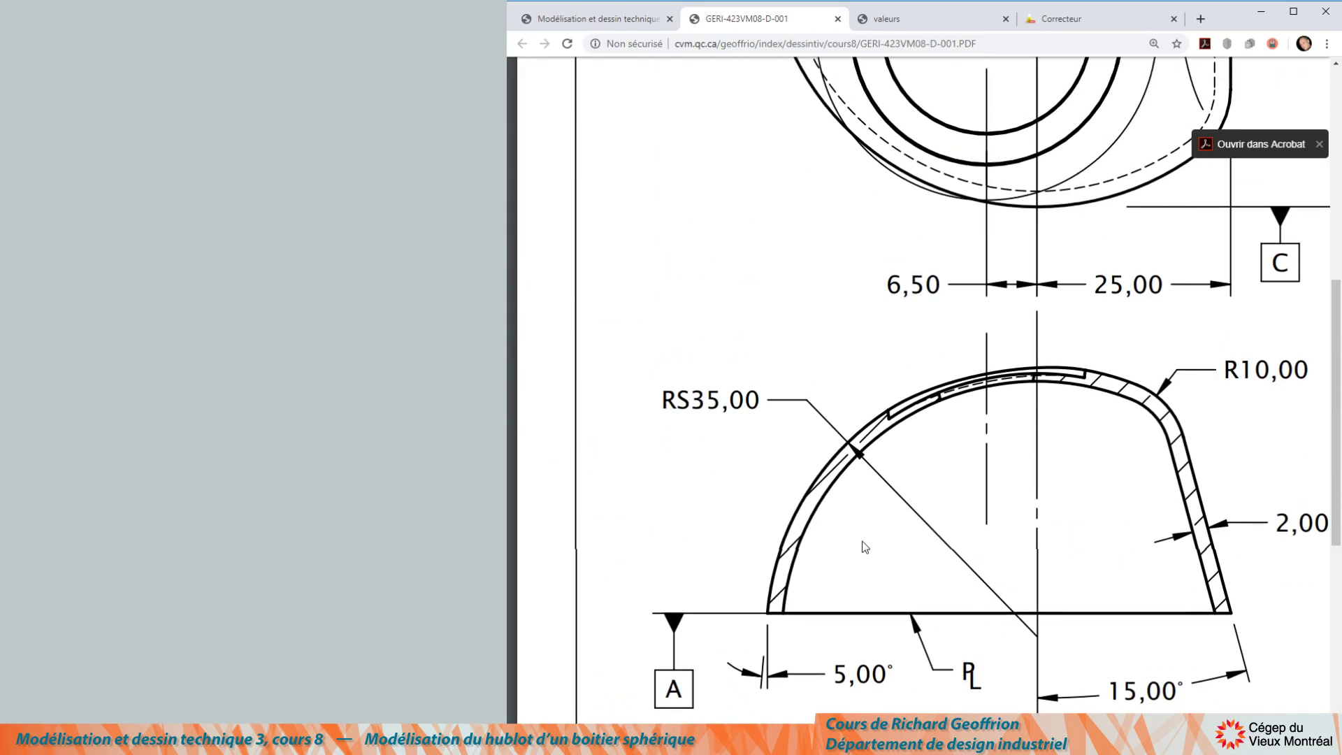
scroll(864, 547, down, 1)
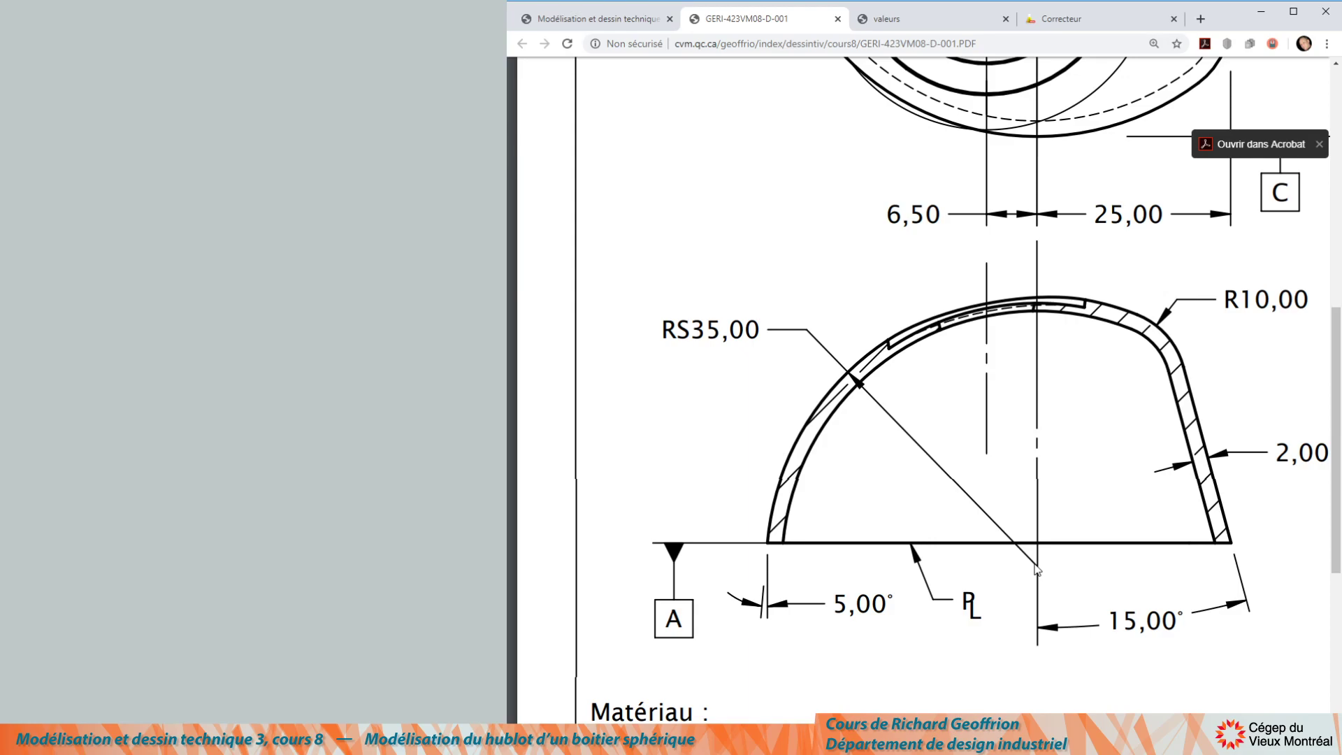
scroll(1055, 547, up, 8)
scroll(1032, 547, down, 5)
scroll(1032, 547, up, 3)
scroll(1032, 547, up, 1)
scroll(995, 560, down, 1)
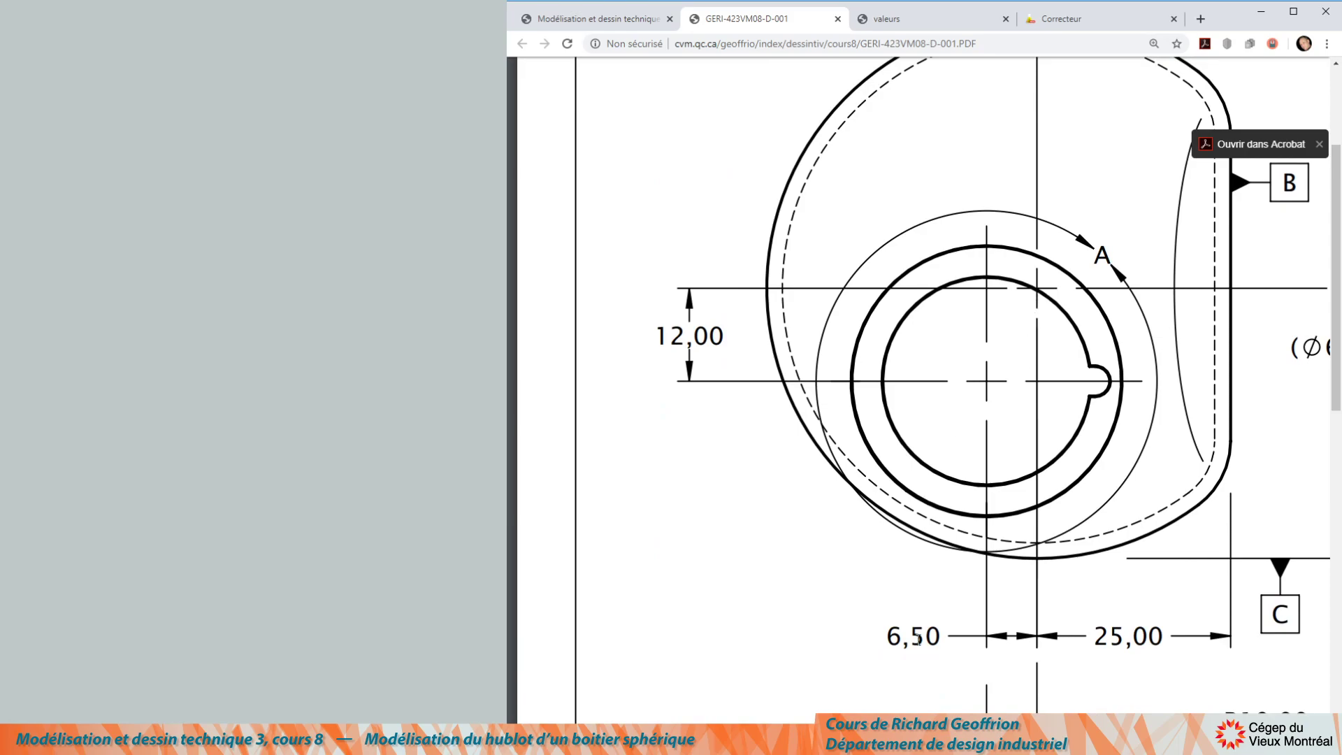
scroll(953, 566, down, 7)
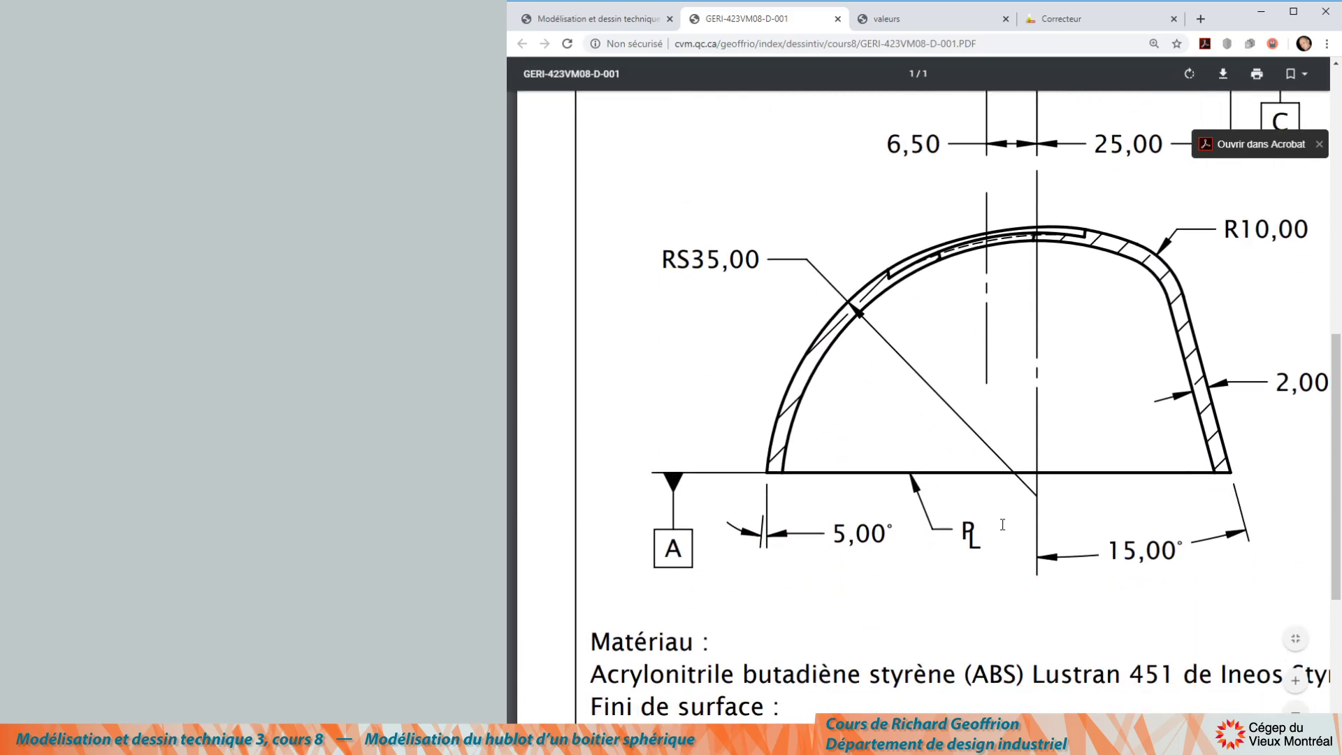
scroll(1002, 527, up, 2)
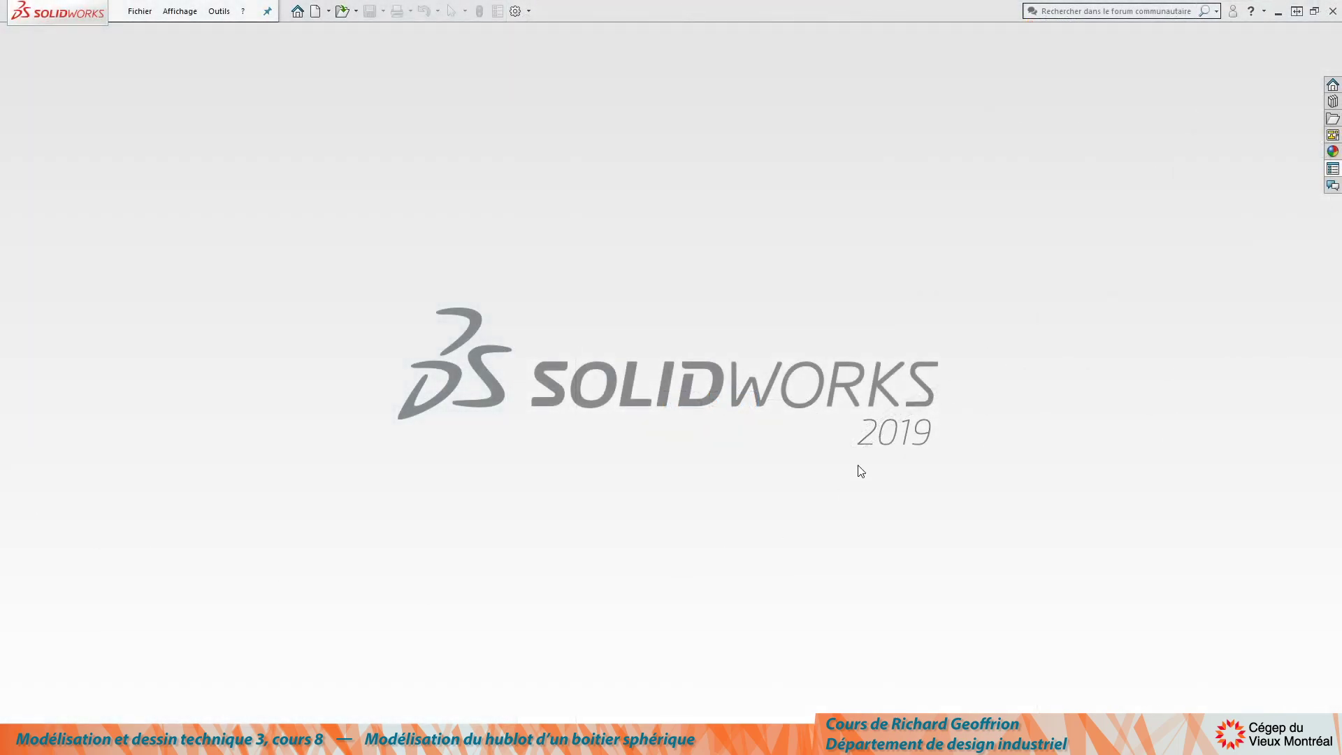
Create a new part document from the Modèle mm template.
key(ctrl+n)
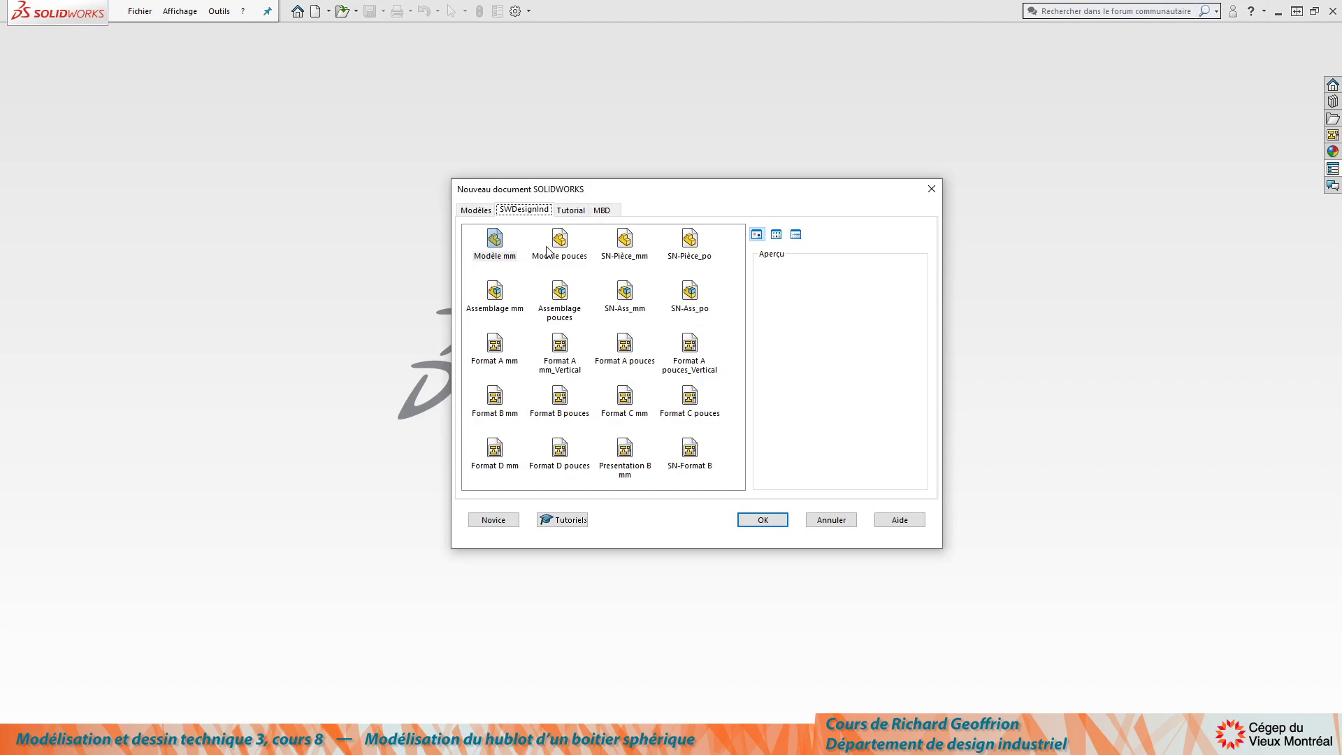
click(494, 240)
click(761, 520)
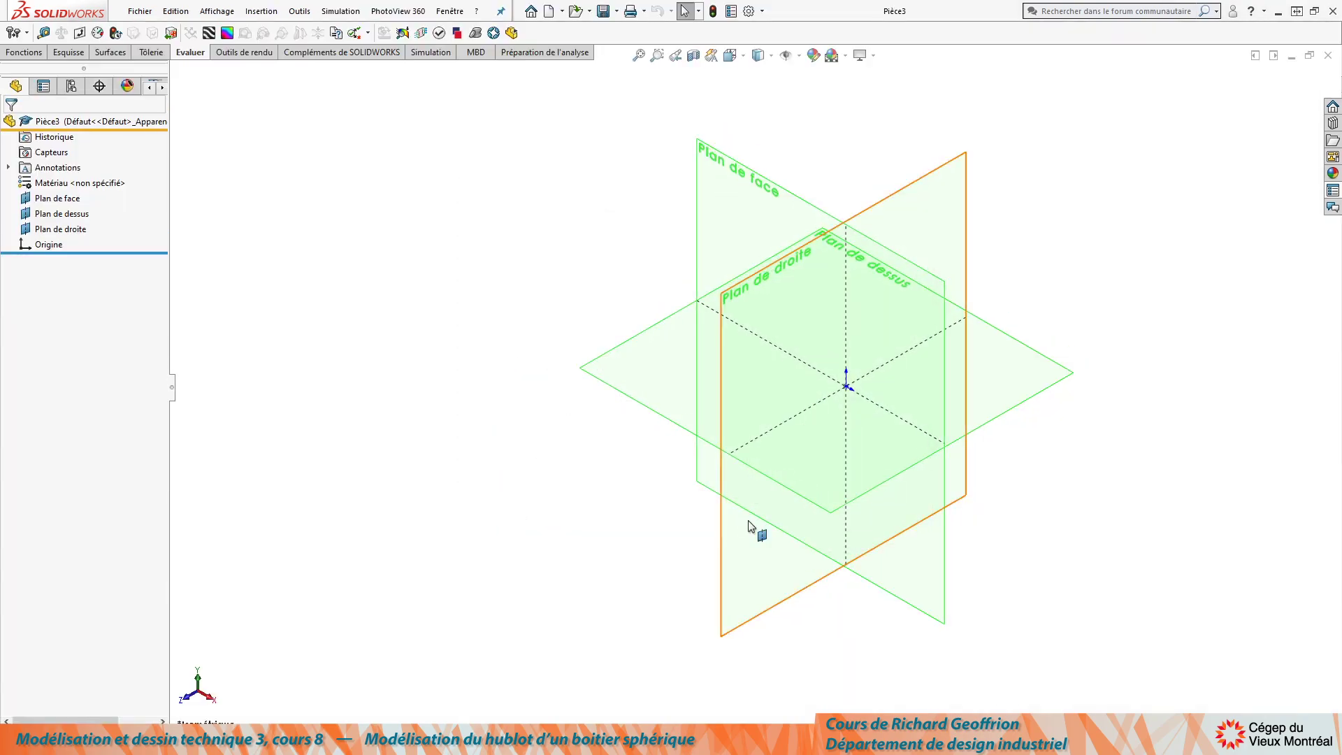
click(660, 381)
mouse_move(696, 295)
middle_down()
mouse_move(644, 587)
mouse_move(652, 632)
middle_up()
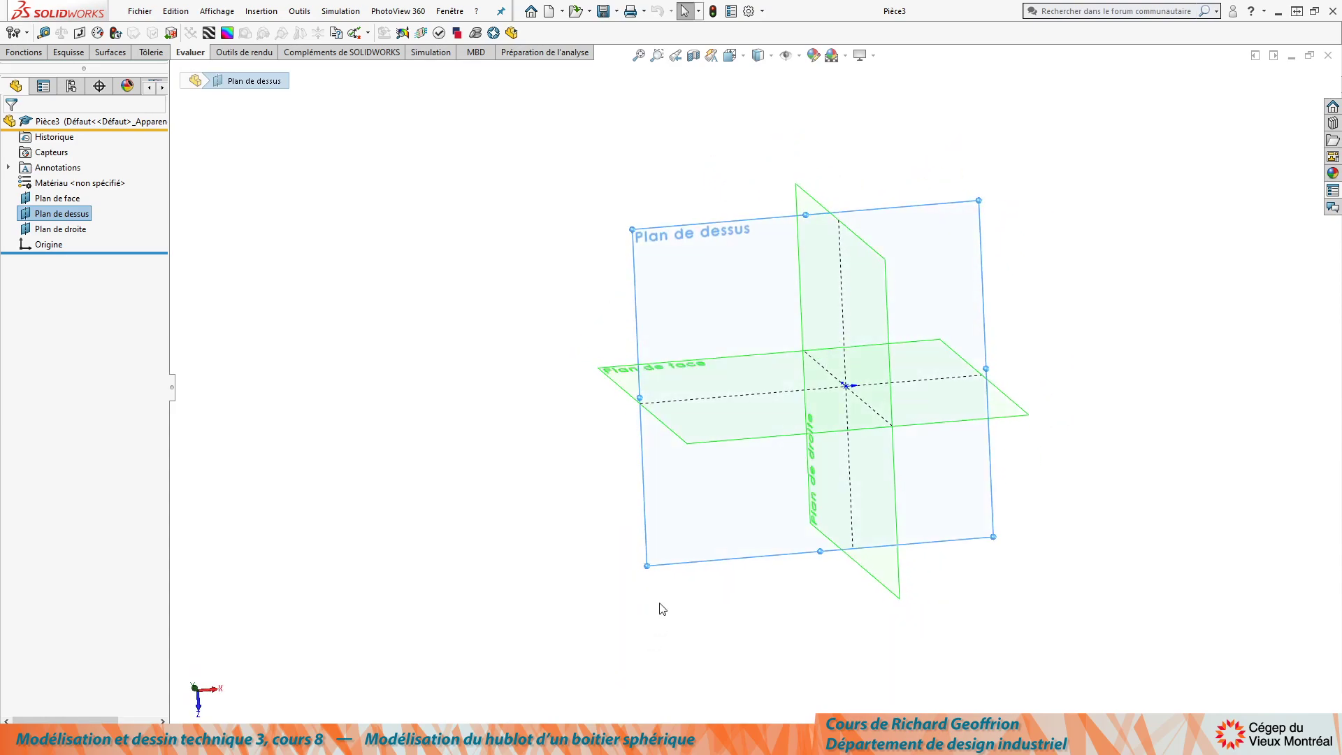
middle_drag(568, 403, 769, 146)
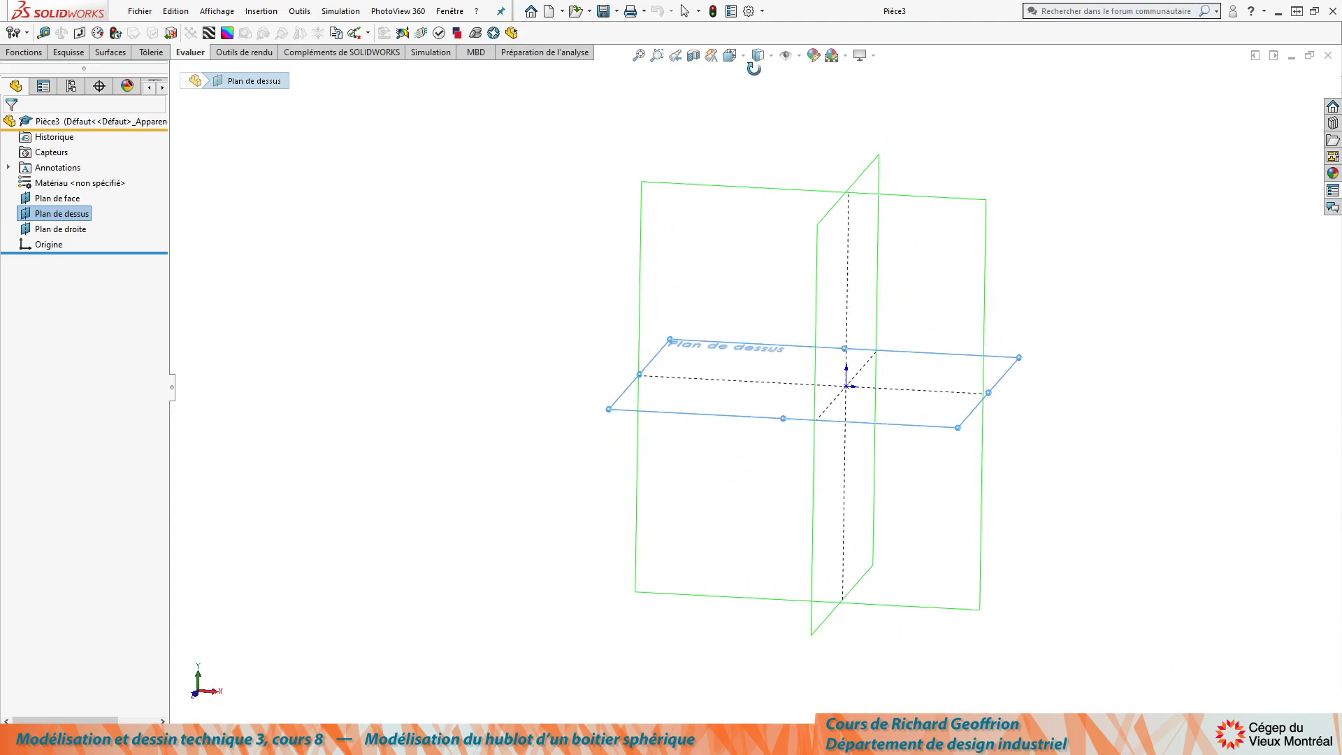
Sketch a three-point arc with a 35 mm radius on Plan de face, arching above the origin.
click(57, 199)
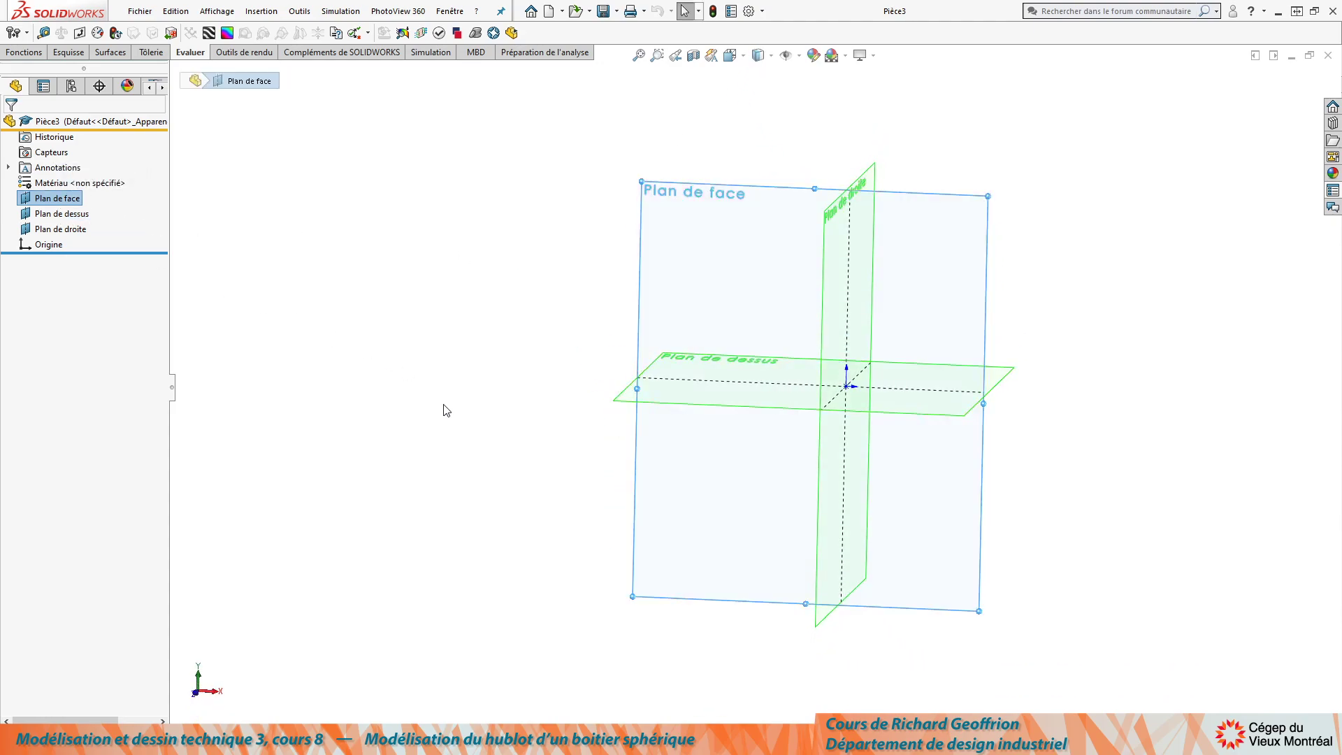
key(a)
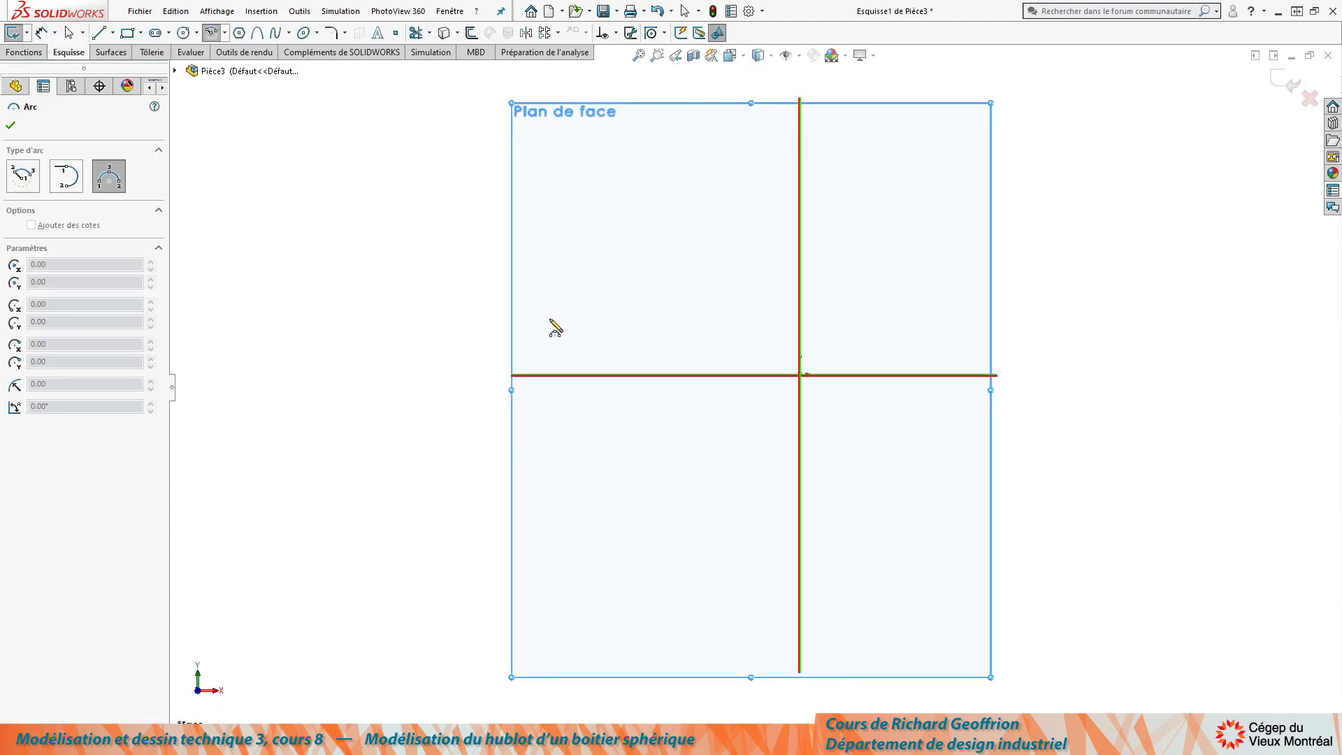
click(1136, 354)
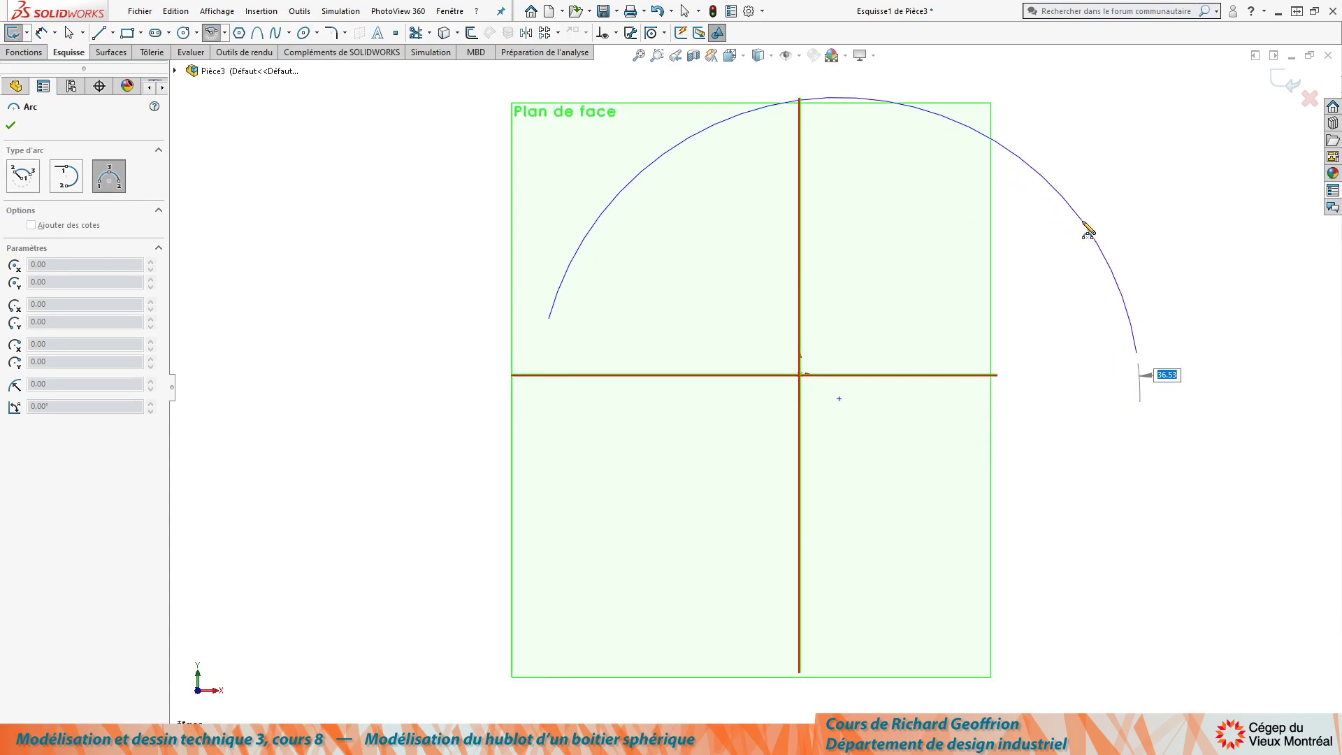
text(35)
key(Return)
key(Escape)
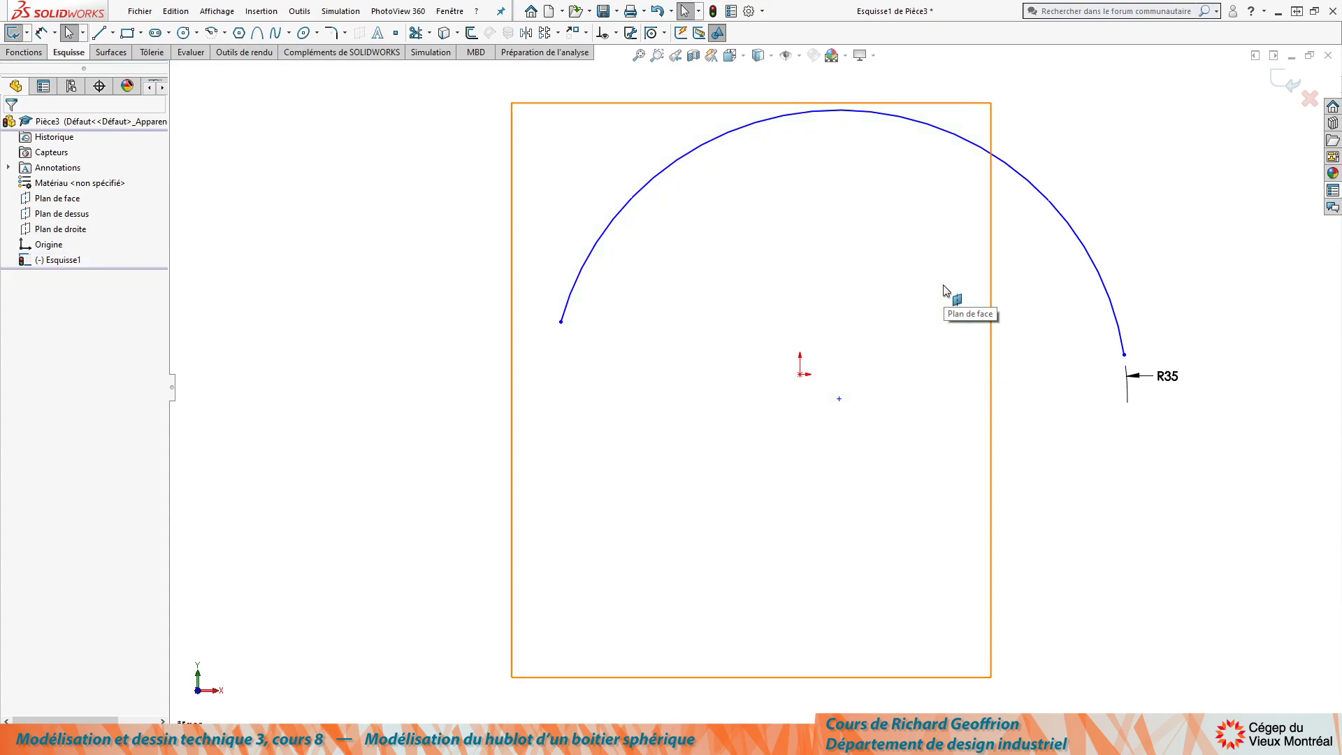
Place the arc's centre on the origin and add a horizontal relation between its two endpoints.
drag(838, 398, 800, 374)
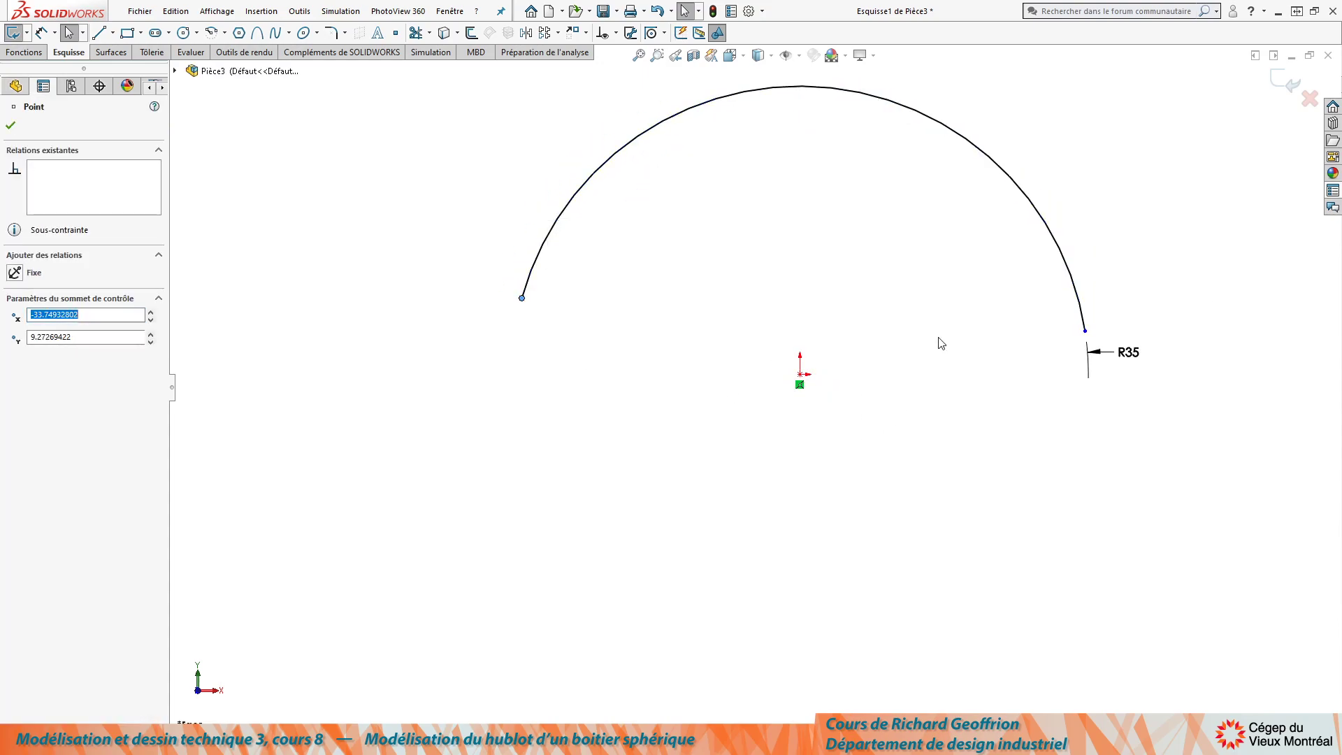
ctrl+click(1084, 331)
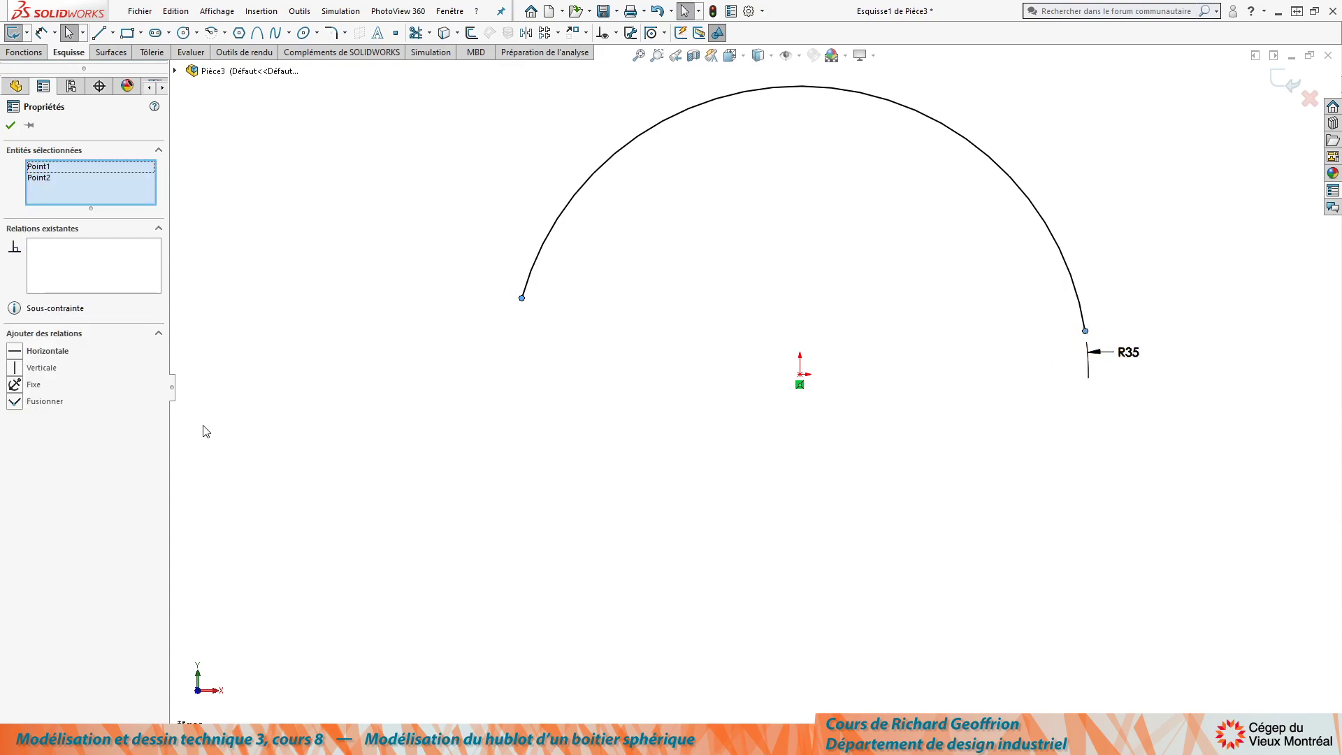
click(47, 350)
click(416, 489)
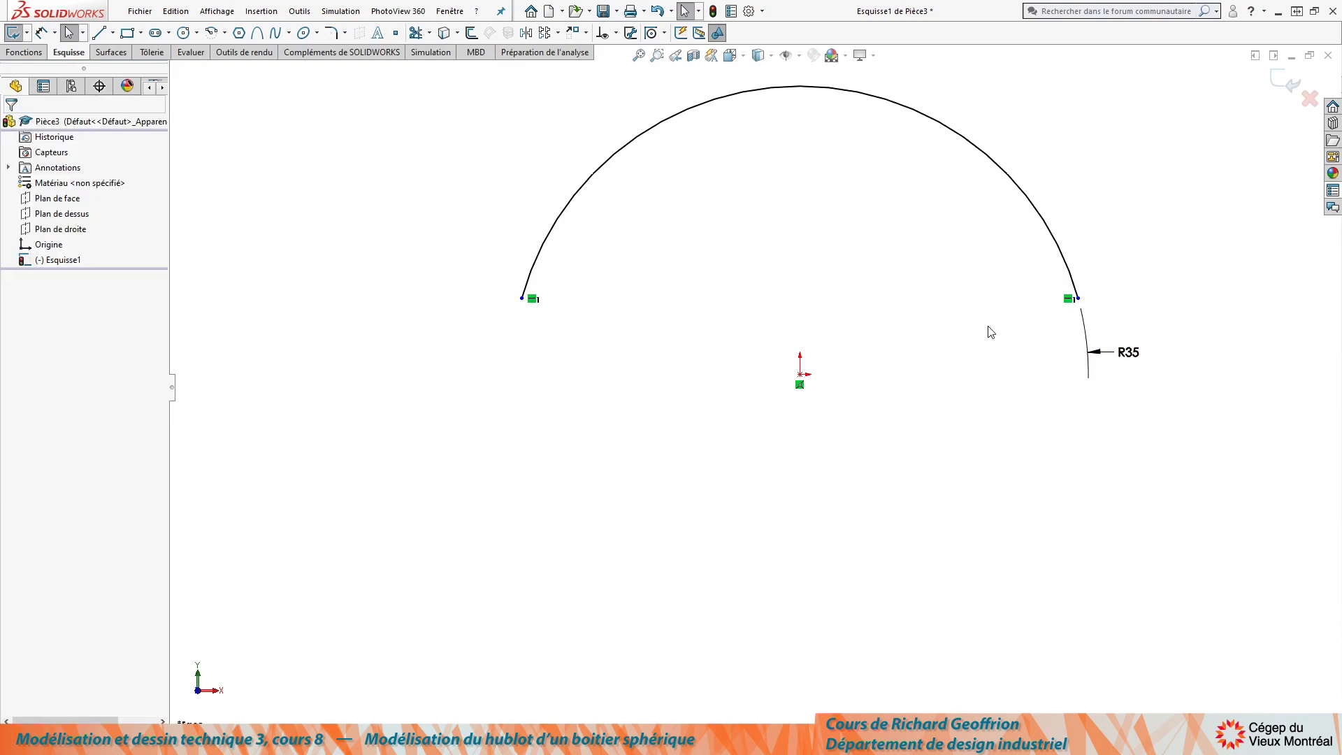
Add a horizontal relation between the origin and the arc's right endpoint to form a semicircle.
click(800, 375)
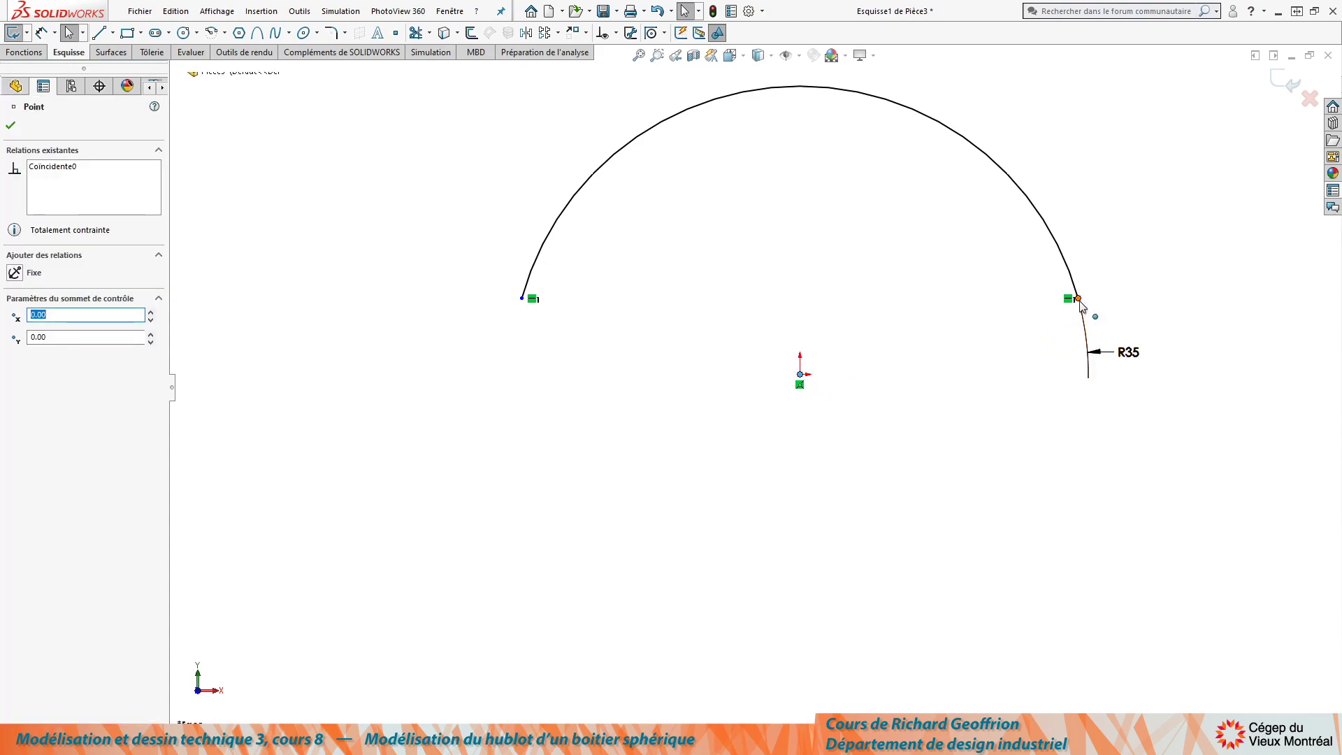
ctrl+click(1079, 300)
click(47, 350)
click(552, 517)
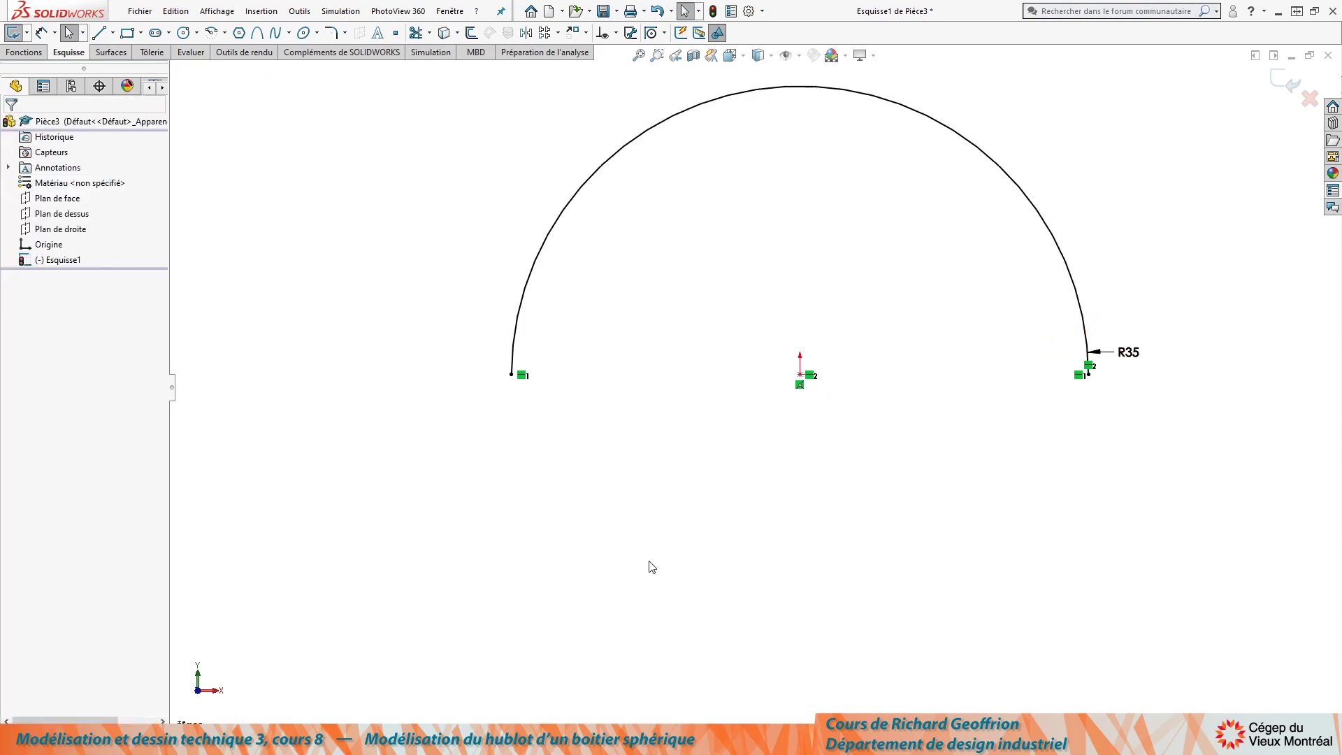
Draw a horizontal construction line from the origin to the semicircle's right endpoint.
key(l)
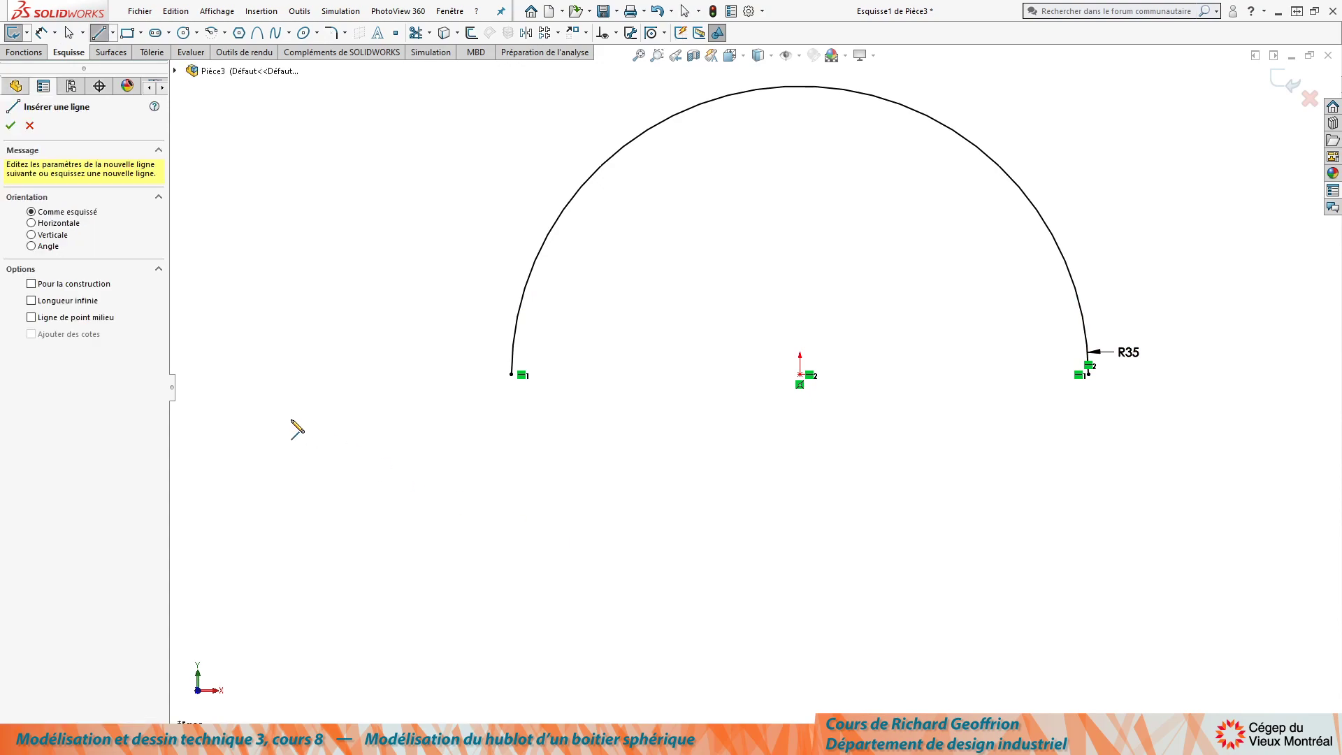
click(90, 286)
click(800, 374)
click(1088, 375)
key(Escape)
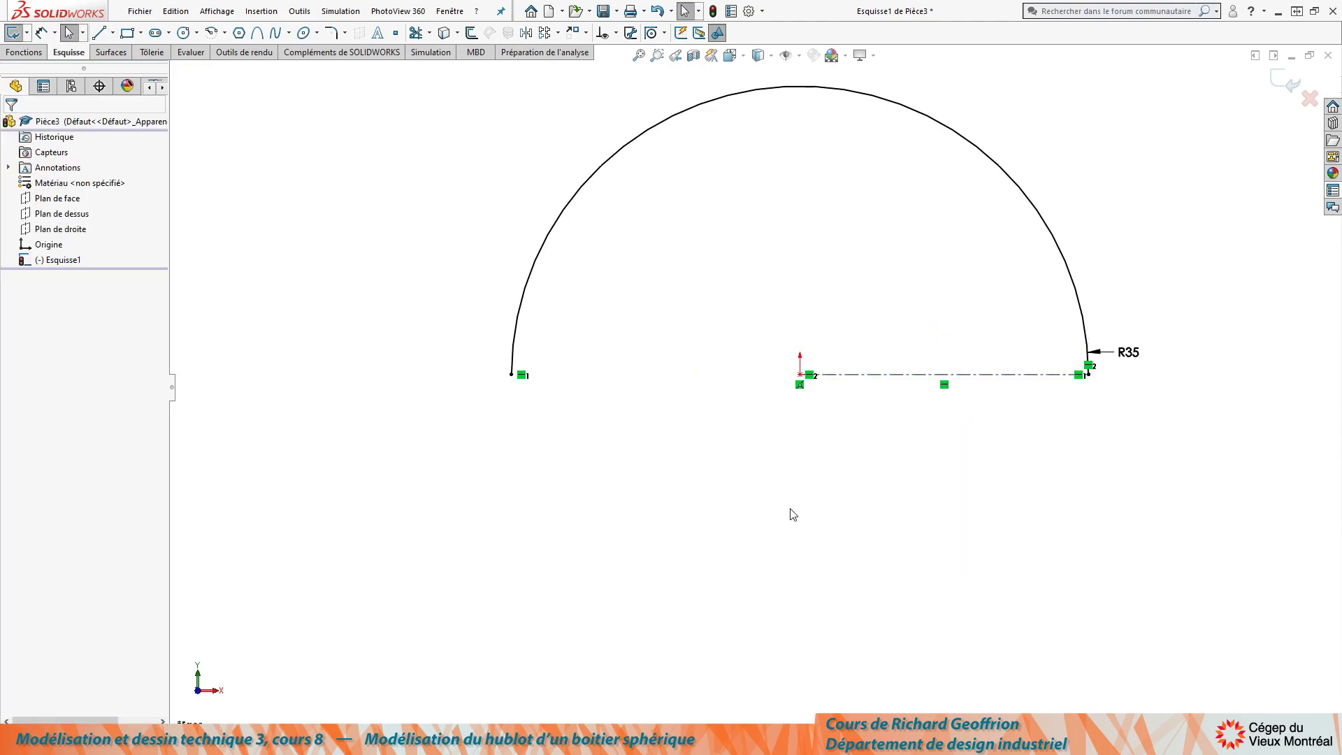
Create a revolved surface from the semicircle around the construction line, mid-plane (Plan milieu), with an angle of 180°.
mouse_move(671, 203)
middle_down()
mouse_move(735, 284)
mouse_move(734, 325)
middle_up()
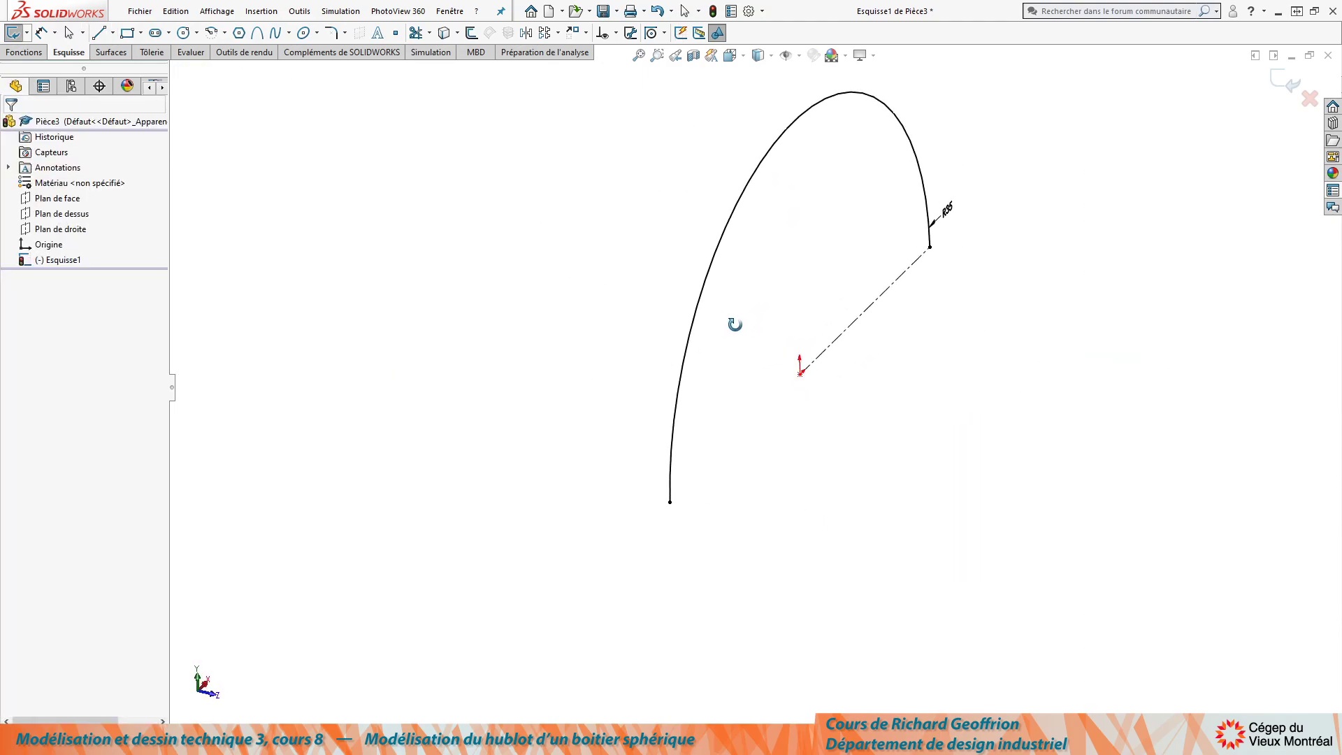
click(112, 52)
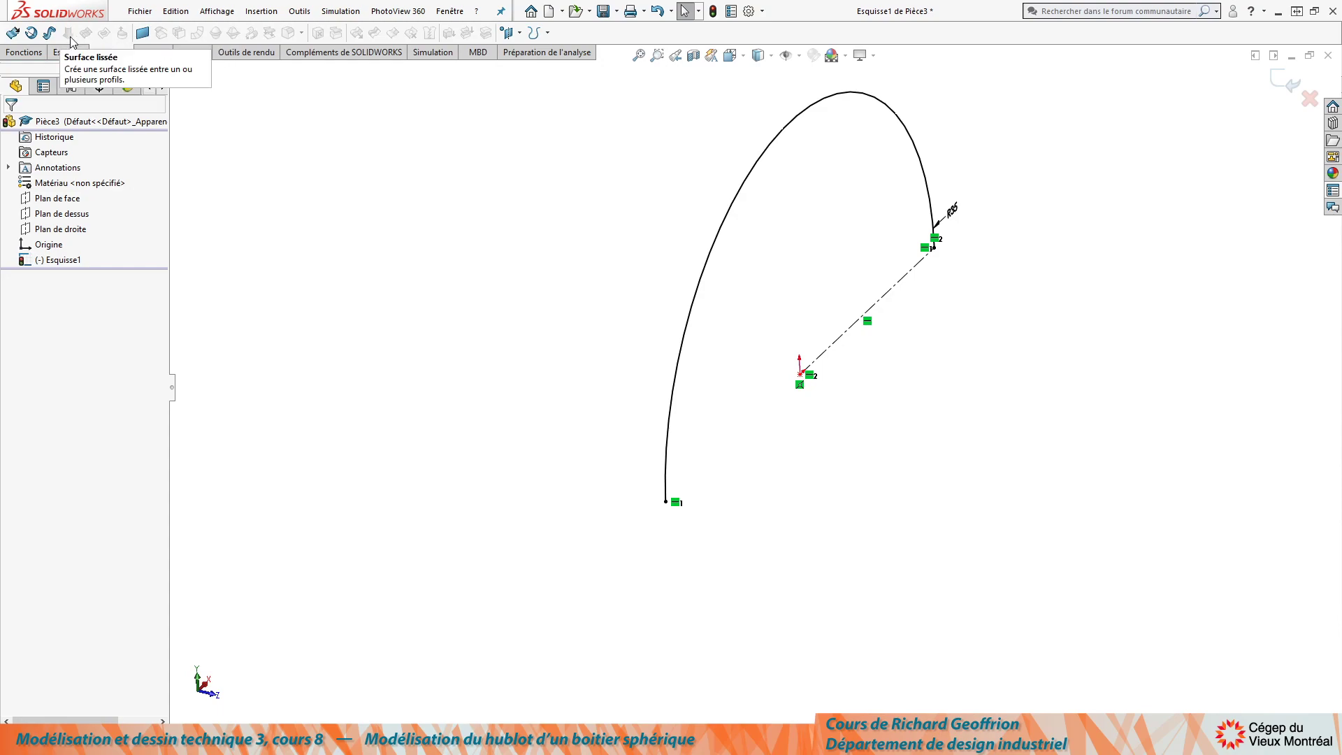
click(31, 33)
click(75, 211)
click(79, 264)
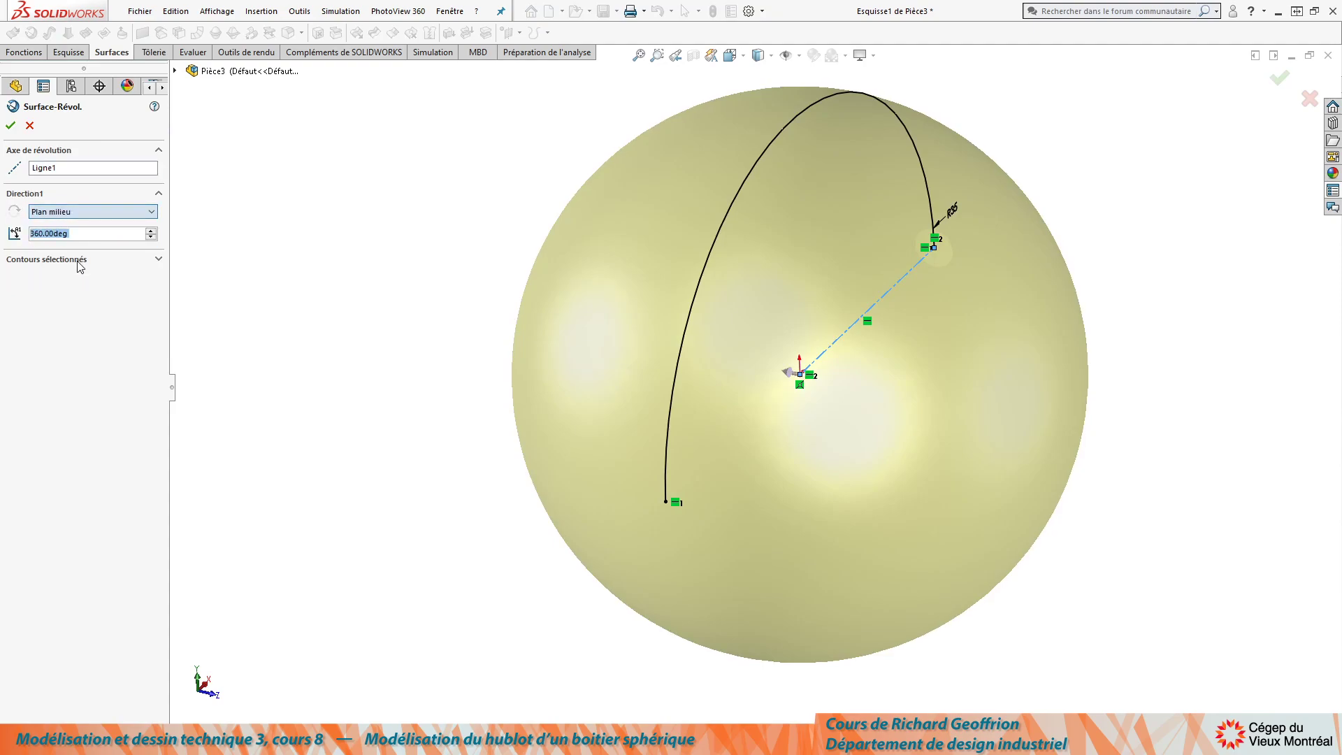
text(180)
key(Return)
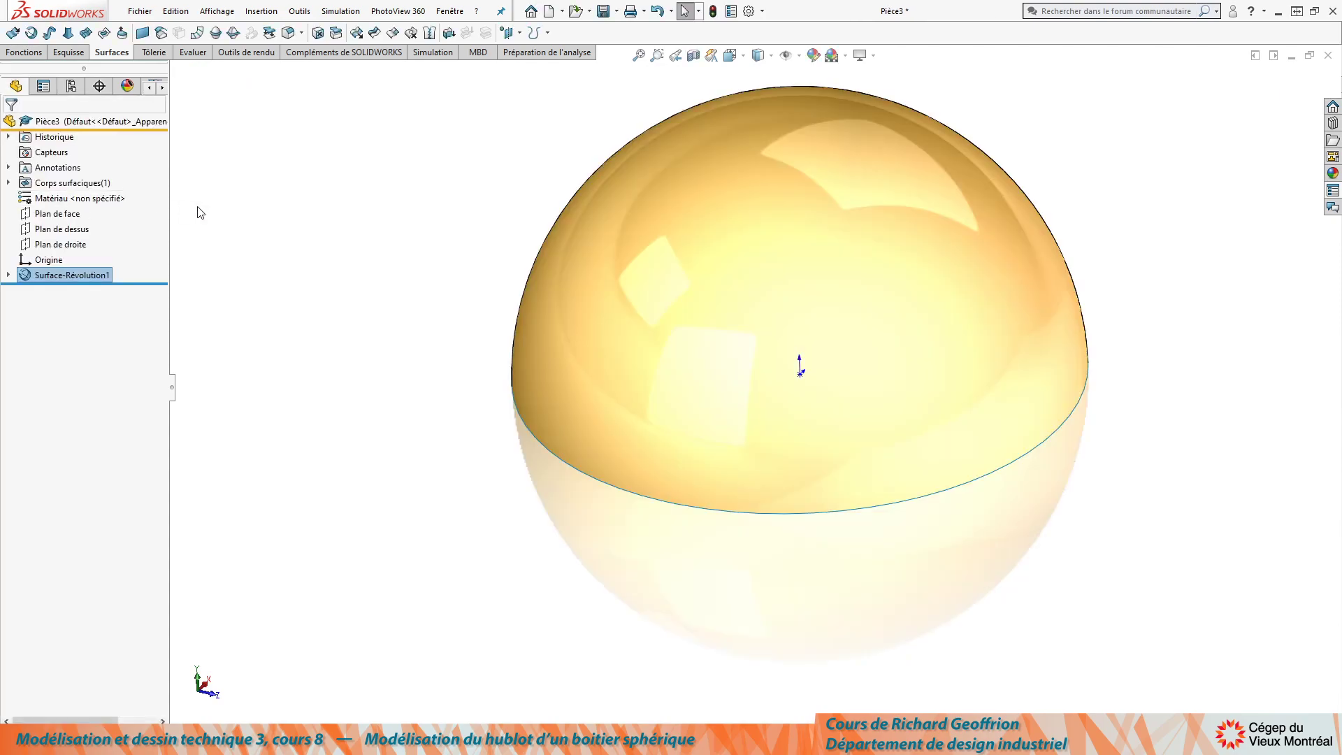
Sketch a circle about 33 mm in diameter on Plan de dessus, below and left of the origin.
scroll(768, 371, up, 3)
scroll(839, 401, down, 3)
ctrl+middle_drag(656, 488, 605, 468)
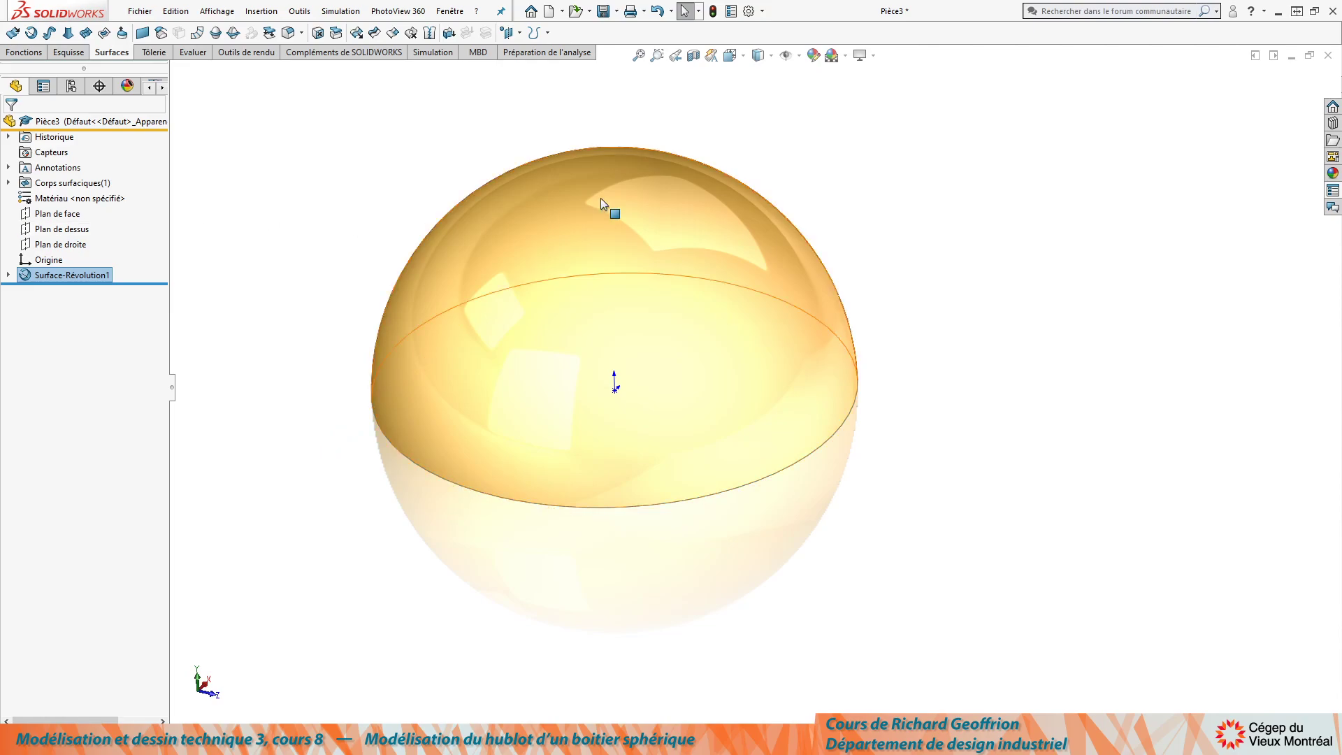
click(62, 229)
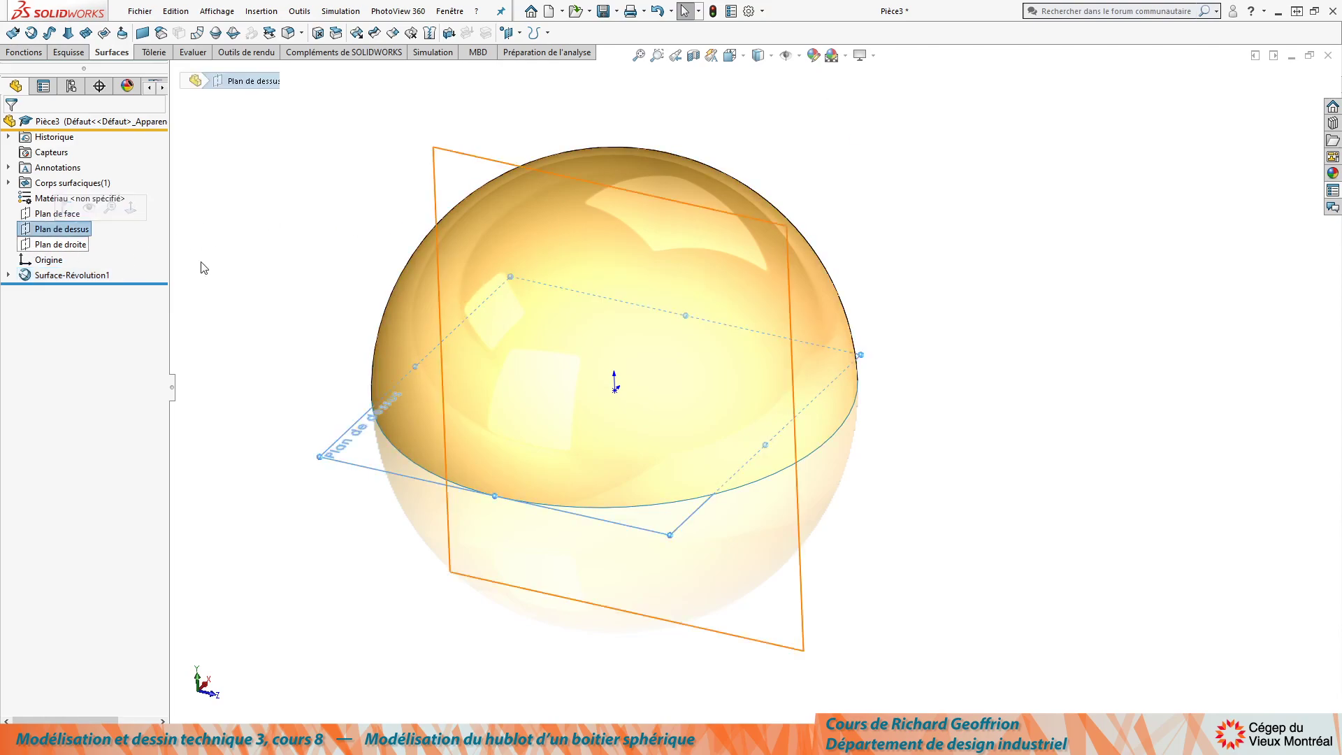
key(c)
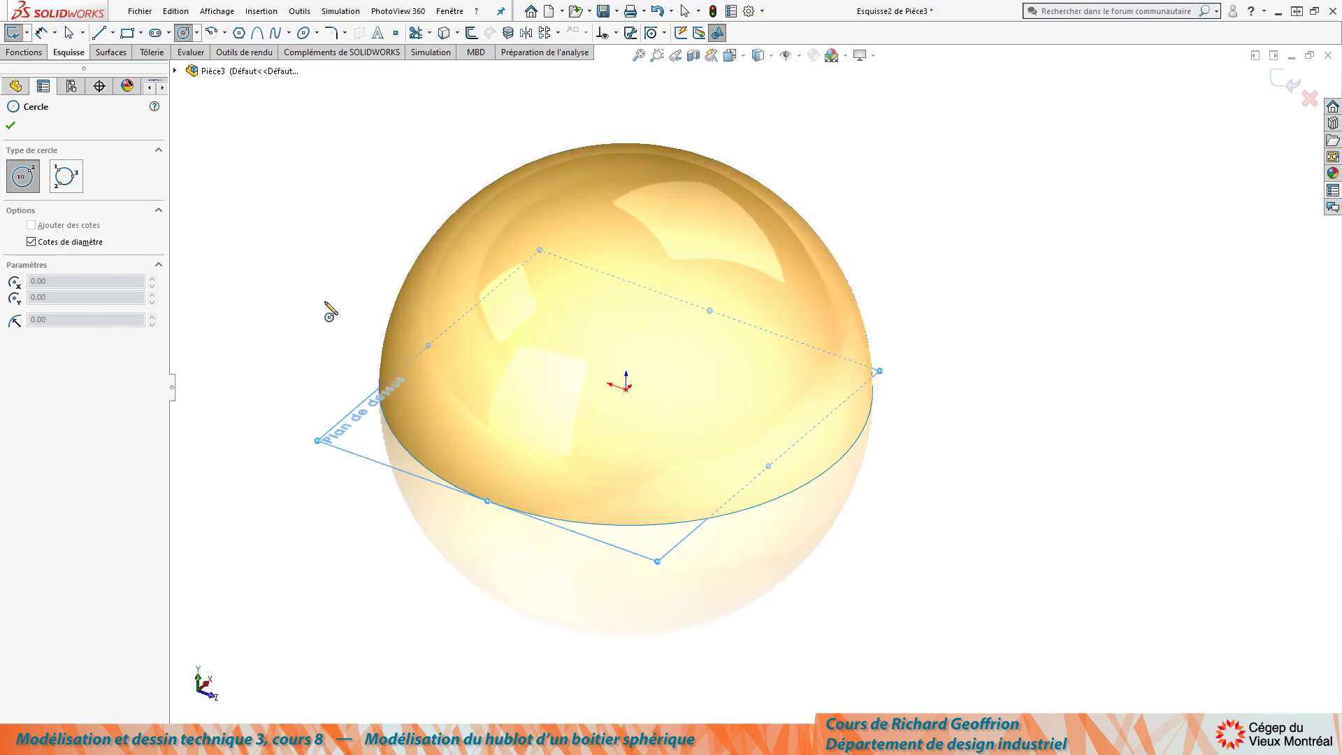
key(ctrl+8)
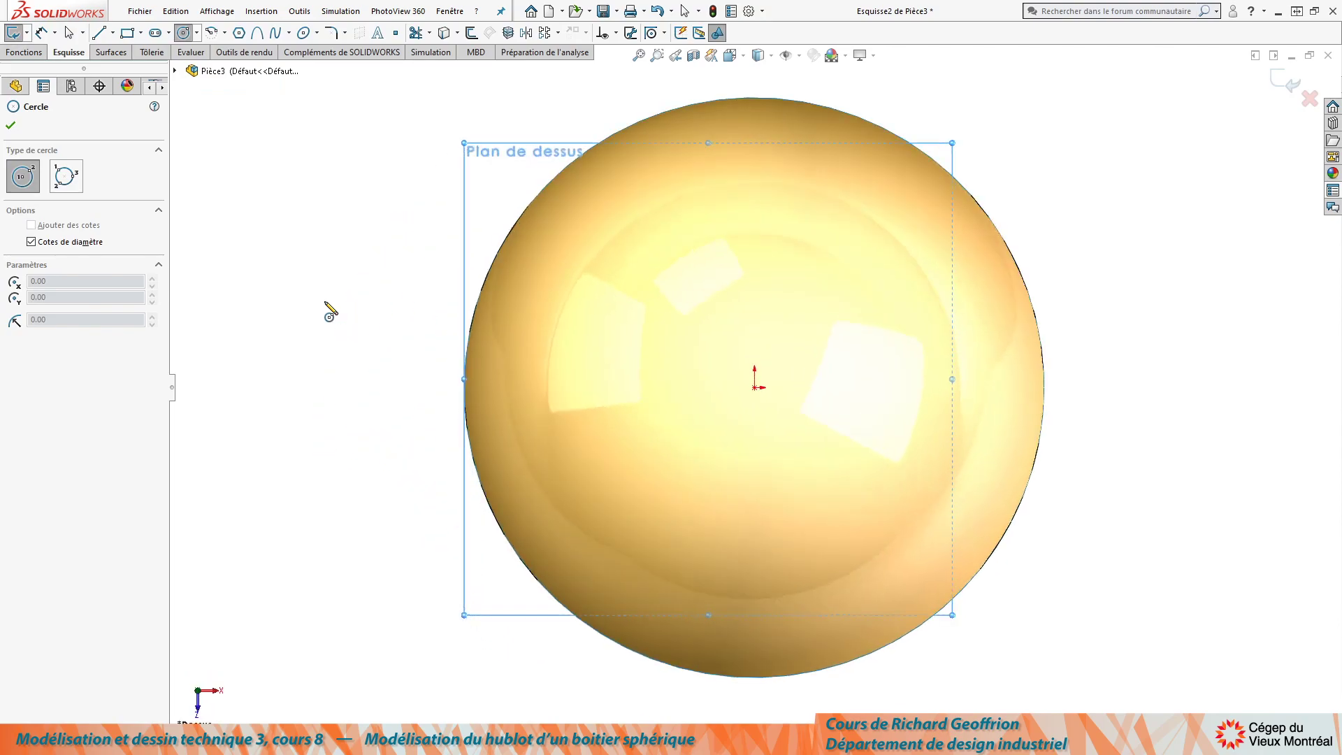
click(615, 468)
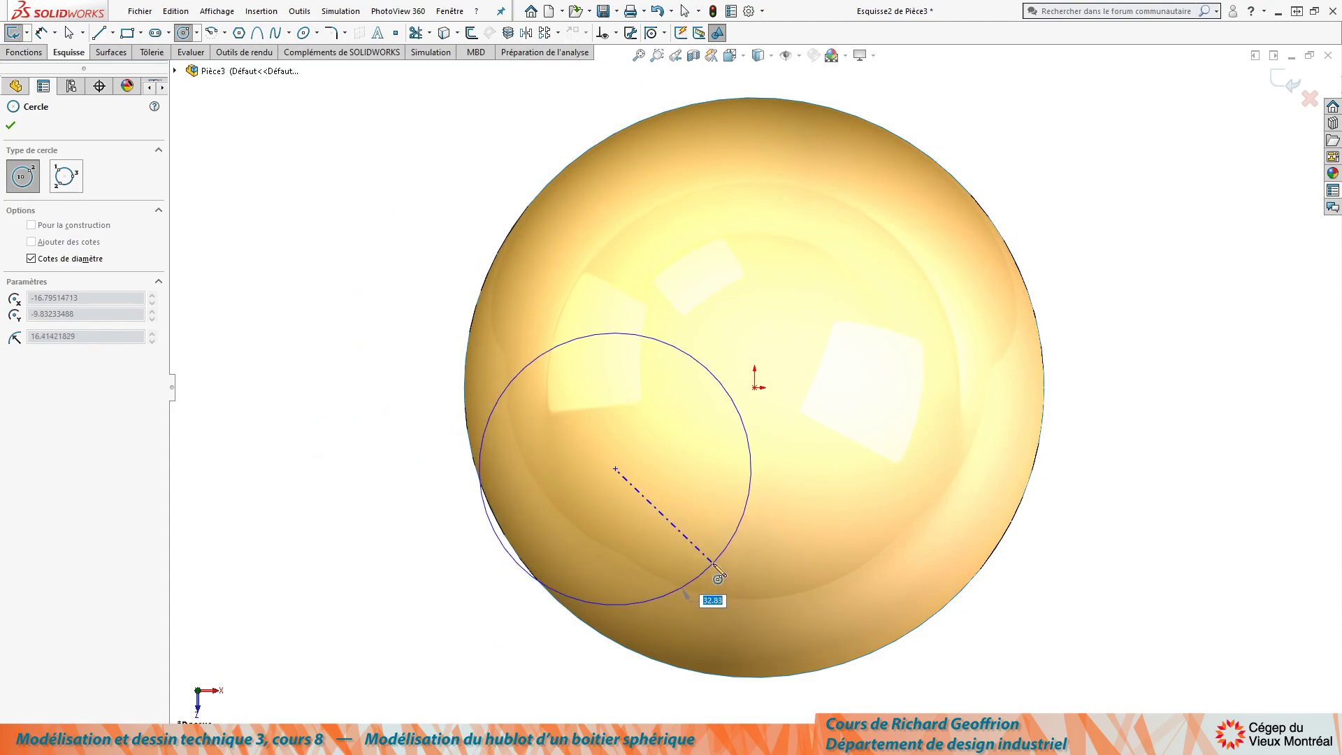
click(696, 578)
key(Escape)
ctrl+middle_drag(669, 563, 683, 548)
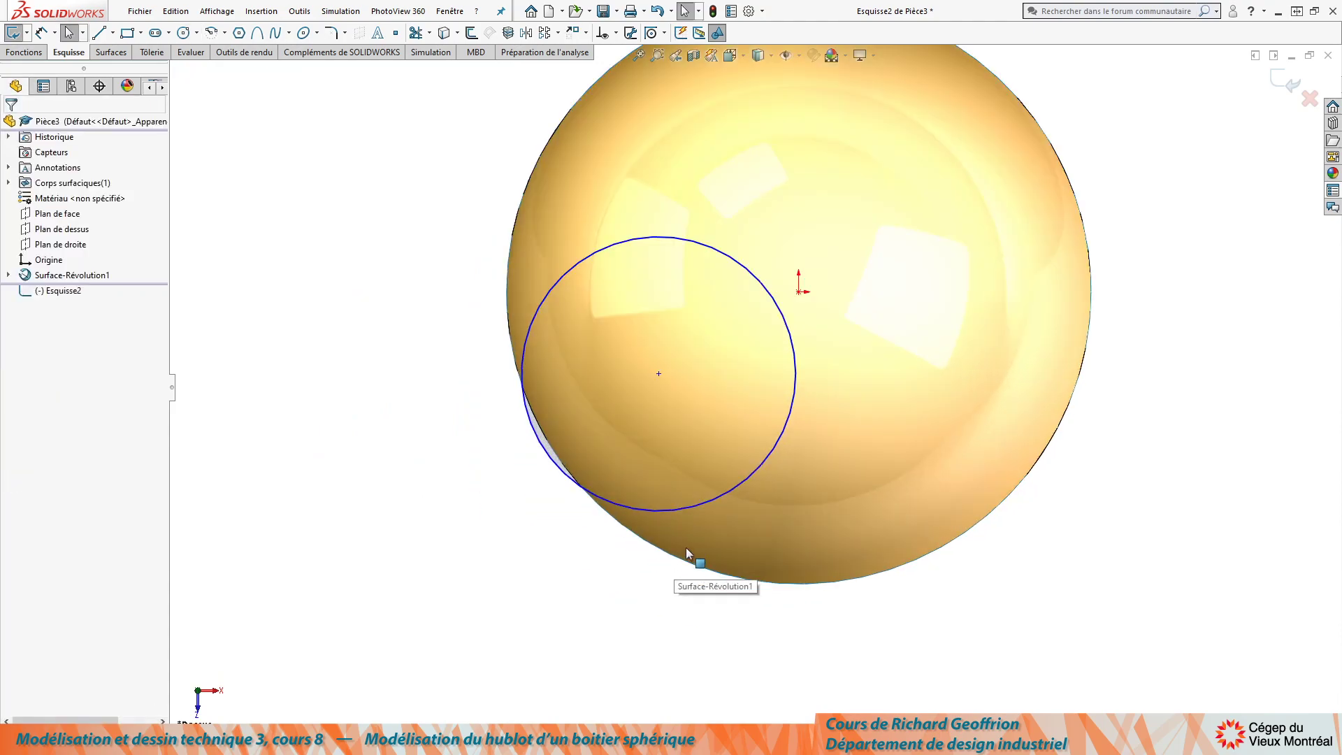
Dimension the circle's diameter as 35 mm.
key(d)
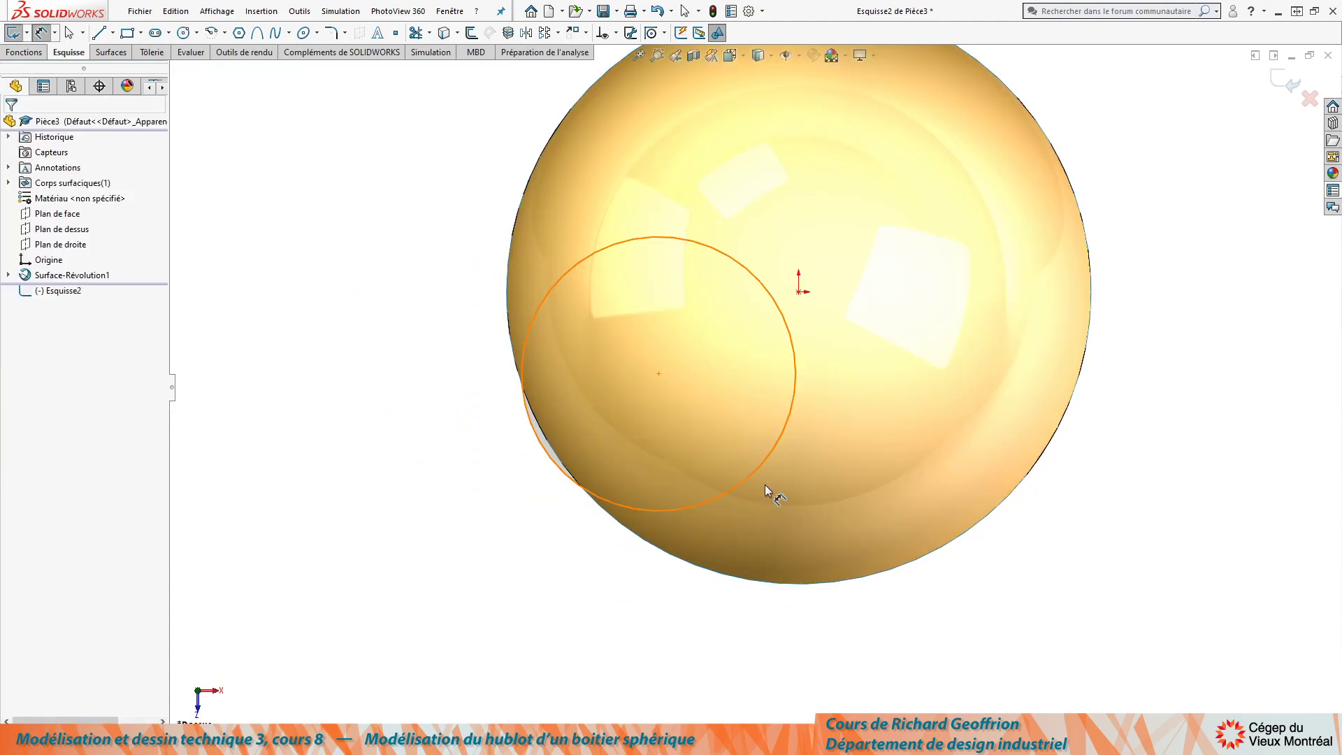
click(753, 472)
click(795, 514)
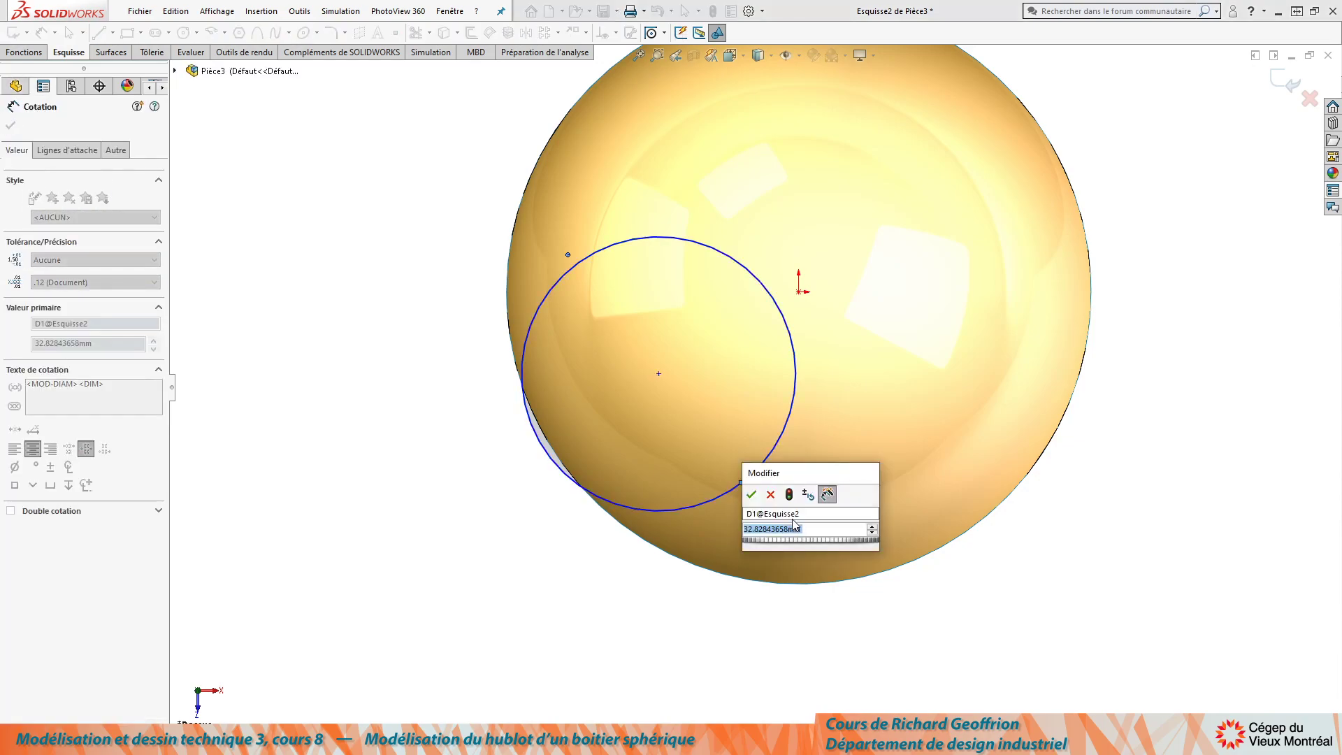
text(35)
key(Return)
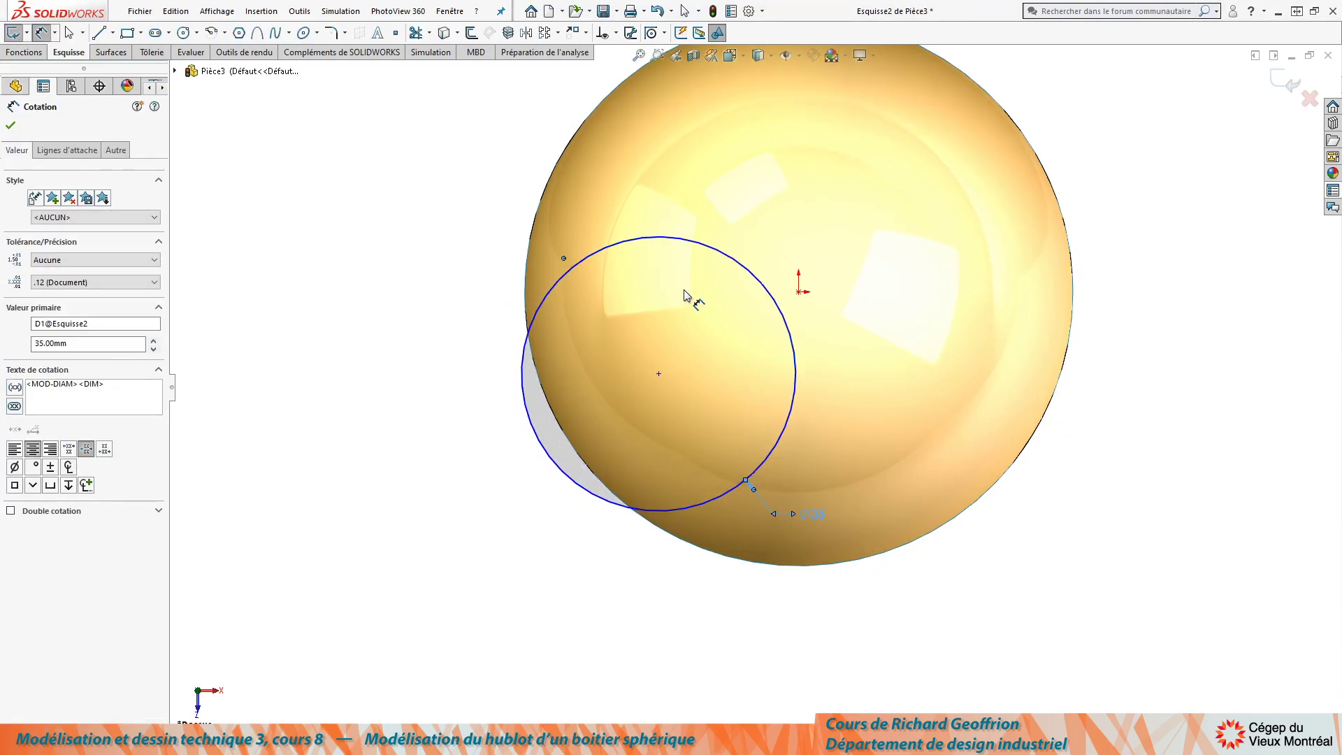
key(Escape)
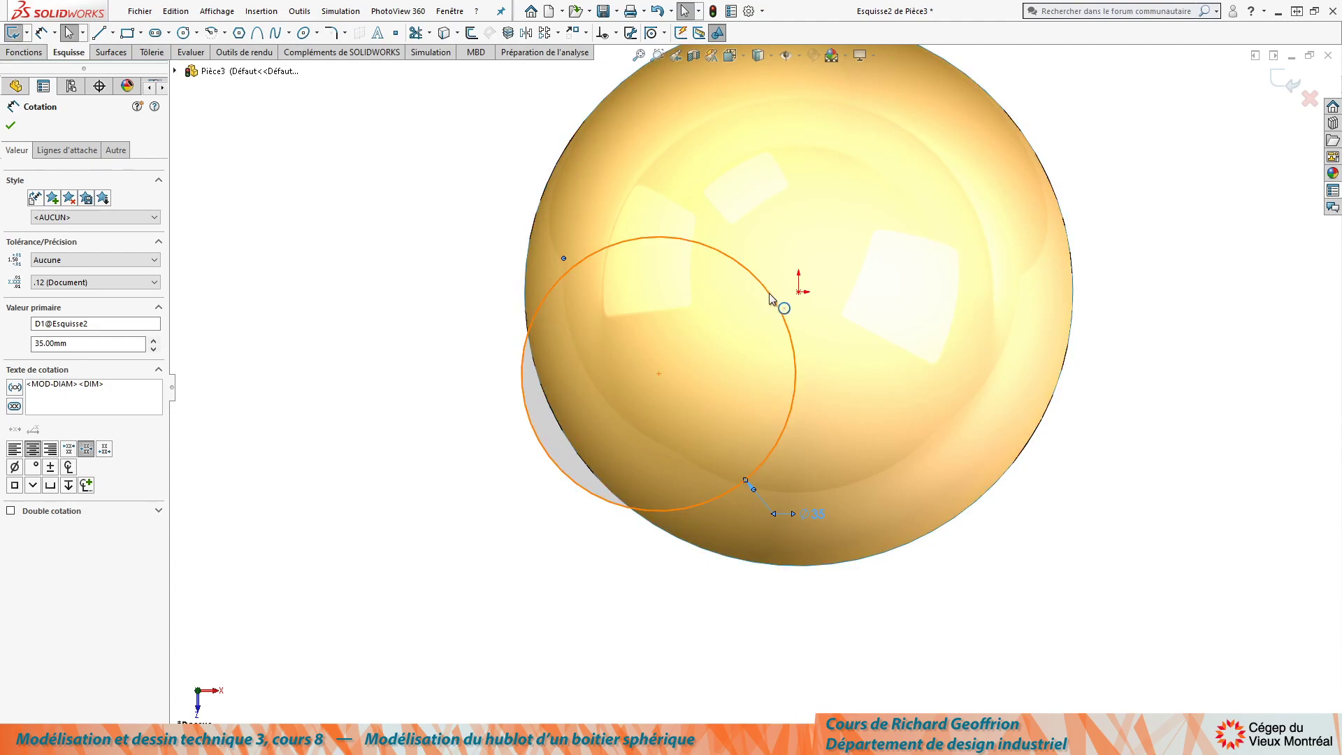
Dimension the vertical distance from the circle's centre to the origin as 12 mm.
key(Return)
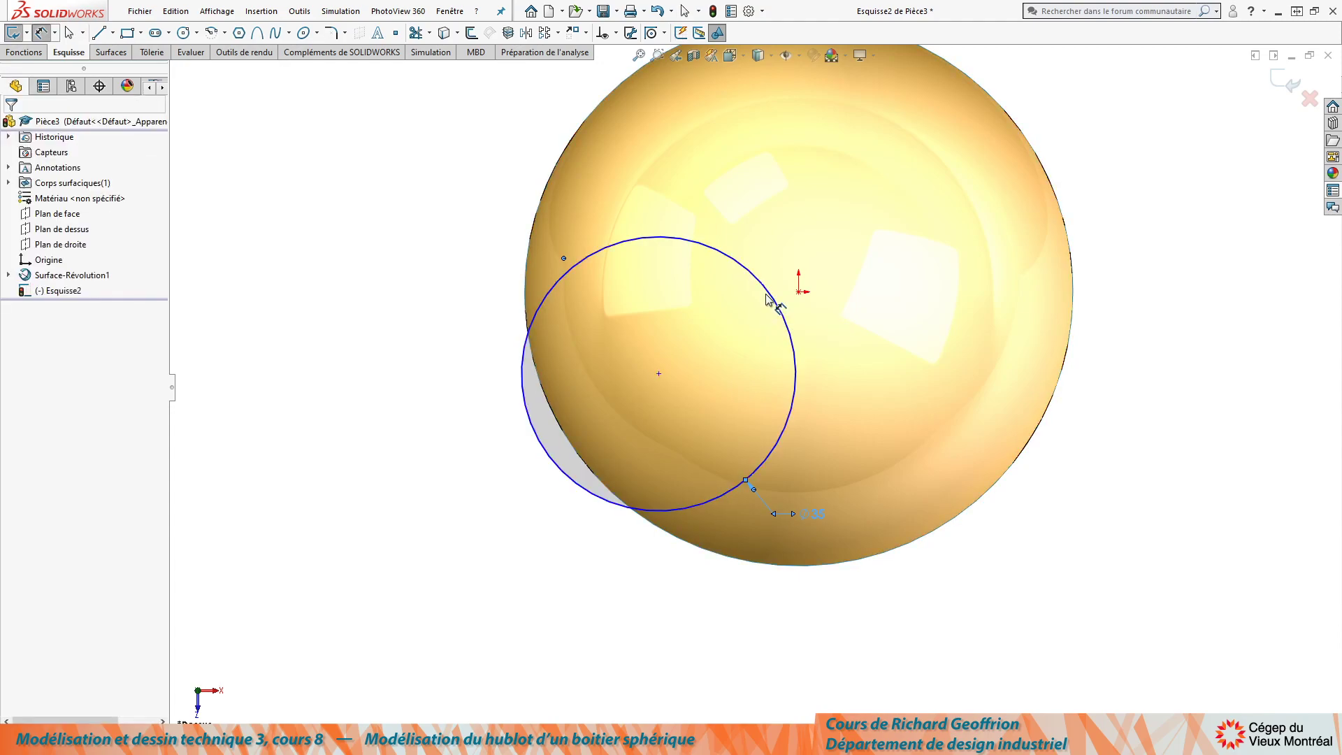
click(769, 297)
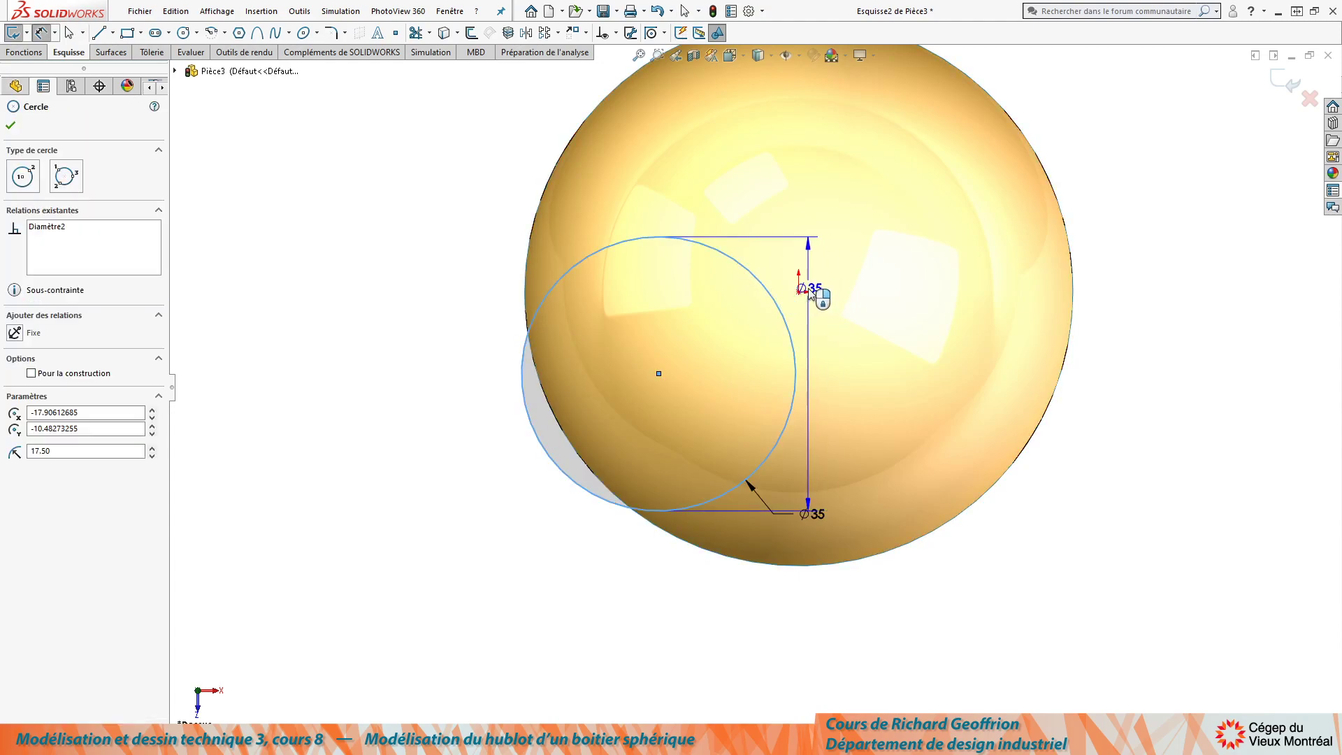
click(799, 291)
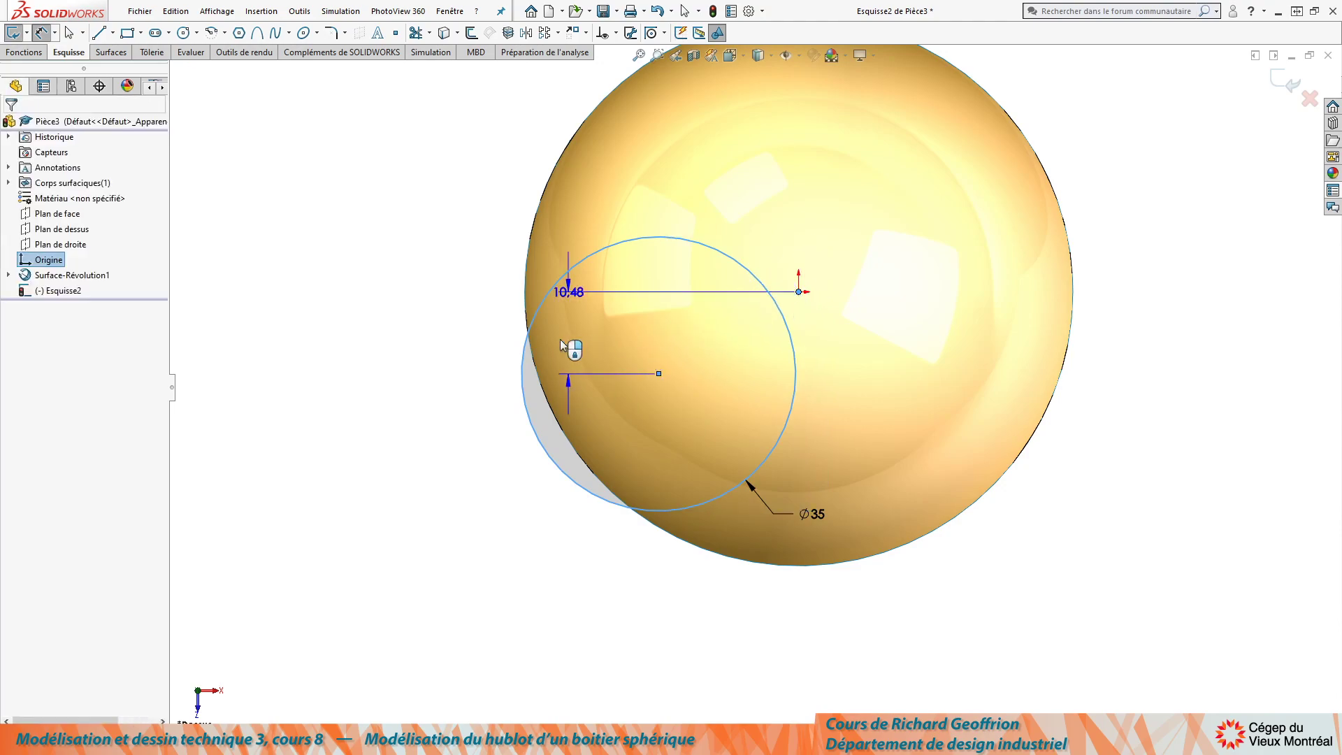
click(438, 332)
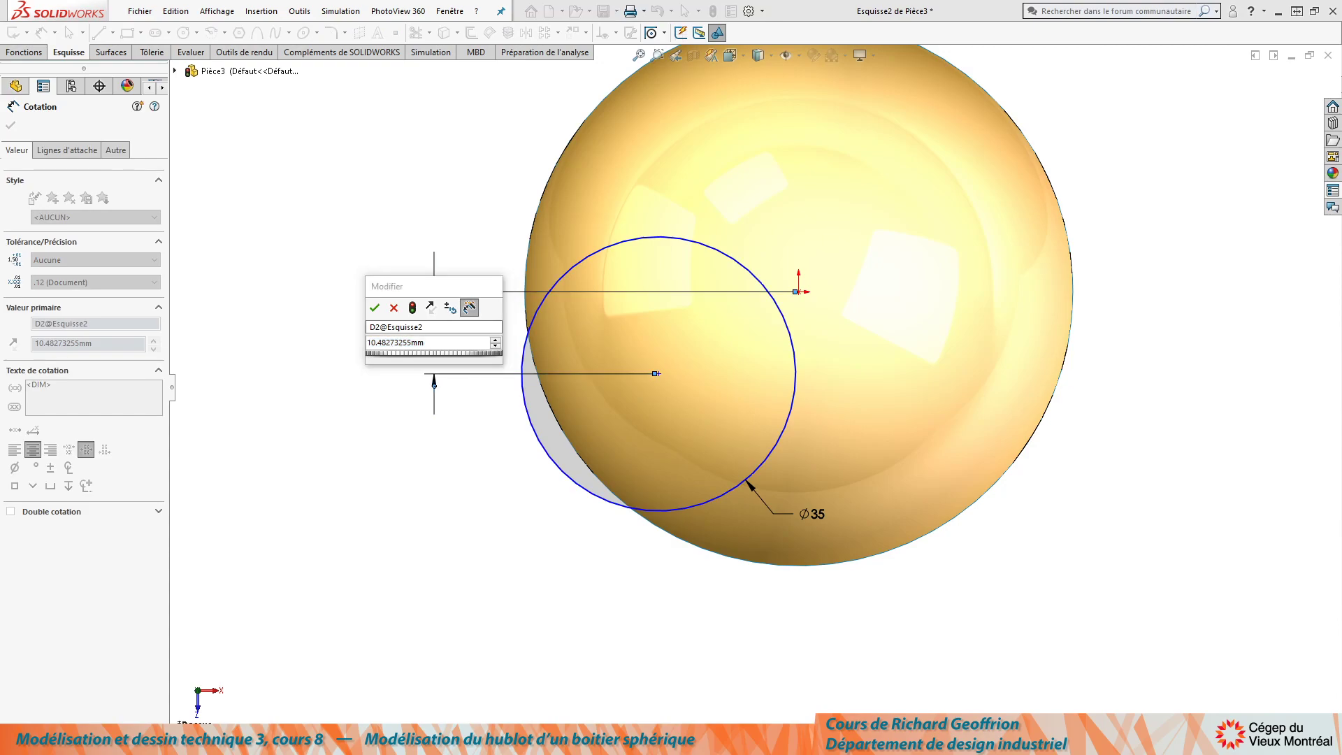
click(415, 343)
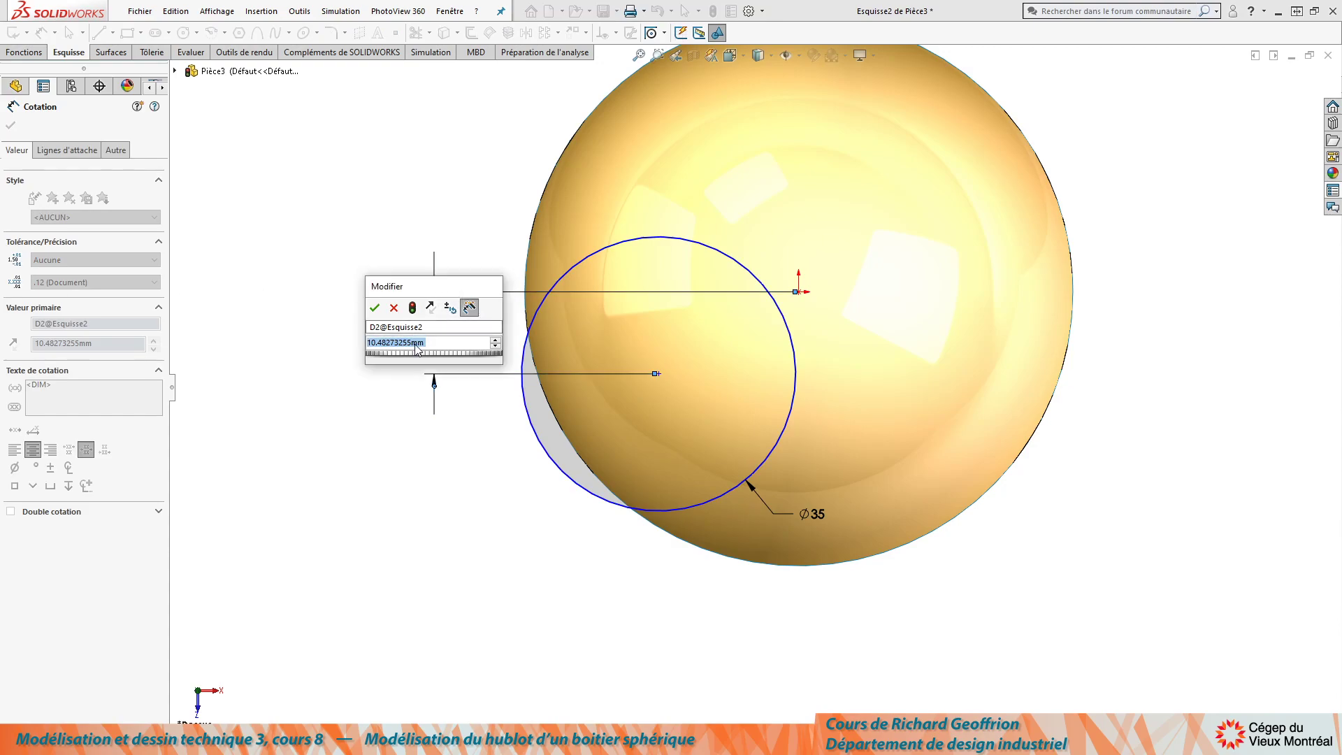
text(12)
key(Return)
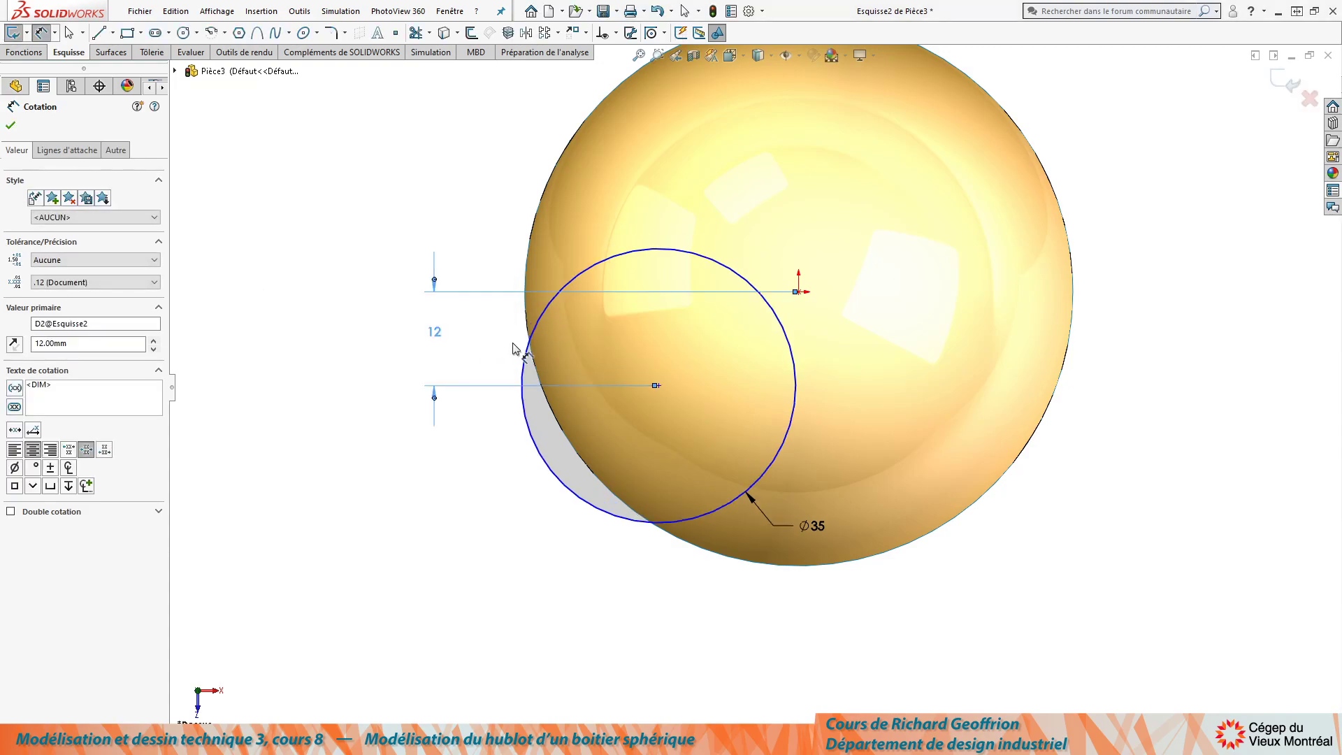
Dimension the horizontal distance from the circle's centre to the origin as 6.5 mm.
click(795, 396)
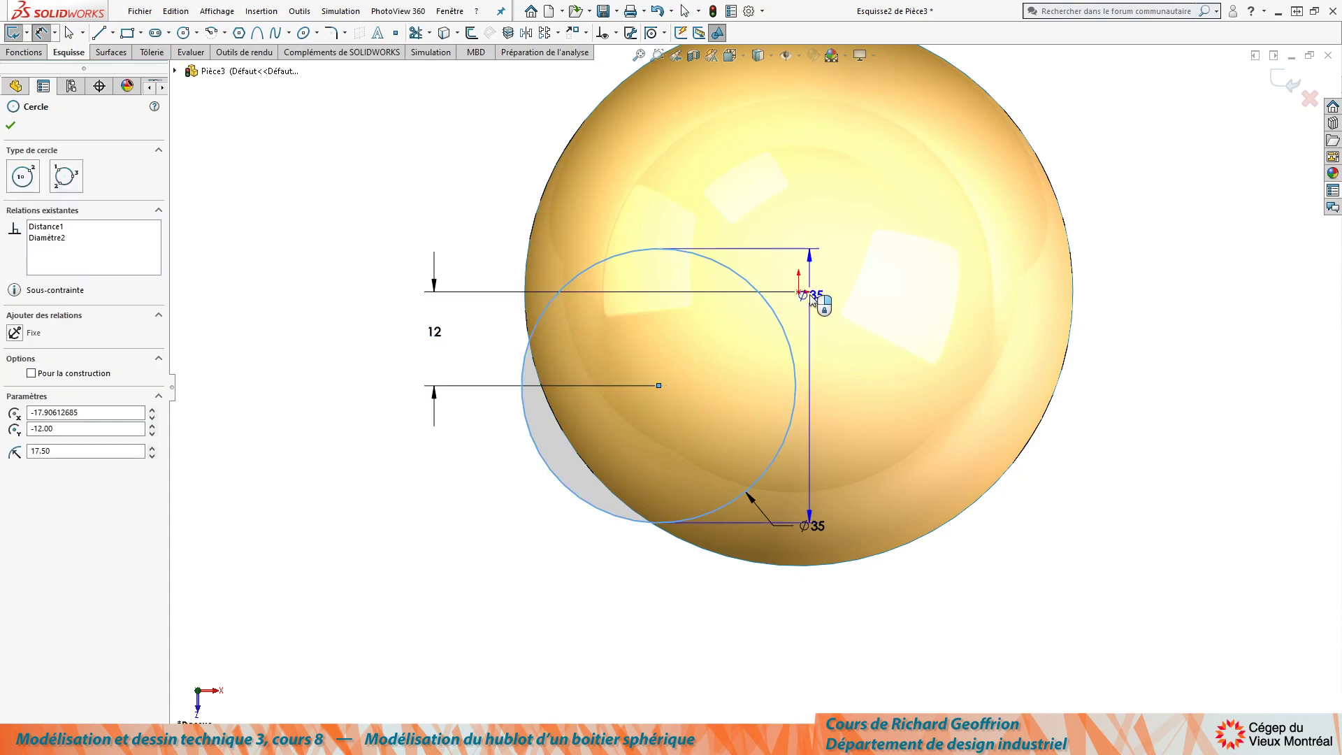
click(798, 294)
click(688, 662)
text(6.5)
key(Return)
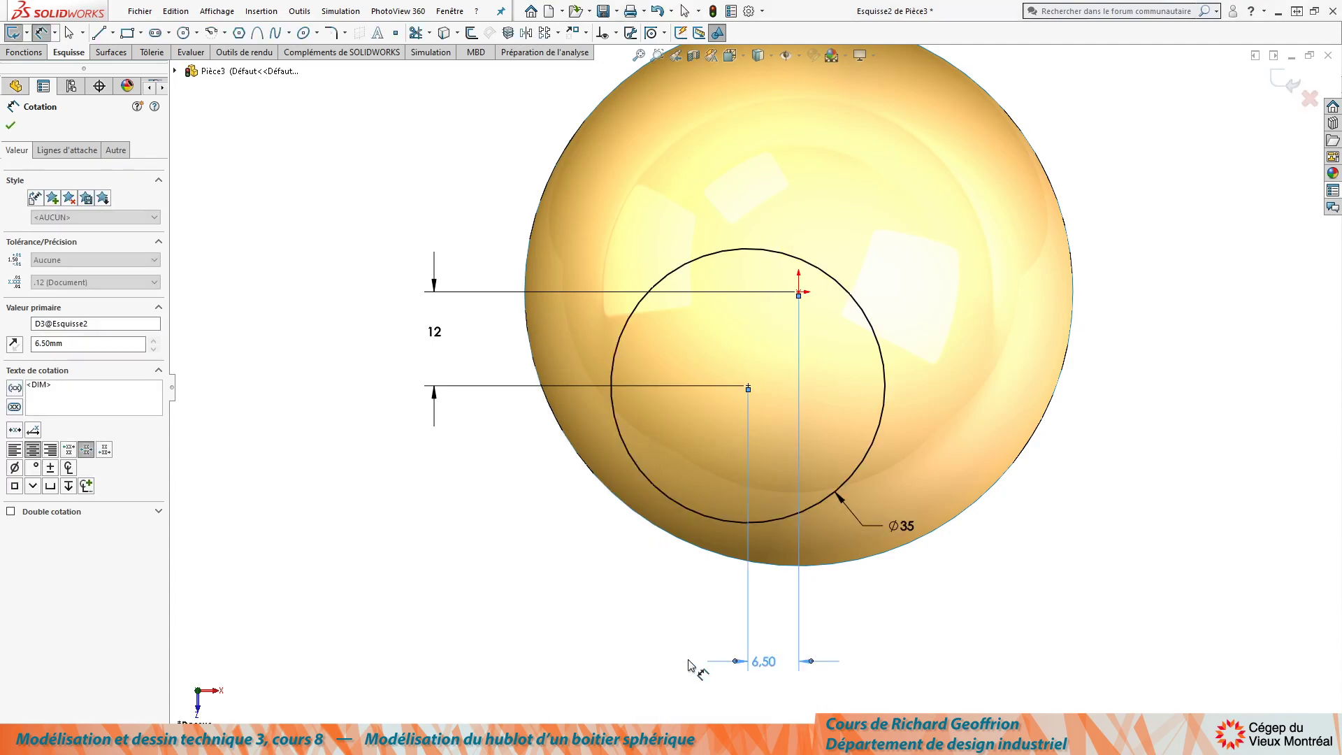
key(Escape)
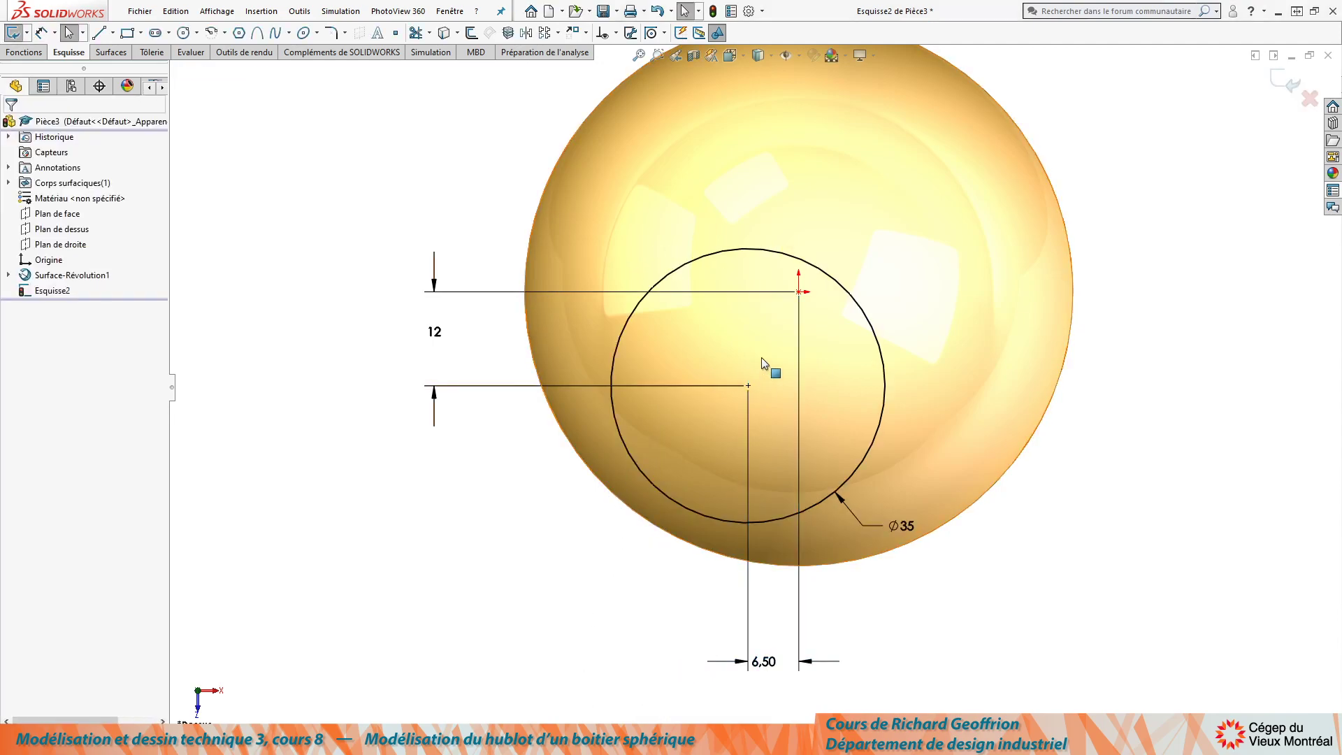
Sketch a concentric circle about 27 mm in diameter inside the 35 mm circle.
scroll(760, 358, down, 2)
scroll(802, 402, up, 1)
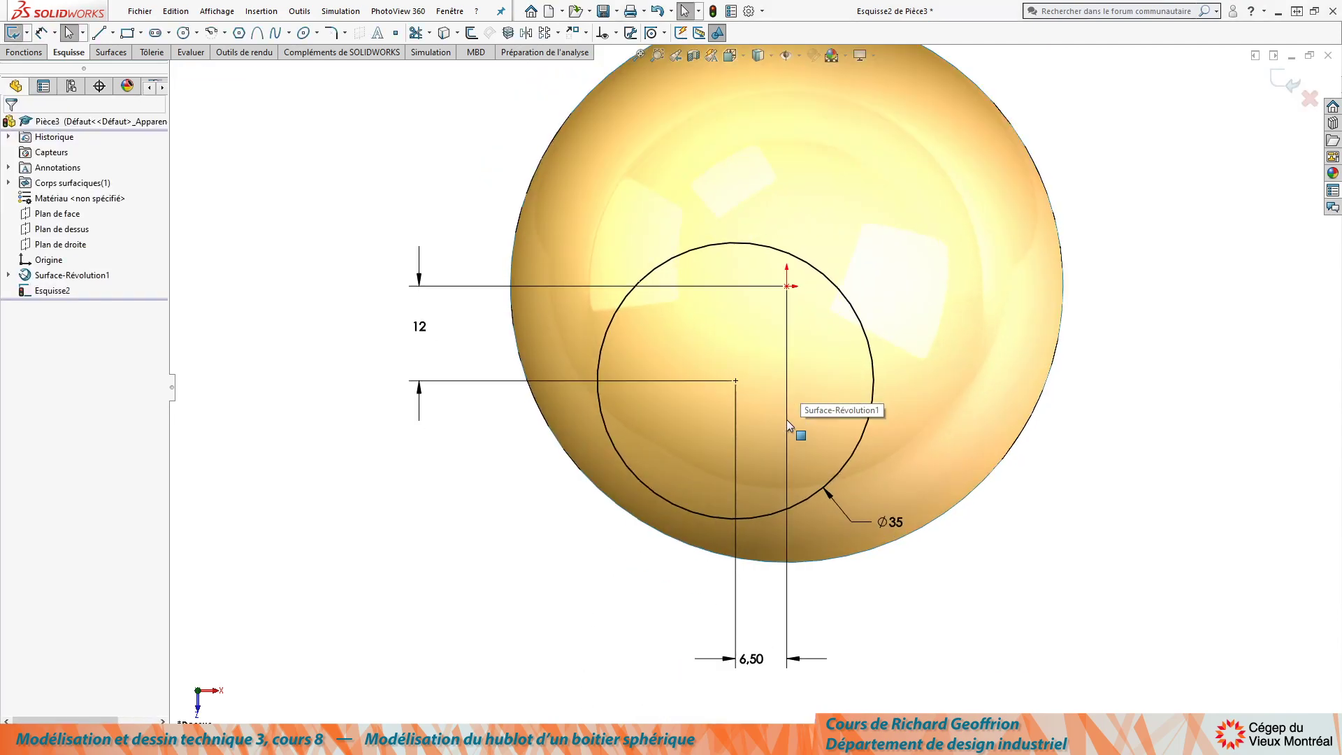
scroll(718, 398, down, 2)
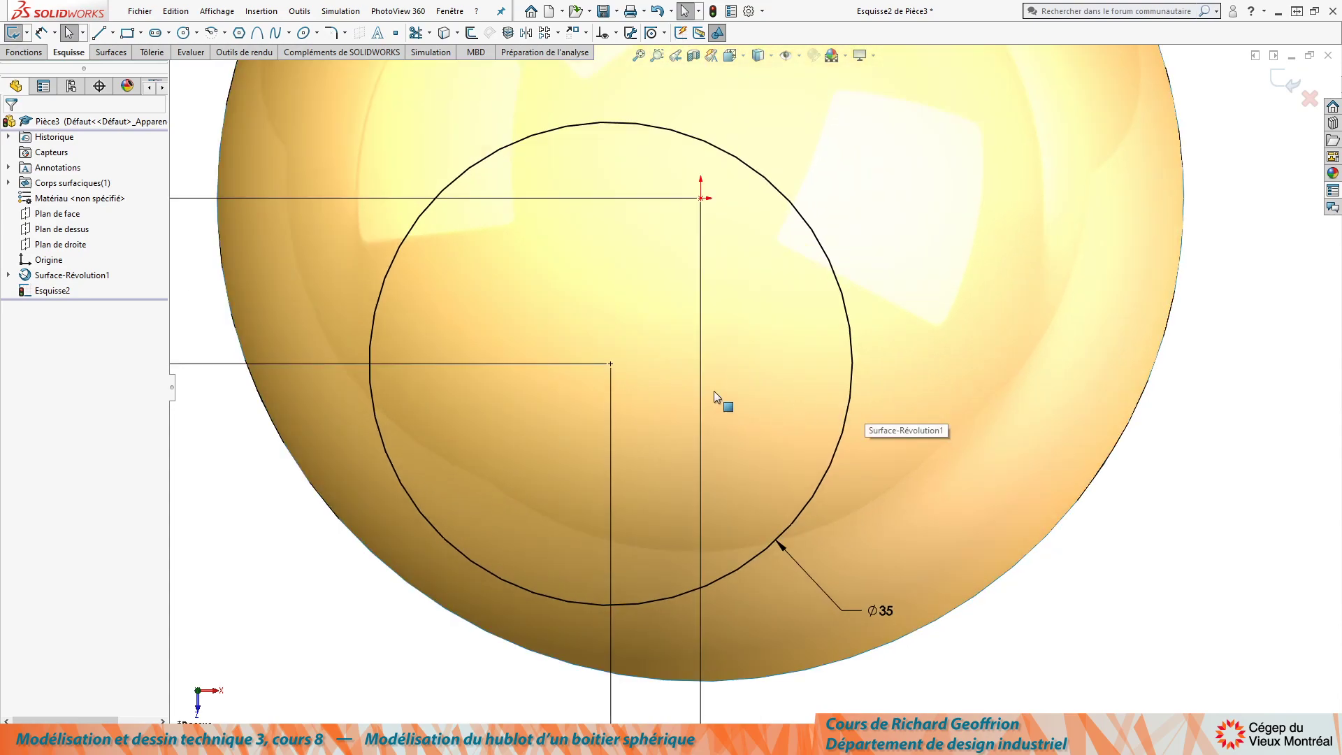
scroll(711, 389, up, 1)
scroll(712, 388, up, 1)
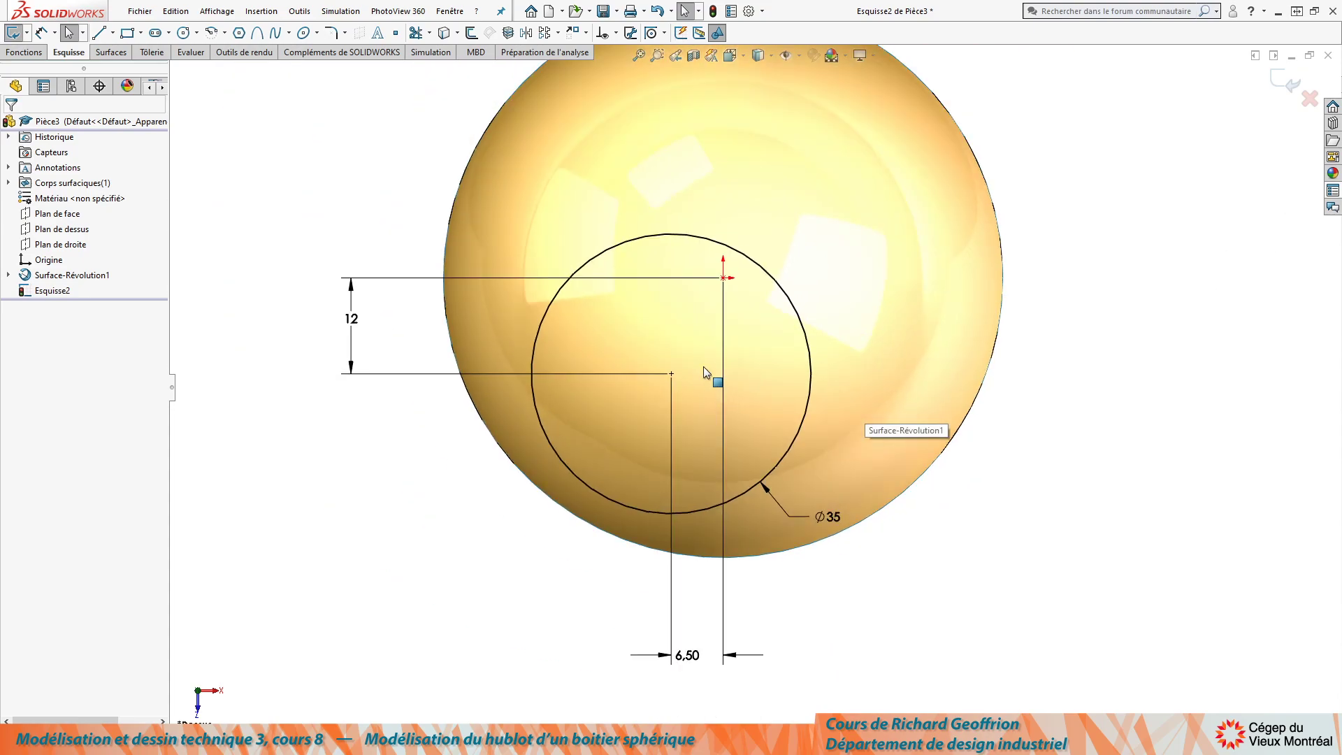
key(c)
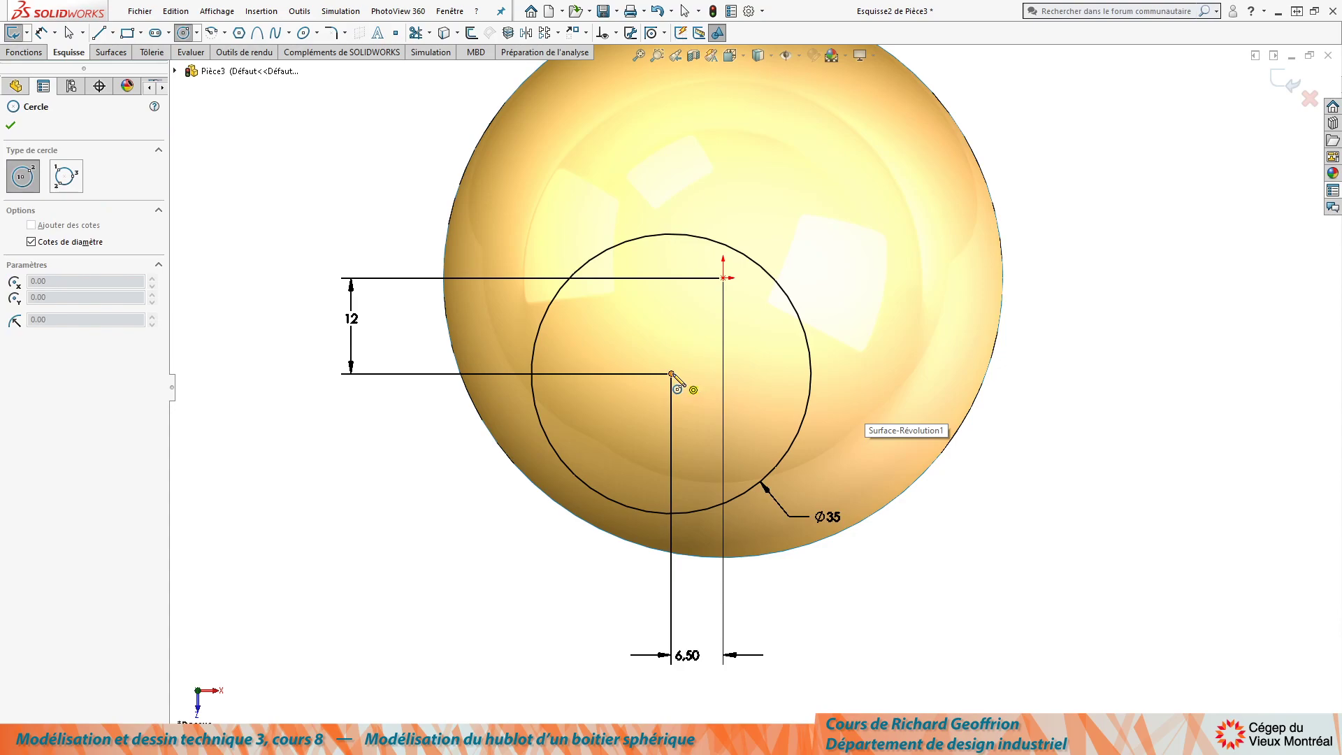
click(671, 374)
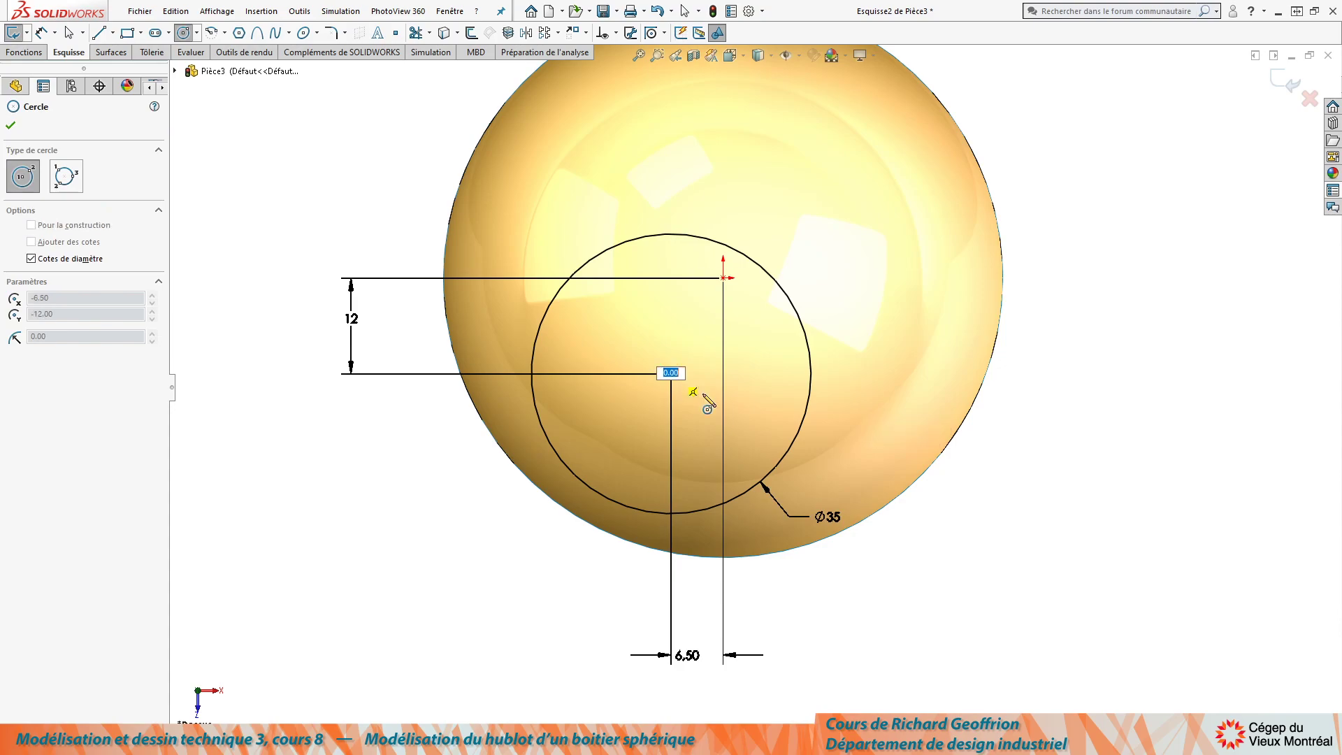
click(756, 440)
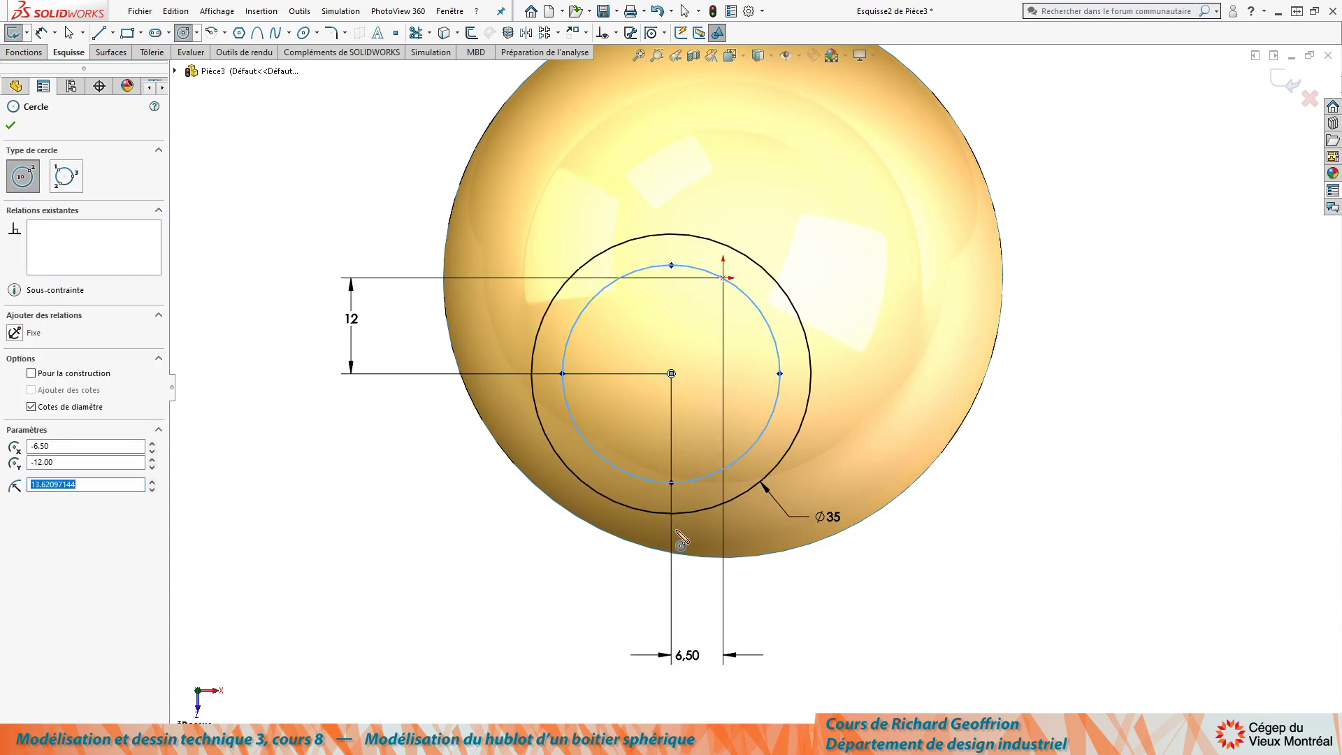
key(Escape)
Dimension the radial gap between the two concentric circles as 4 mm.
key(d)
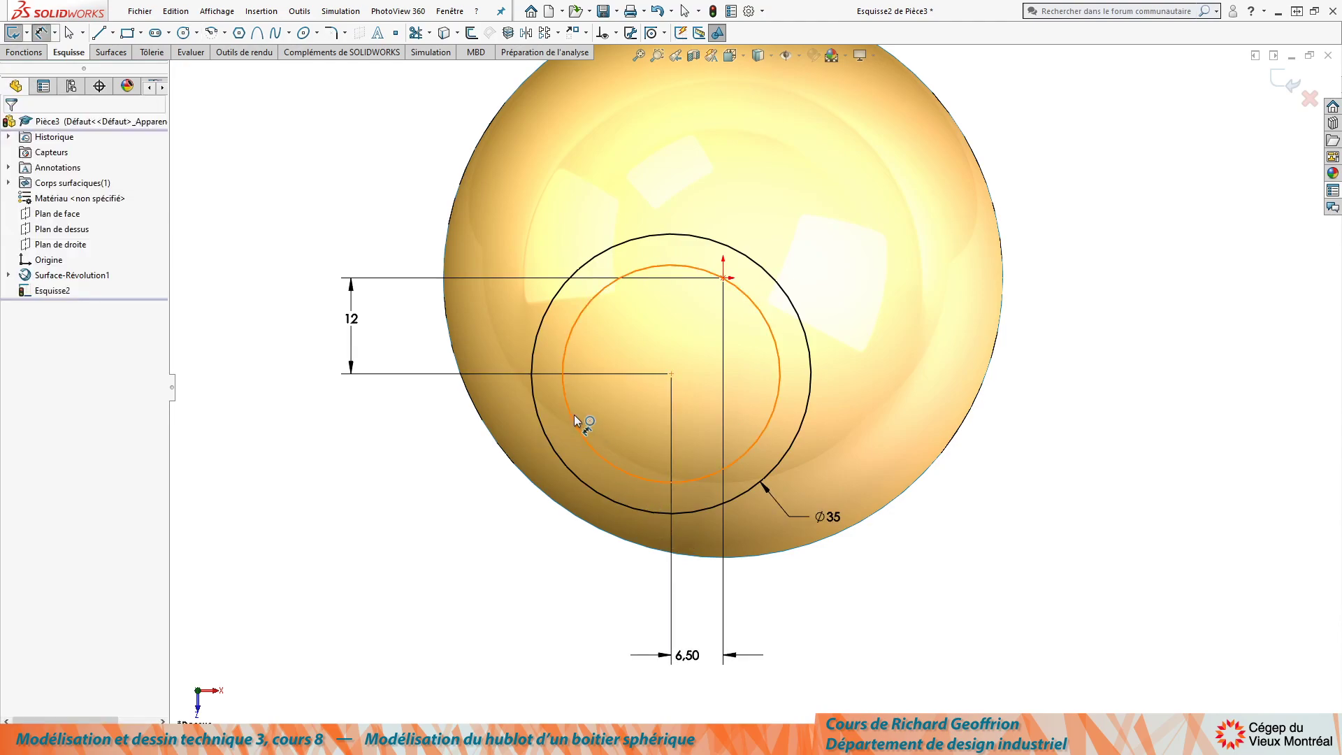
click(573, 416)
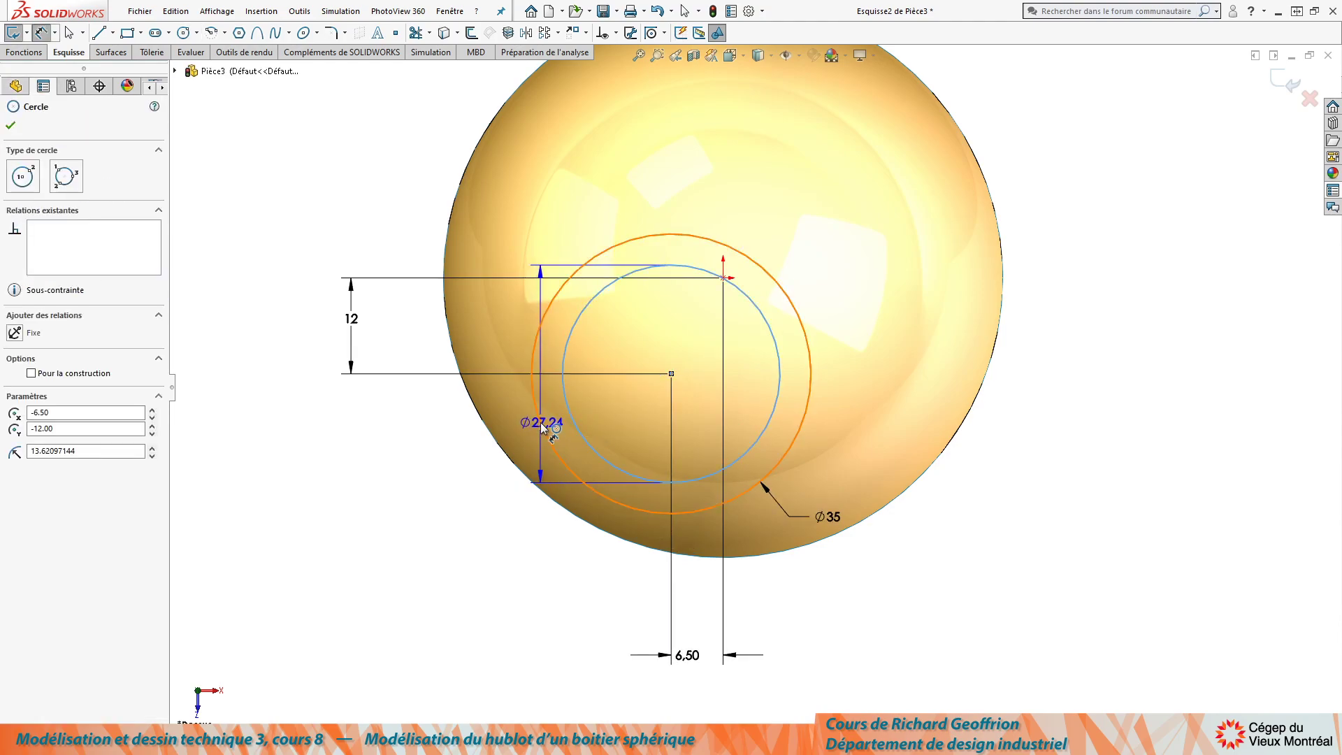
click(540, 424)
click(389, 426)
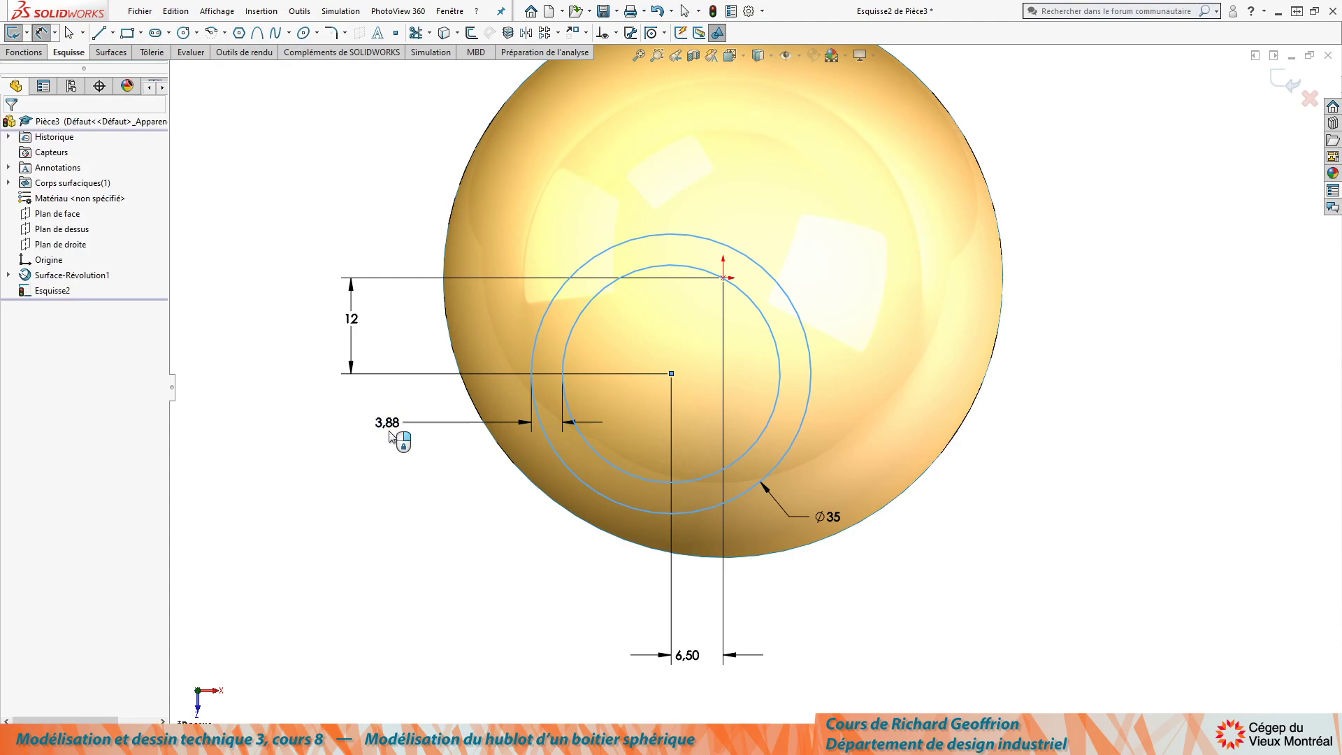
text(4)
key(Return)
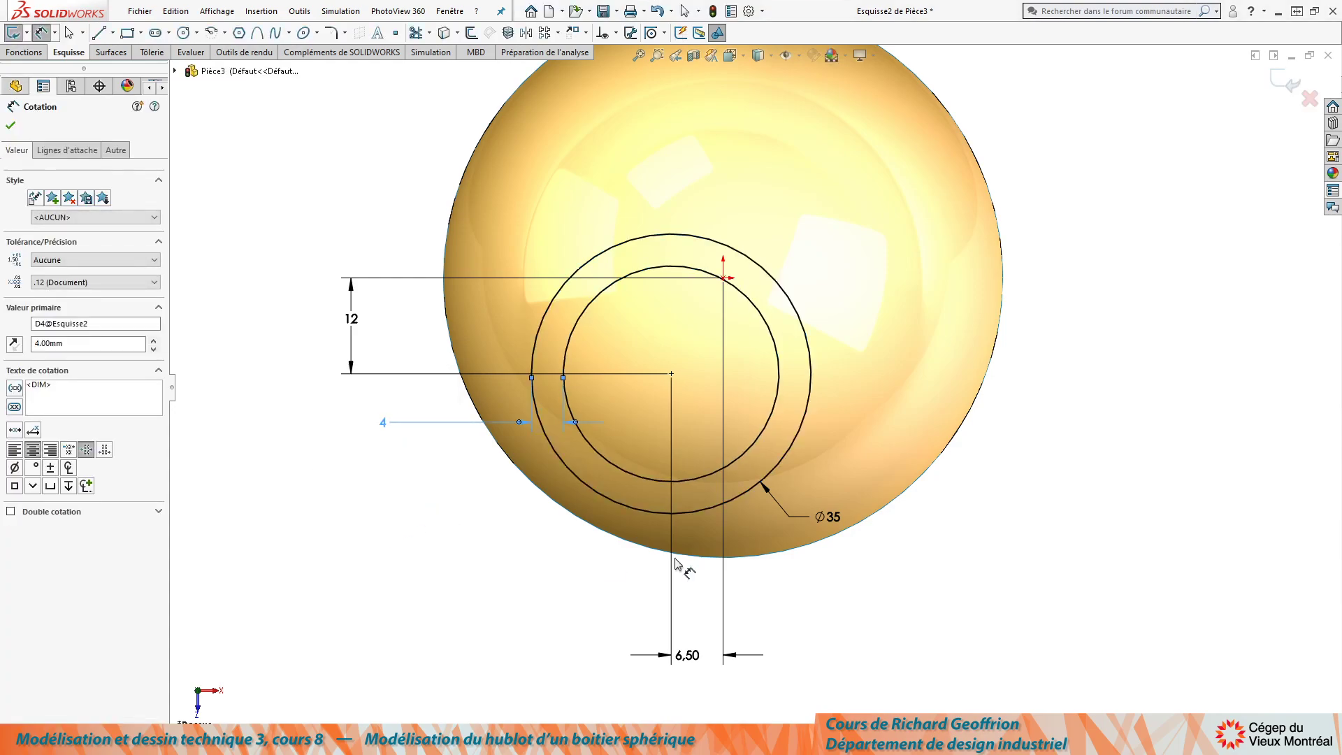
key(Escape)
Sketch an open U profile across the inner circle's right side, with two horizontal lines about 5 mm long joined by a tangent arc.
scroll(763, 376, down, 3)
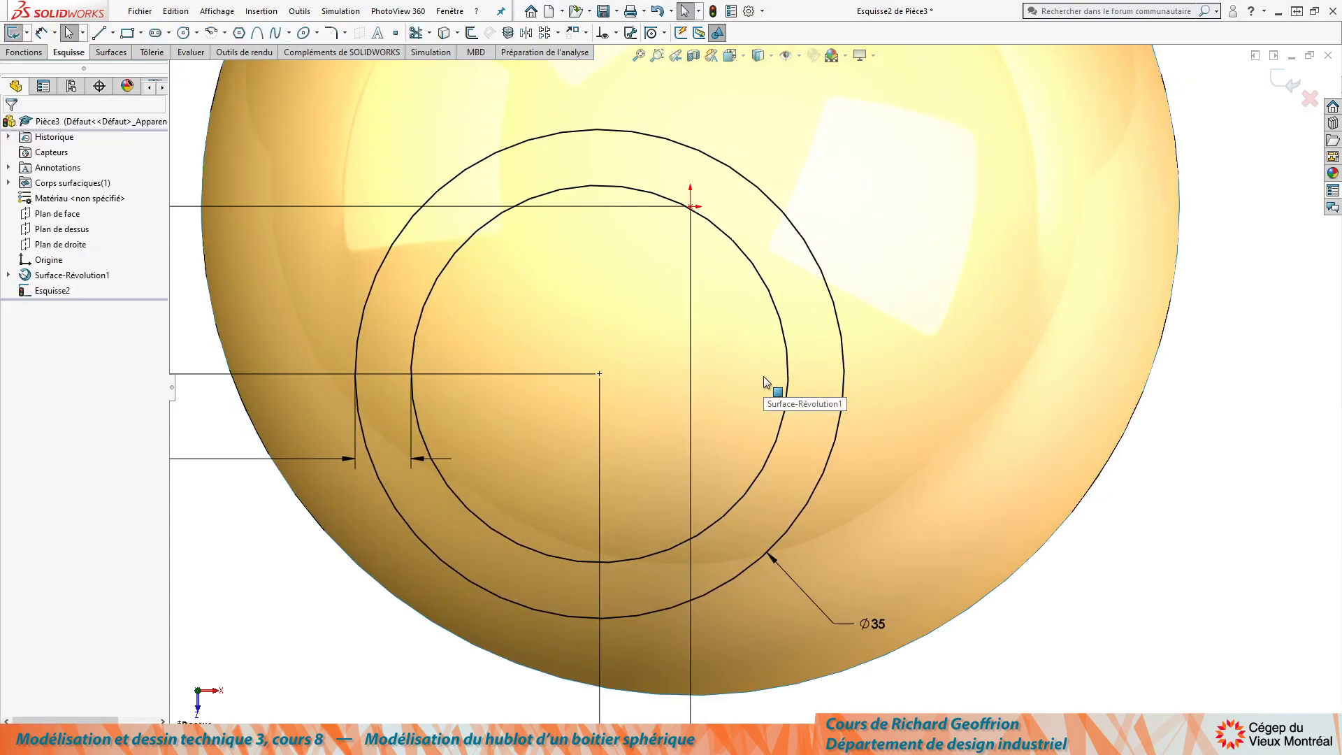
right_drag(763, 376, 922, 377)
click(733, 347)
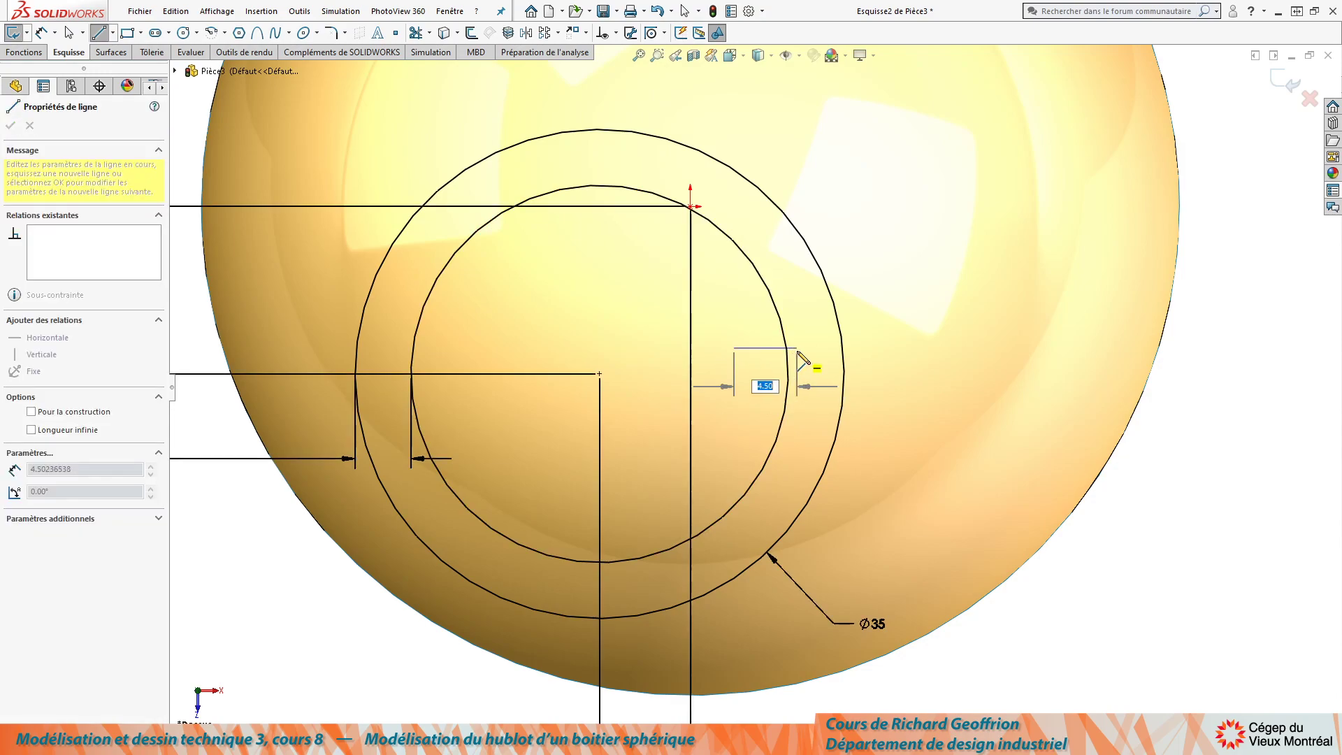
click(800, 347)
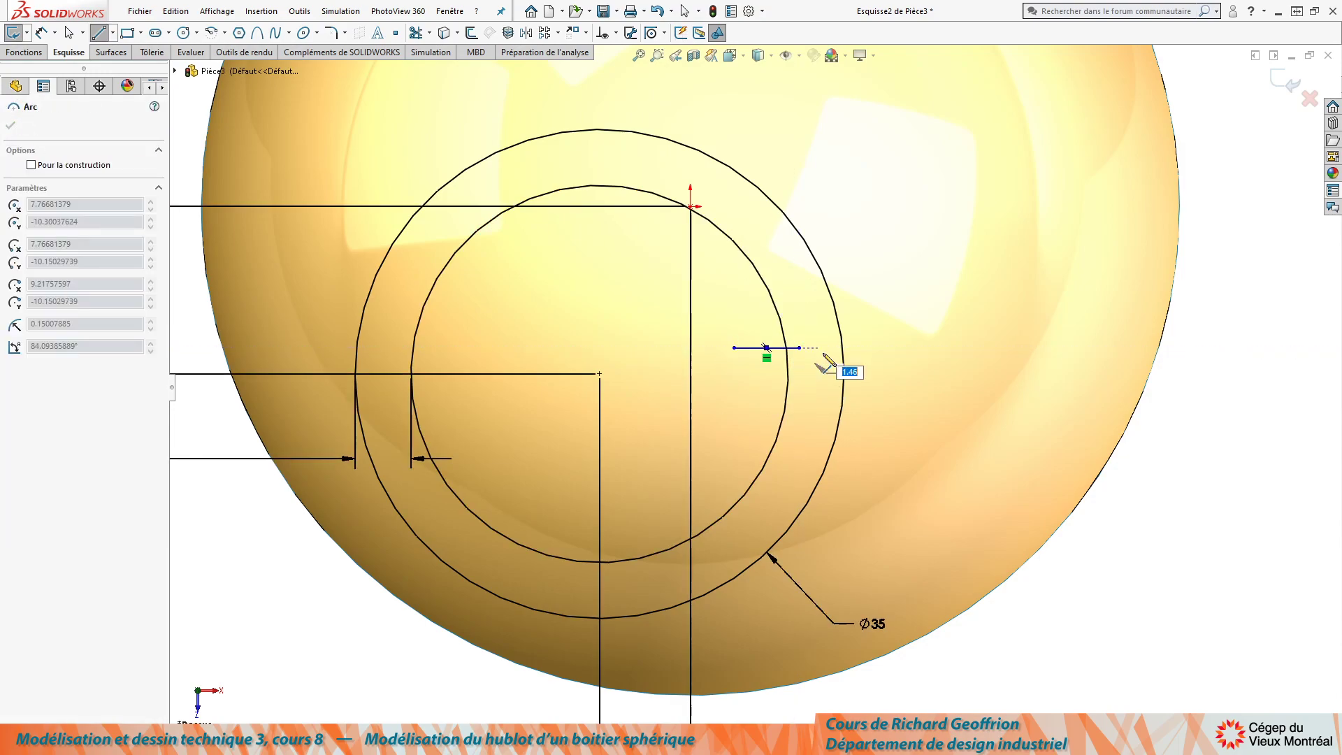
click(798, 424)
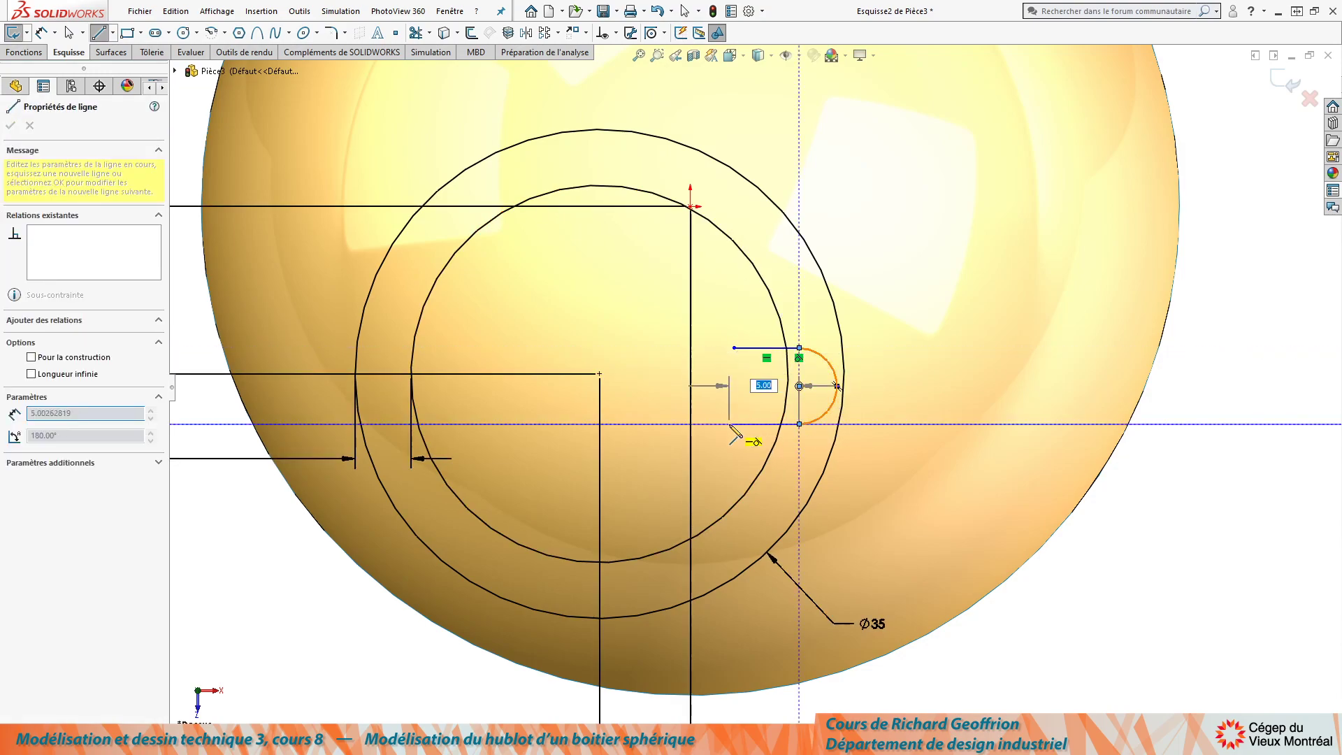
click(728, 423)
key(Escape)
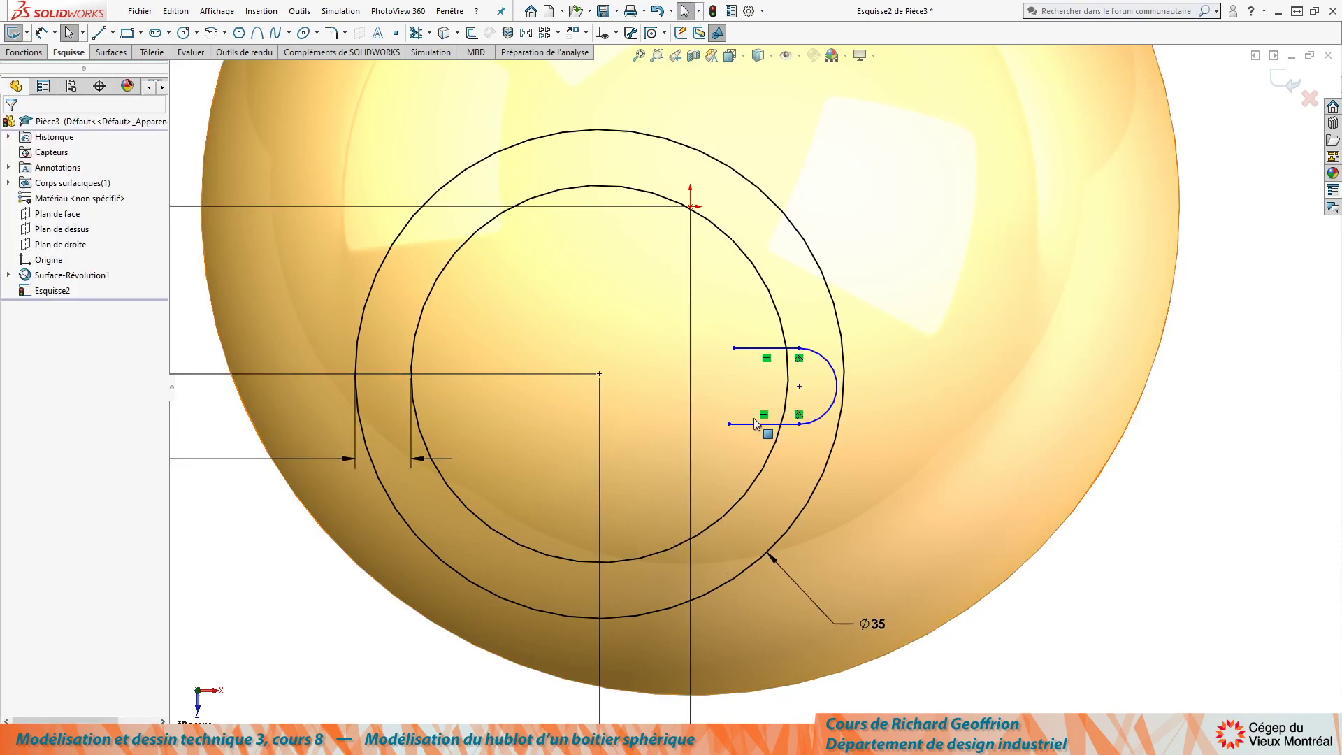
Add a horizontal relation between the U profile's arc centre and the centre of the concentric circles.
click(798, 385)
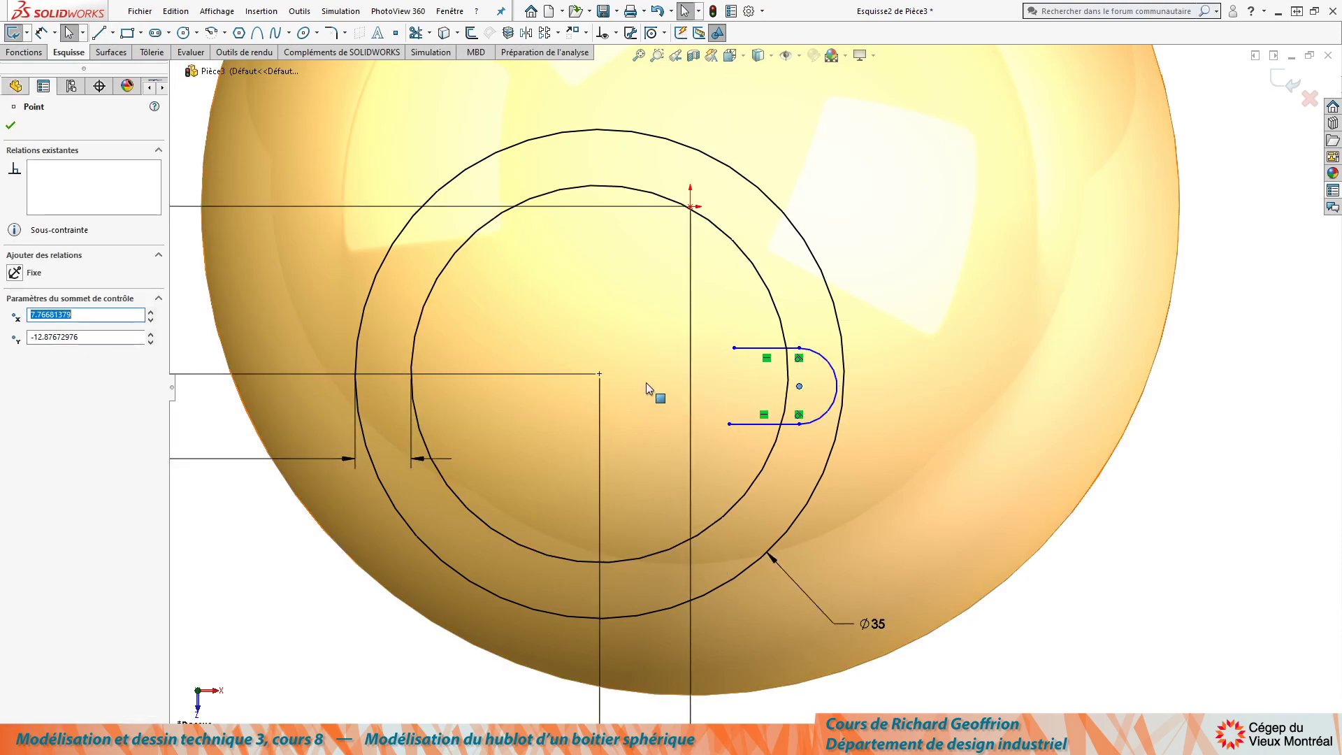
ctrl+click(599, 373)
click(28, 351)
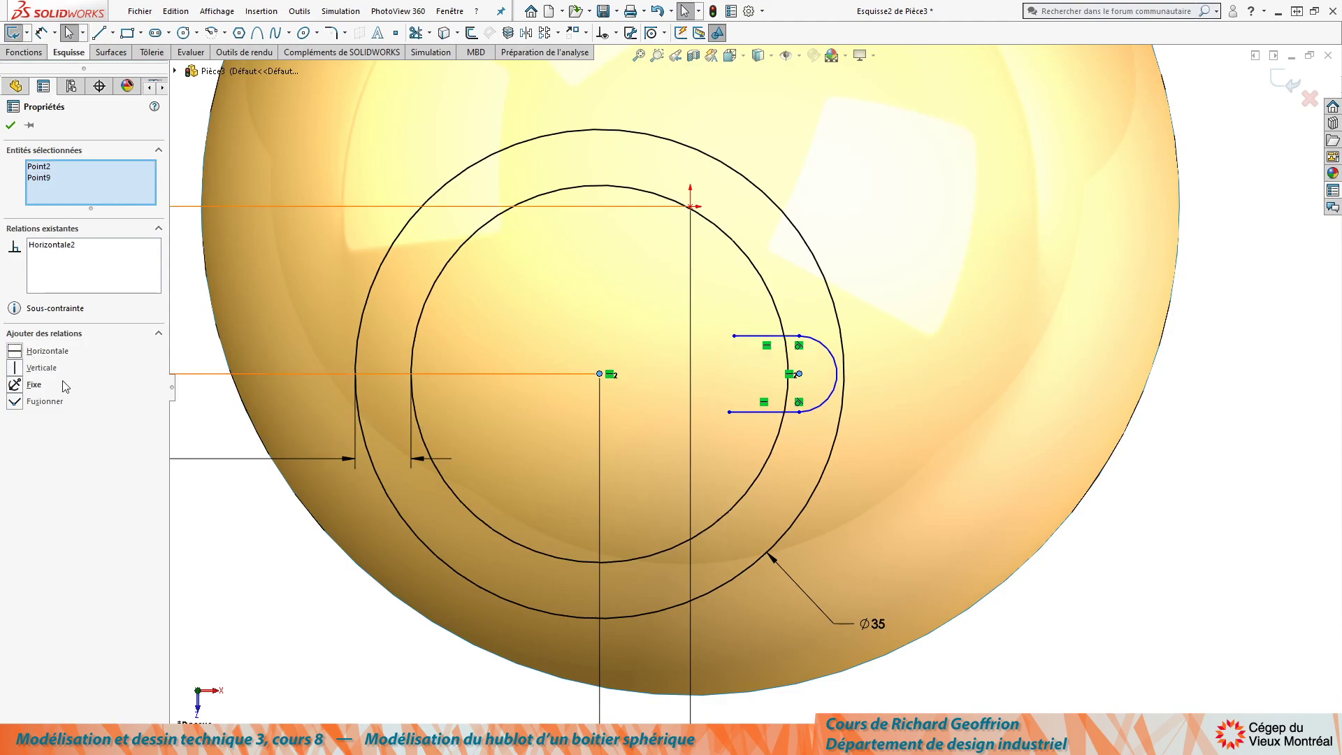
click(259, 597)
Dimension the distance between the U profile's two horizontal lines as 4 mm.
key(d)
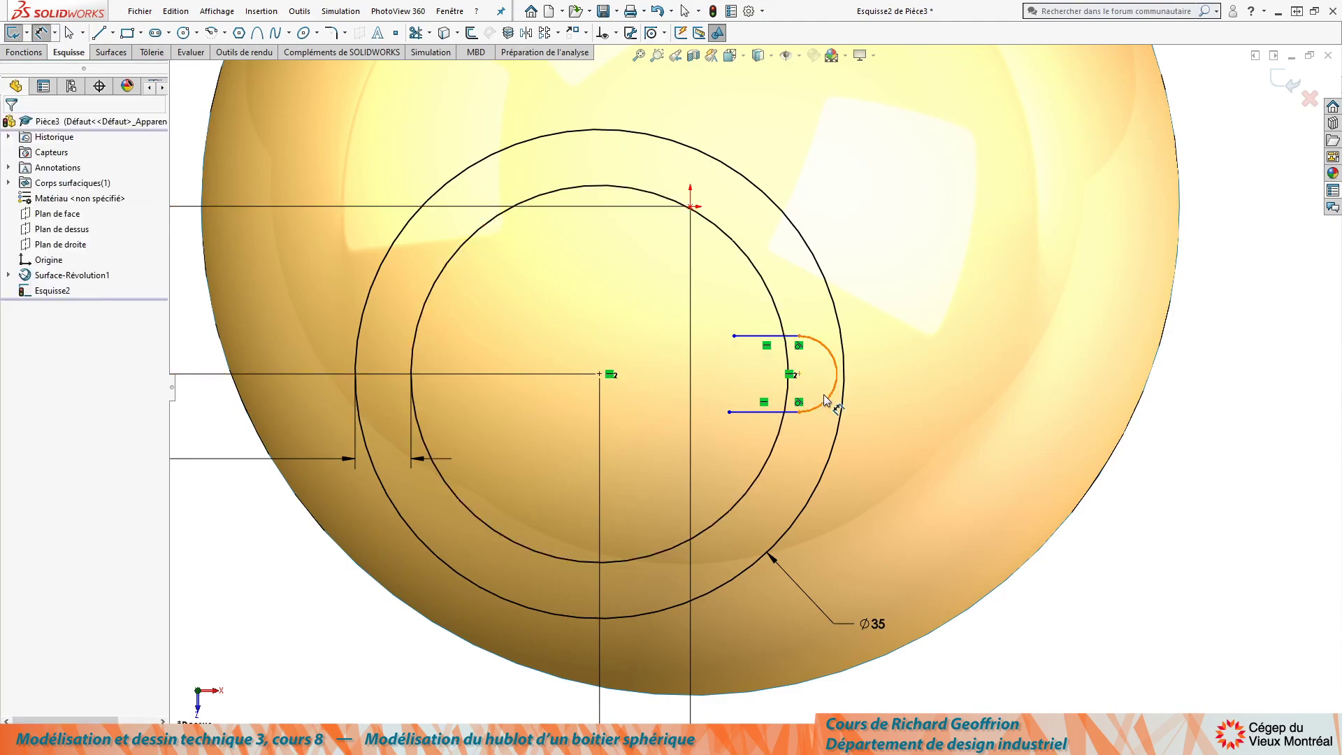
click(769, 336)
click(763, 411)
click(940, 371)
text(4.00mm)
key(Return)
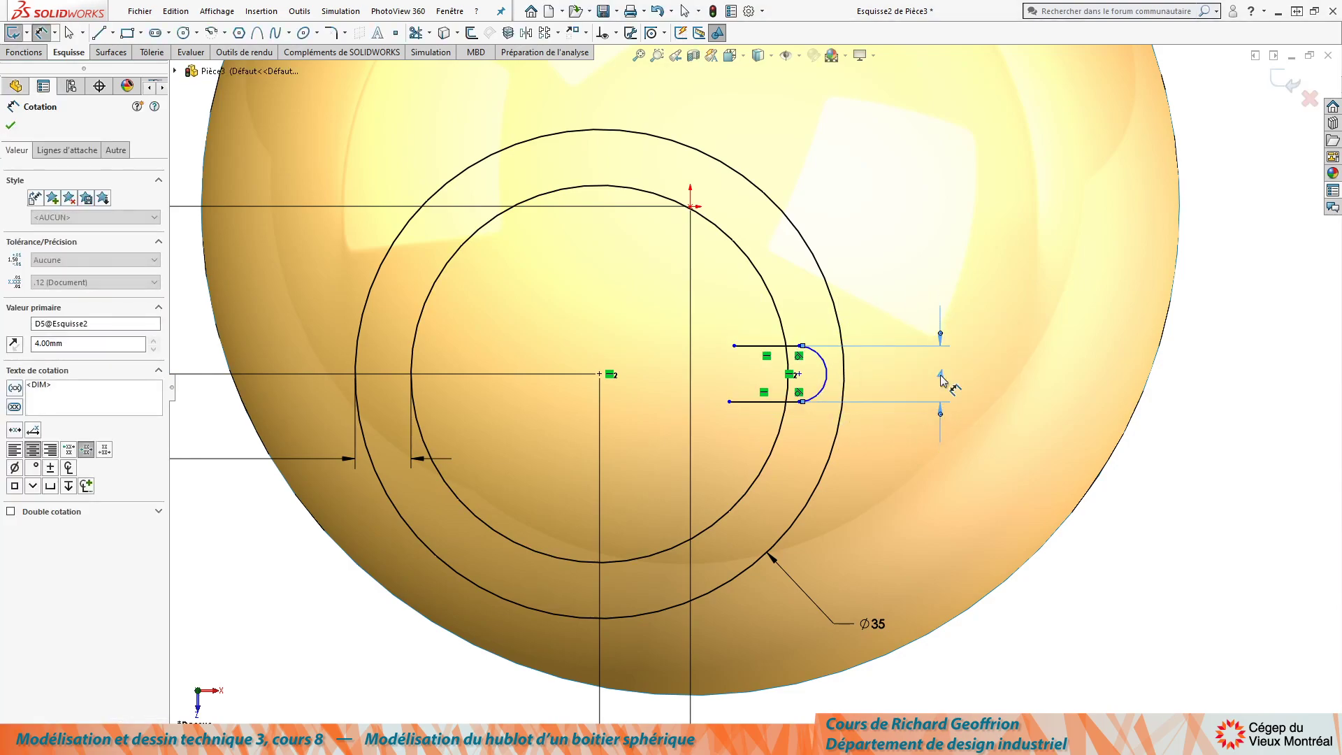
key(Escape)
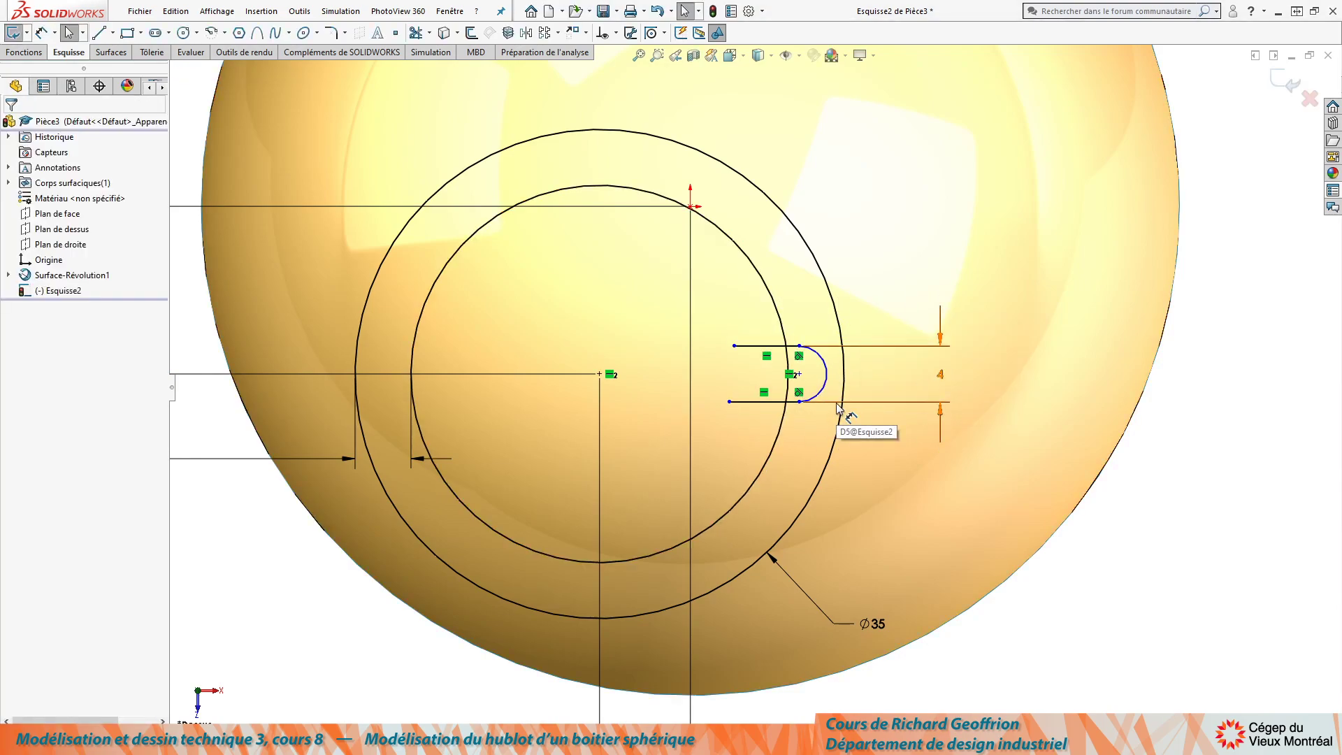
Dimension the gap between the U profile's arc and the 35 mm circle as 1.5 mm.
key(d)
scroll(841, 377, down, 2)
click(821, 381)
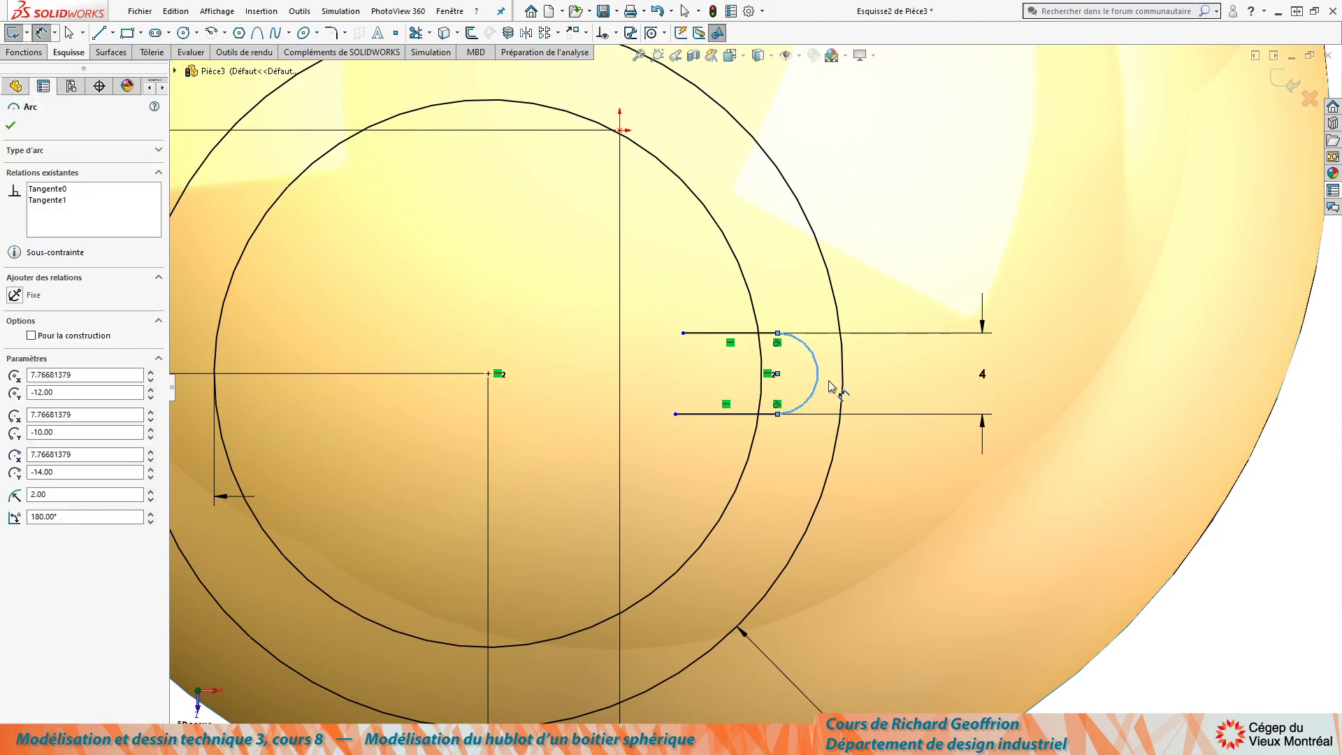
click(841, 378)
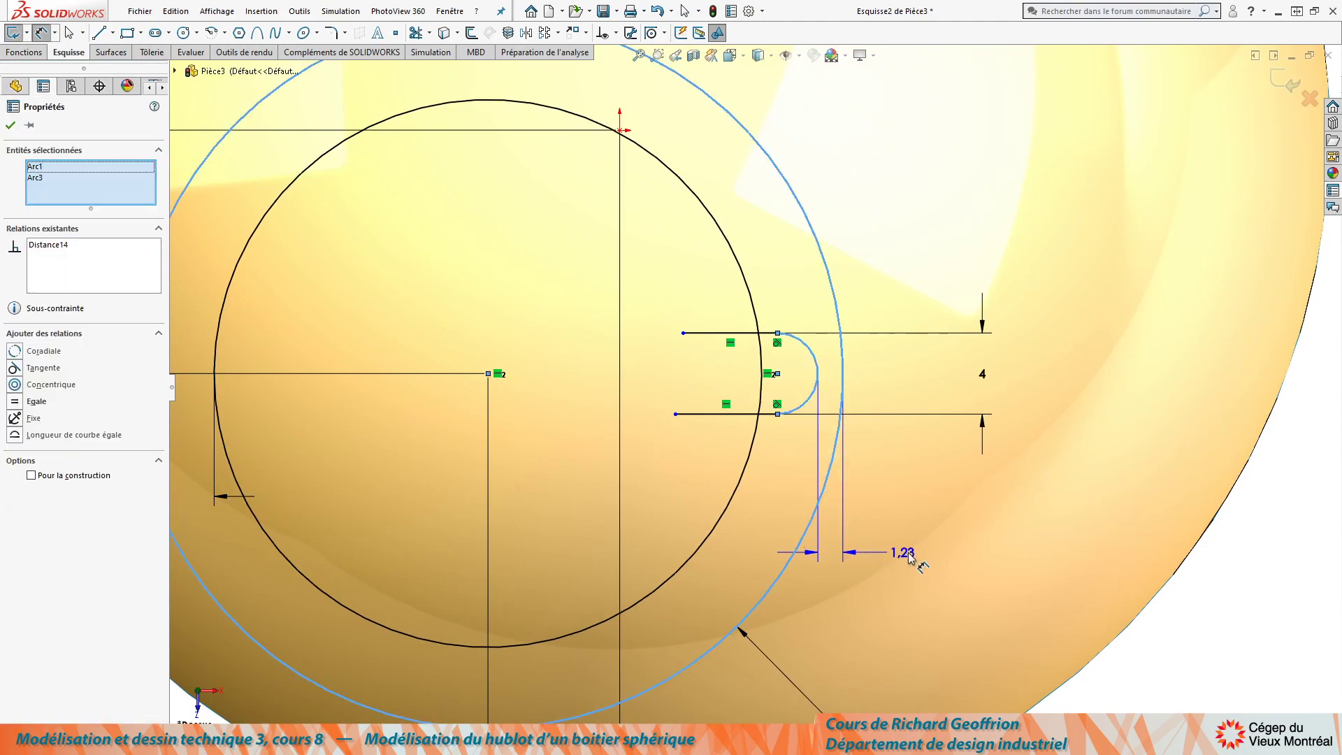
click(900, 557)
text(1.5)
key(Return)
key(Escape)
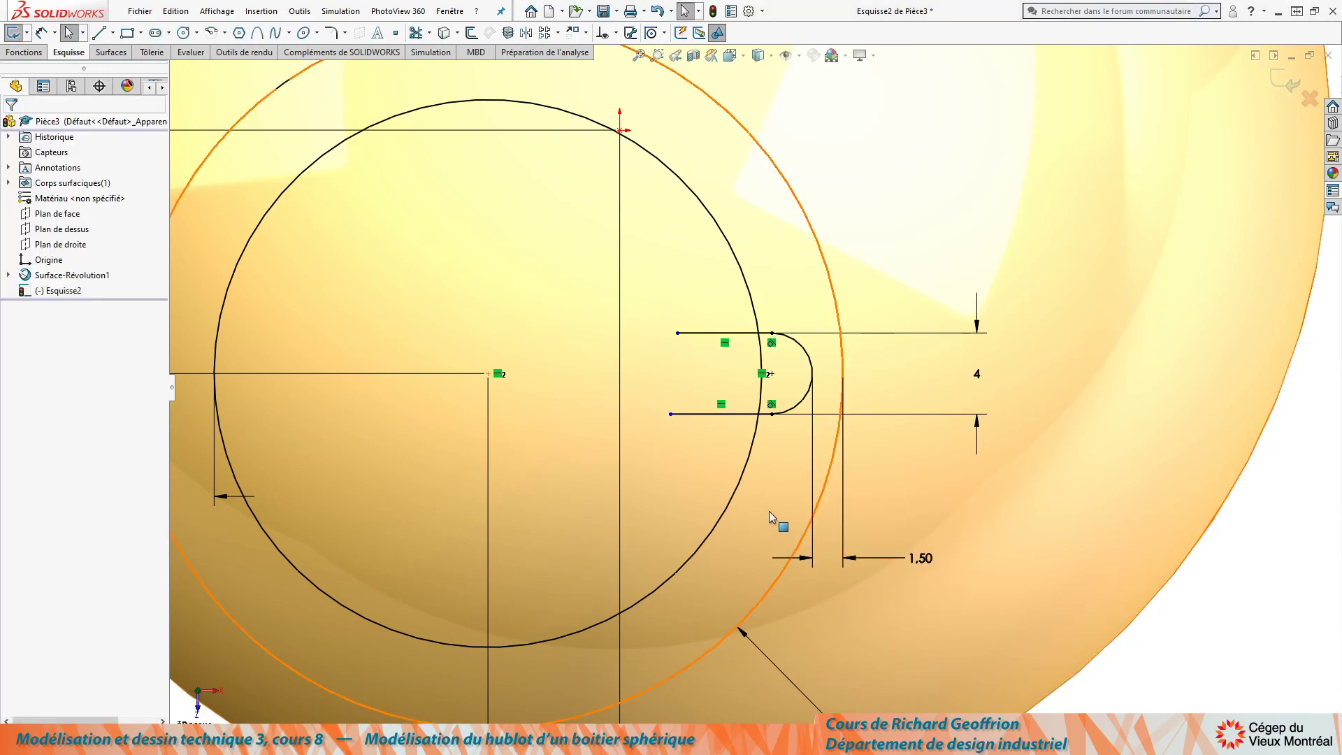
Trim the U profile's line ends inside the inner circle and the circle segment between them to open the notch.
scroll(766, 409, up, 3)
key(t)
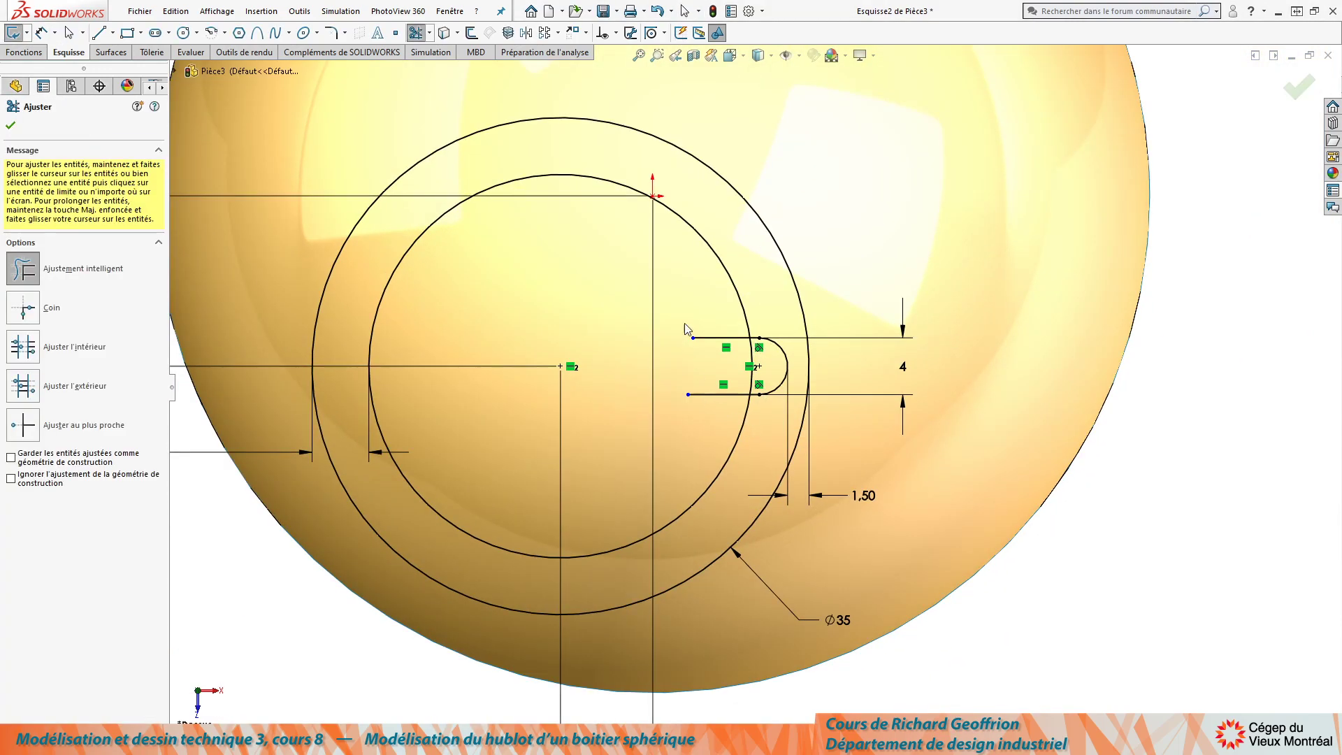
drag(711, 320, 712, 420)
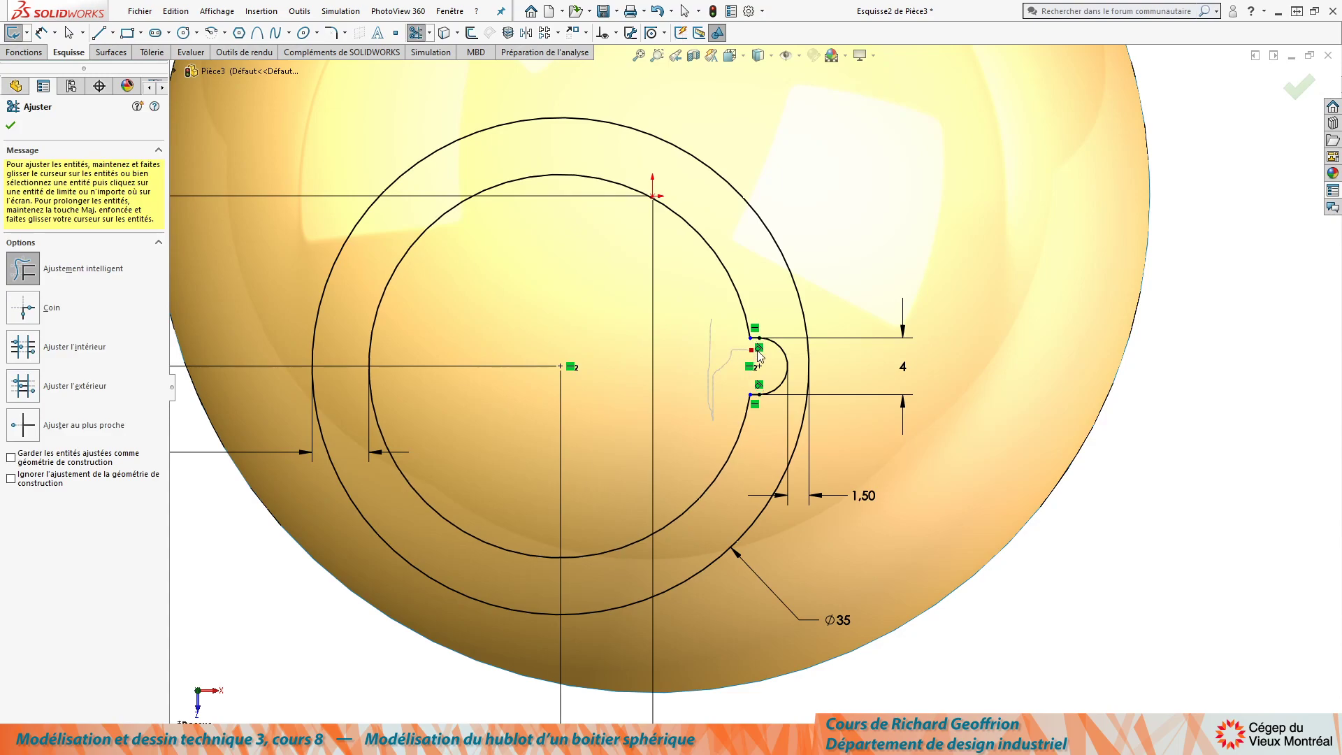
click(11, 126)
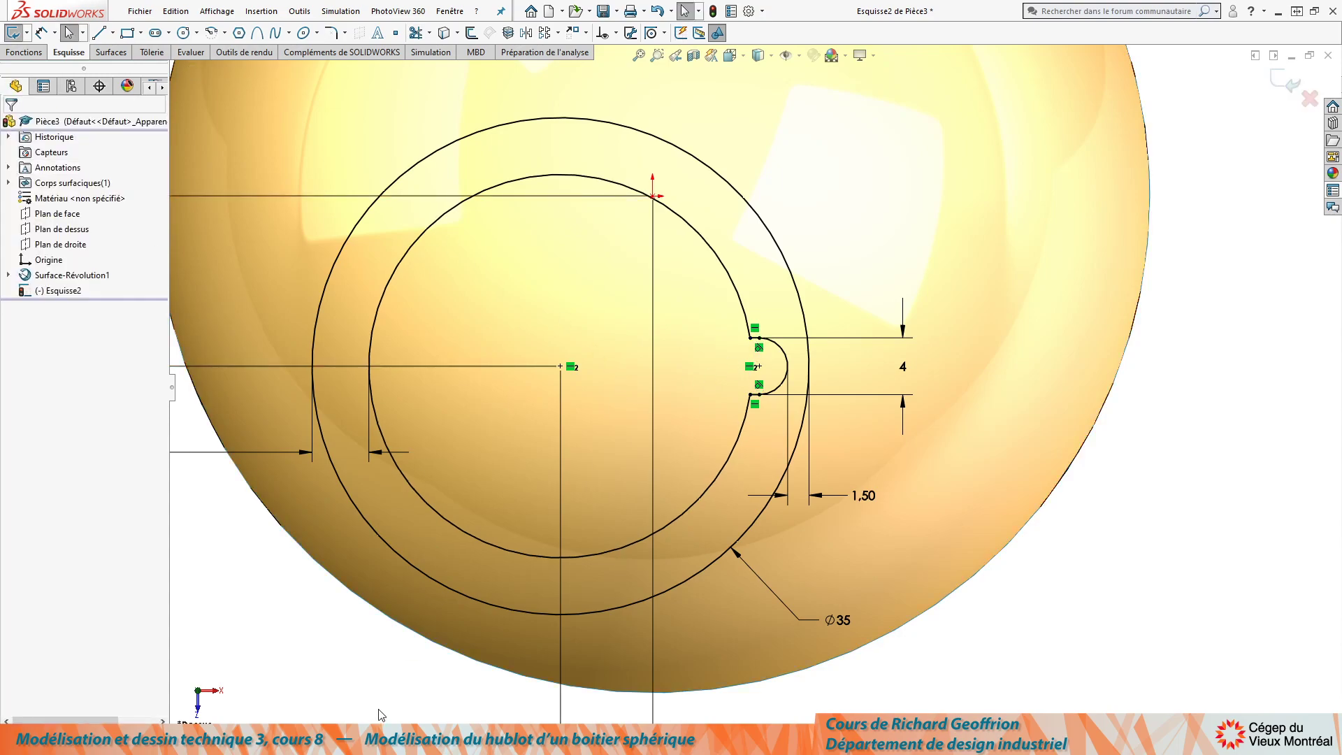
Extrude only the full 35 mm circle contour up to the revolved spherical surface, using the Jusqu'à la surface end condition.
scroll(575, 530, up, 5)
mouse_move(575, 531)
middle_down()
mouse_move(563, 198)
mouse_move(525, 294)
middle_up()
scroll(734, 394, down, 3)
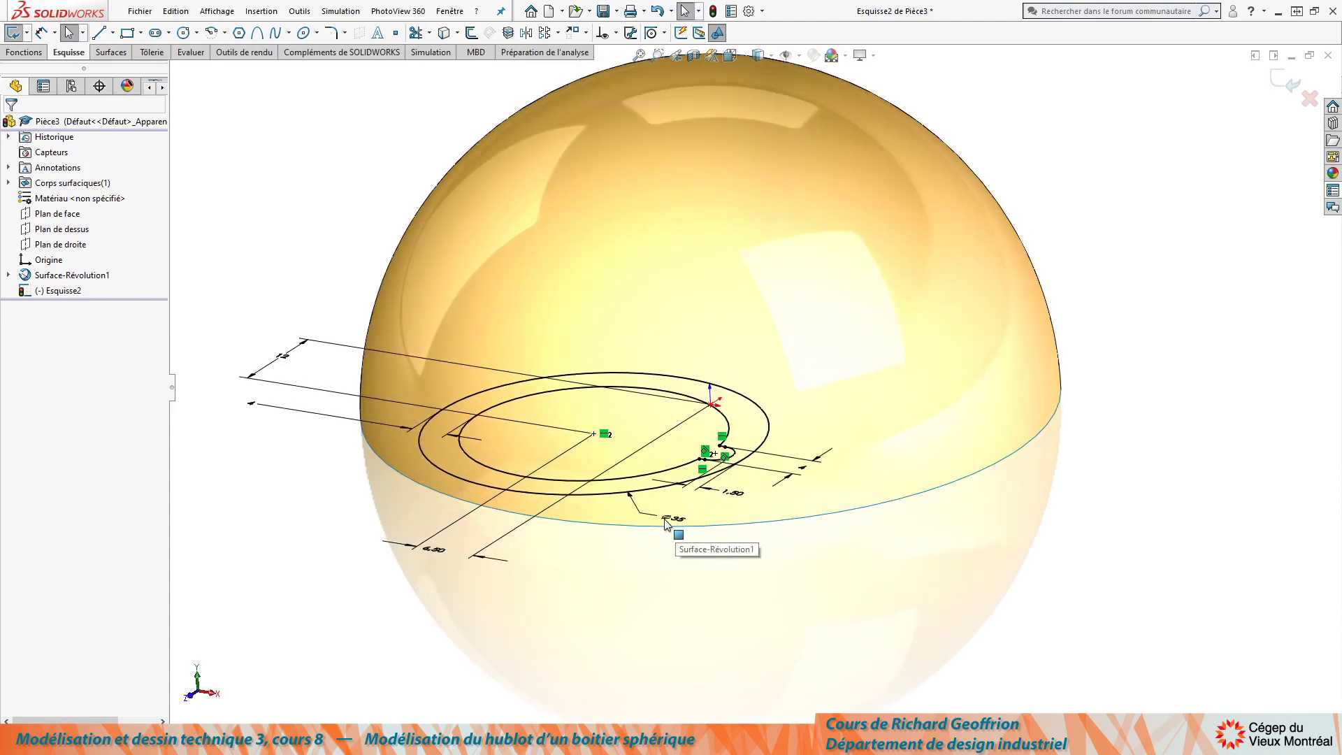
mouse_move(666, 523)
middle_down()
mouse_move(958, 233)
mouse_move(824, 240)
mouse_move(839, 254)
mouse_move(505, 303)
mouse_move(548, 366)
mouse_move(334, 390)
middle_up()
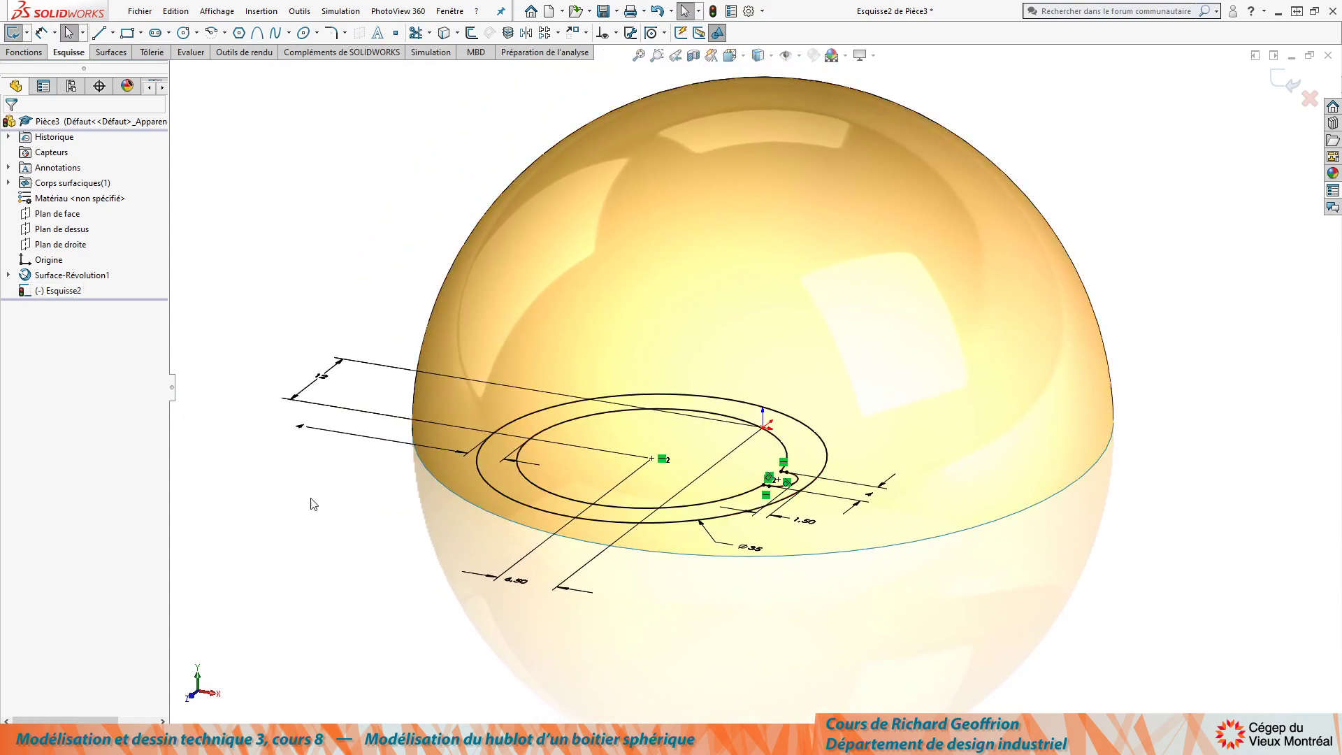
click(509, 496)
key(e)
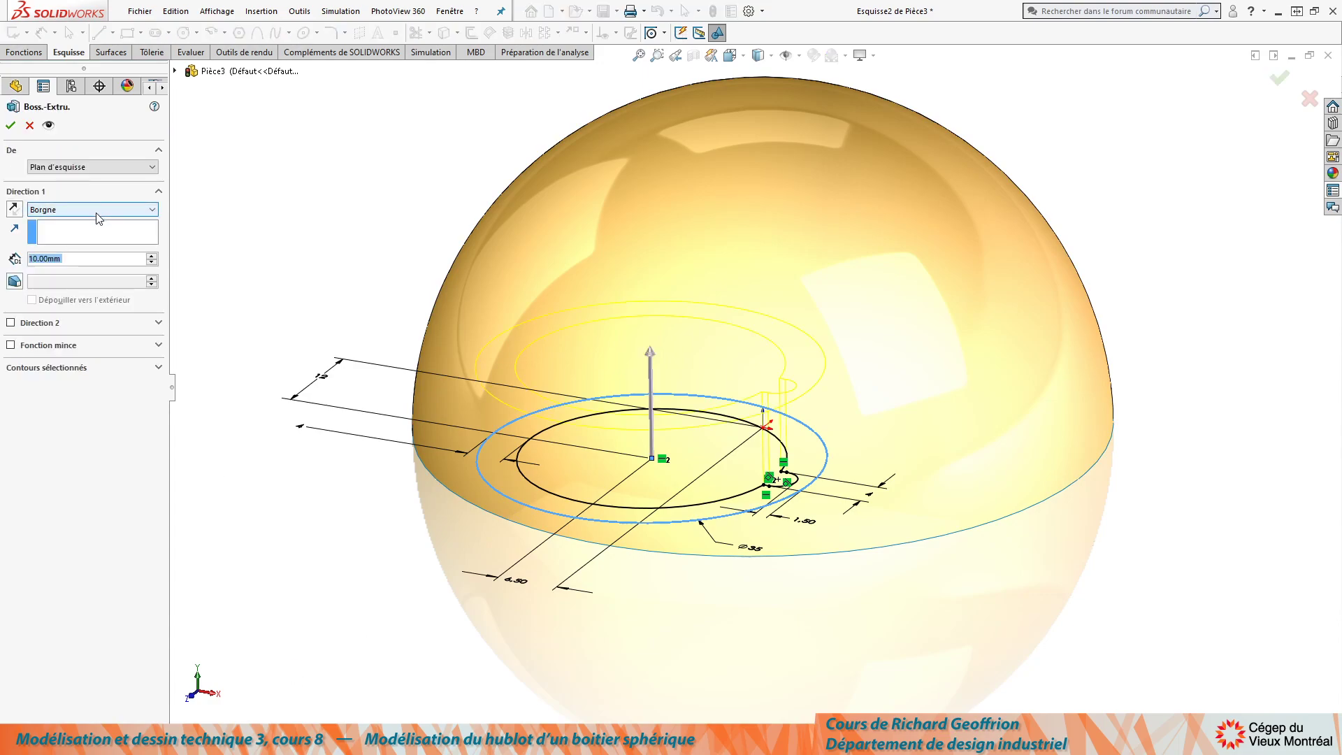
click(85, 366)
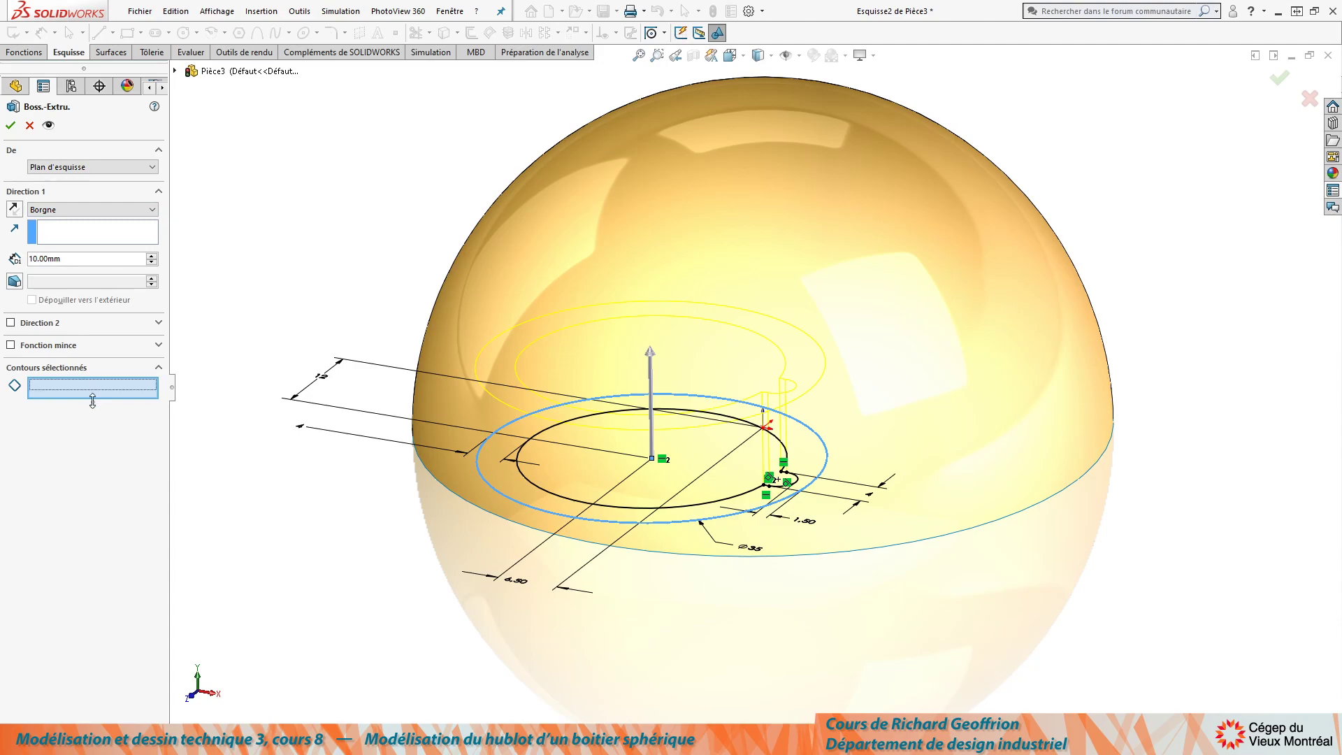
click(497, 492)
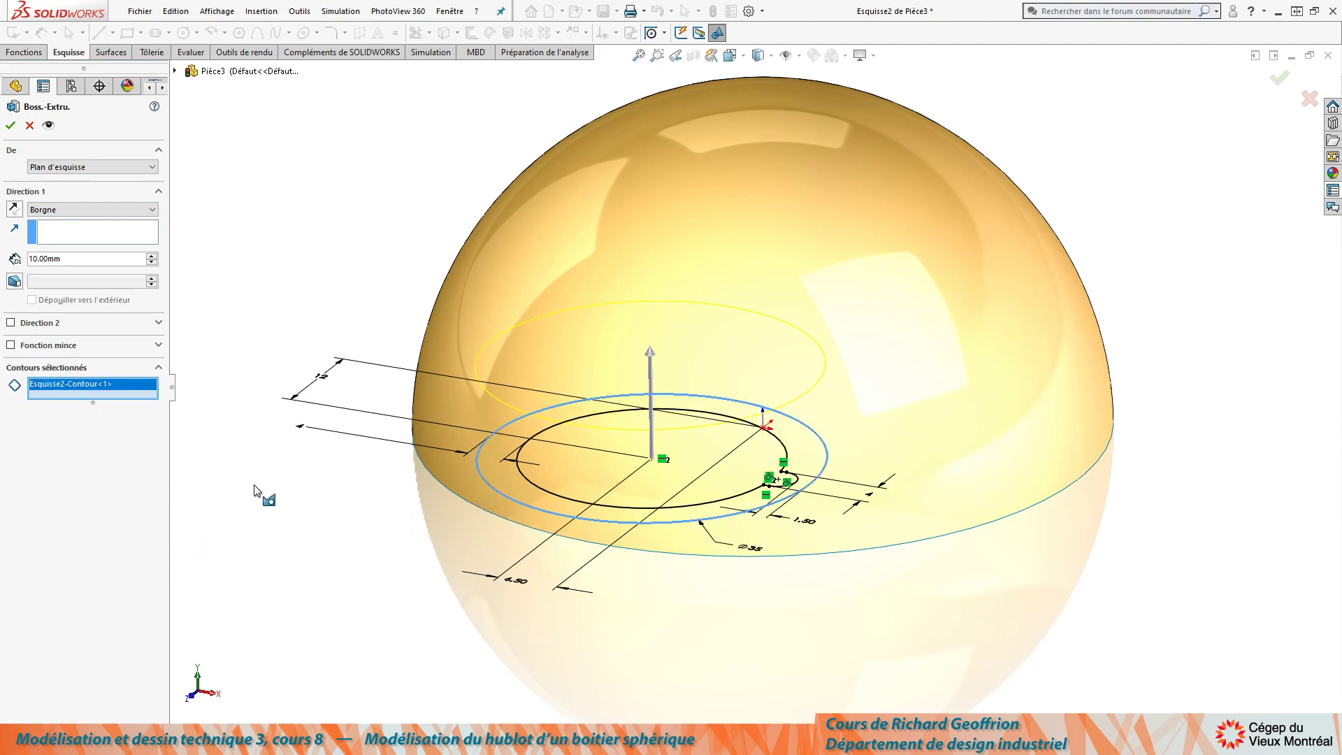
click(98, 210)
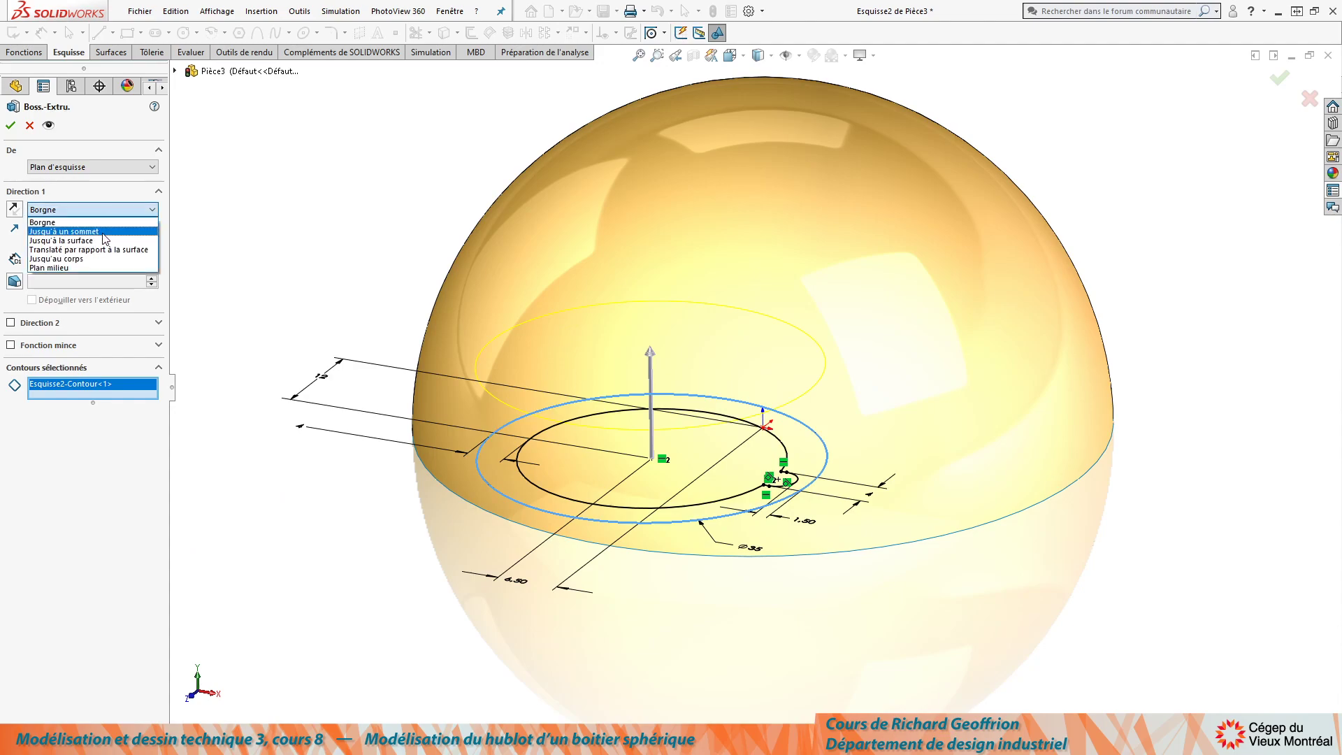
click(63, 240)
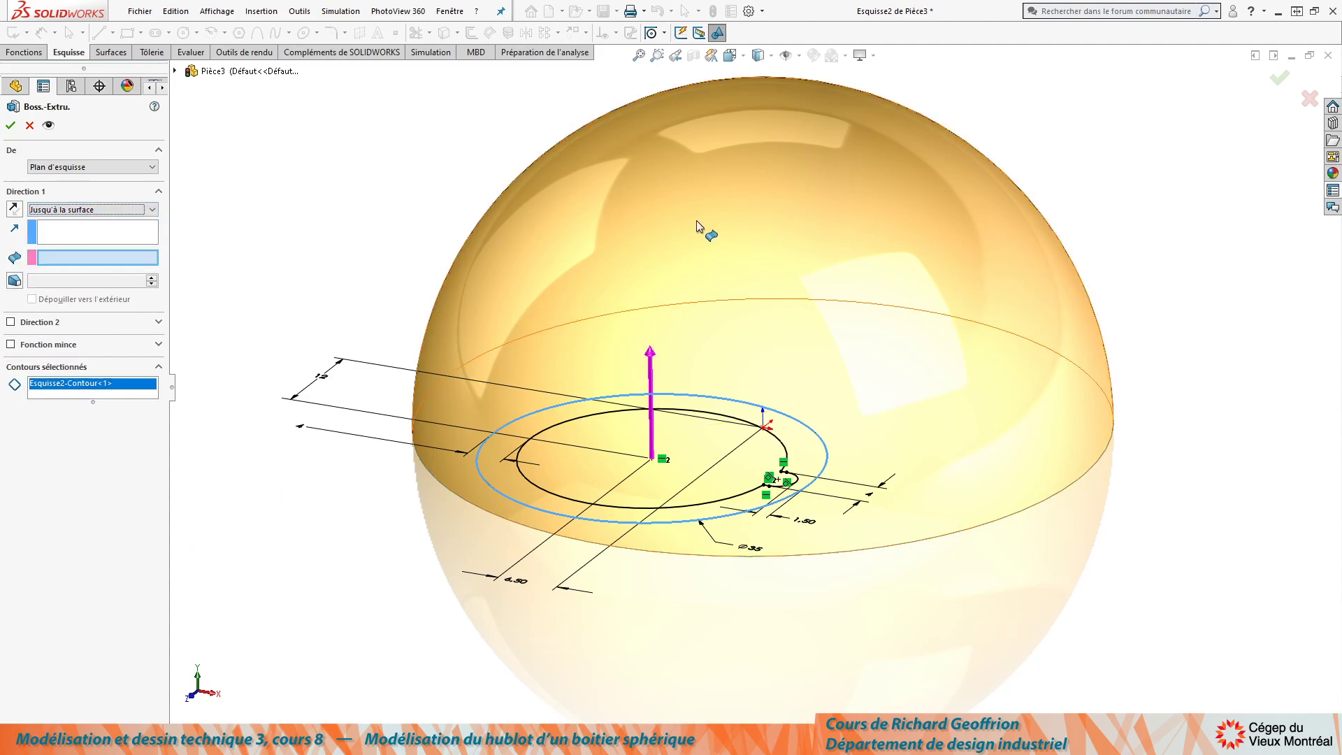
click(694, 221)
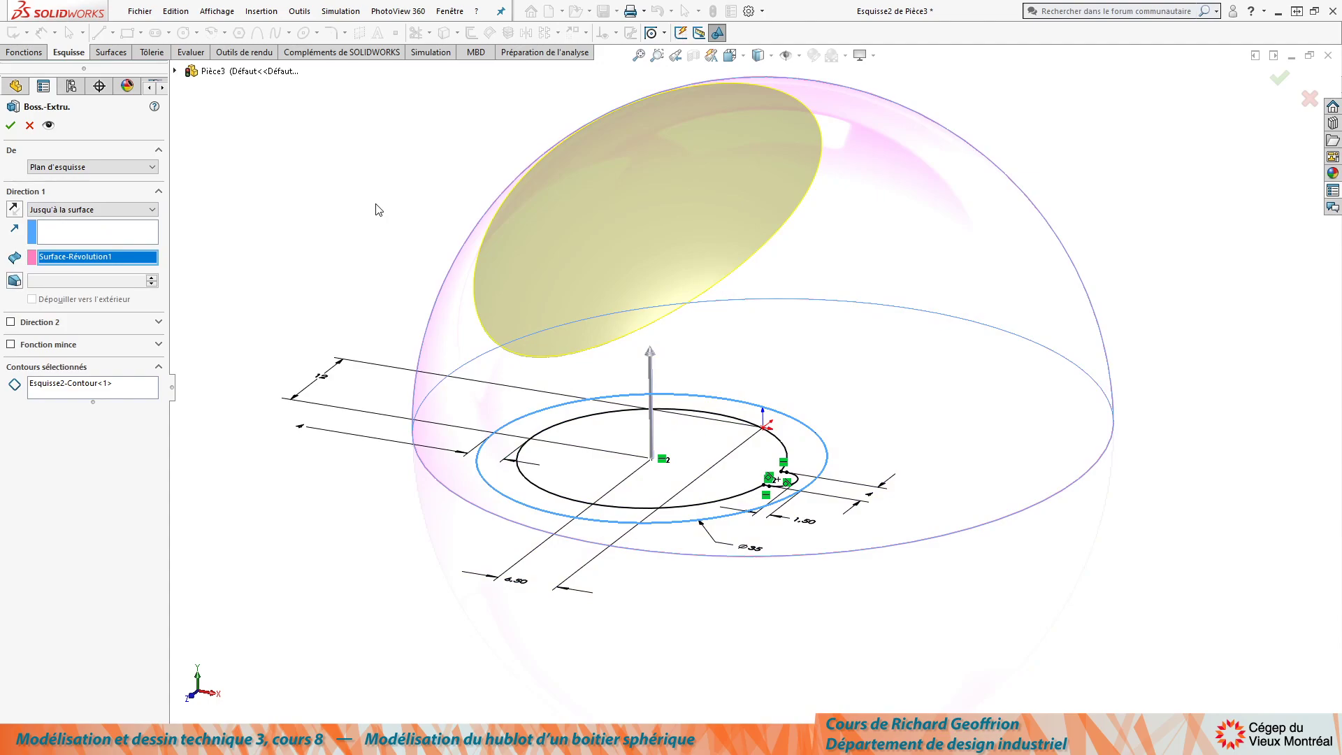
key(Return)
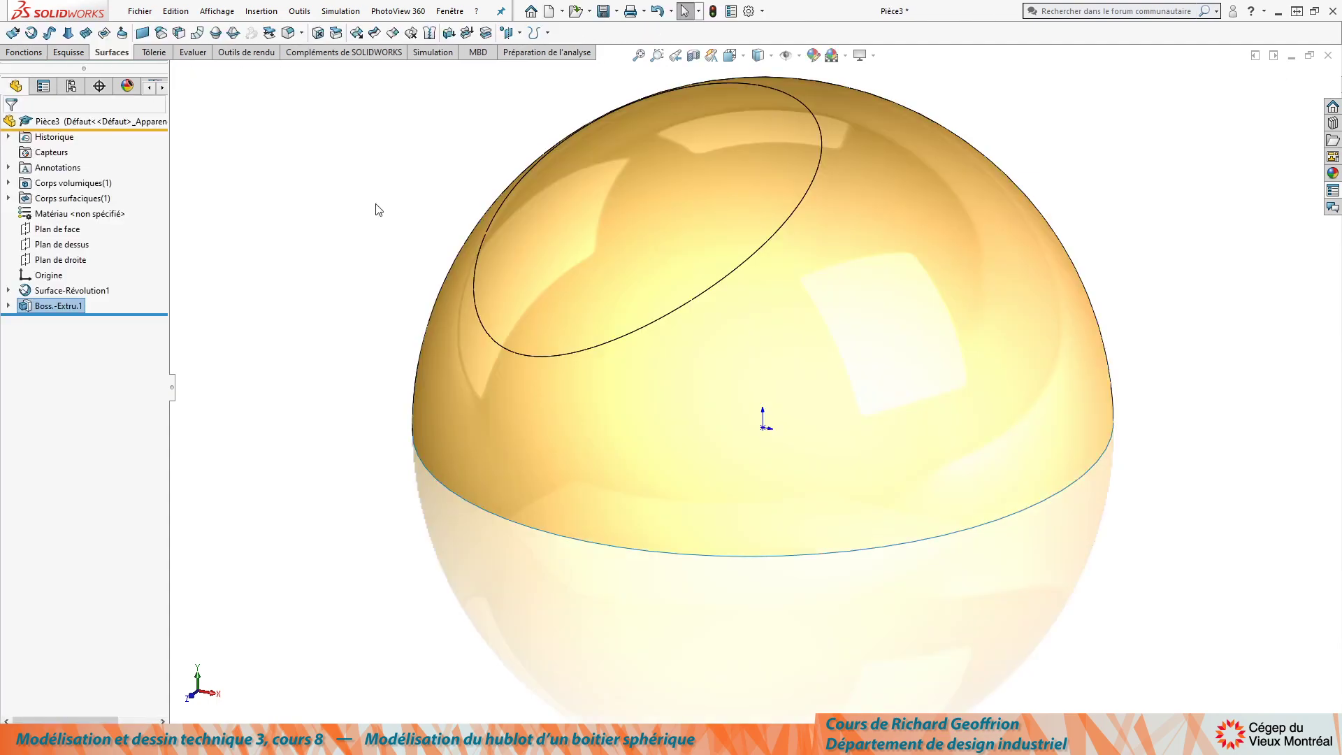
Make the Surface-Révolution1 feature transparent so the extruded cylinder inside can be seen.
middle_drag(620, 358, 961, 473)
middle_drag(840, 379, 894, 333)
click(745, 260)
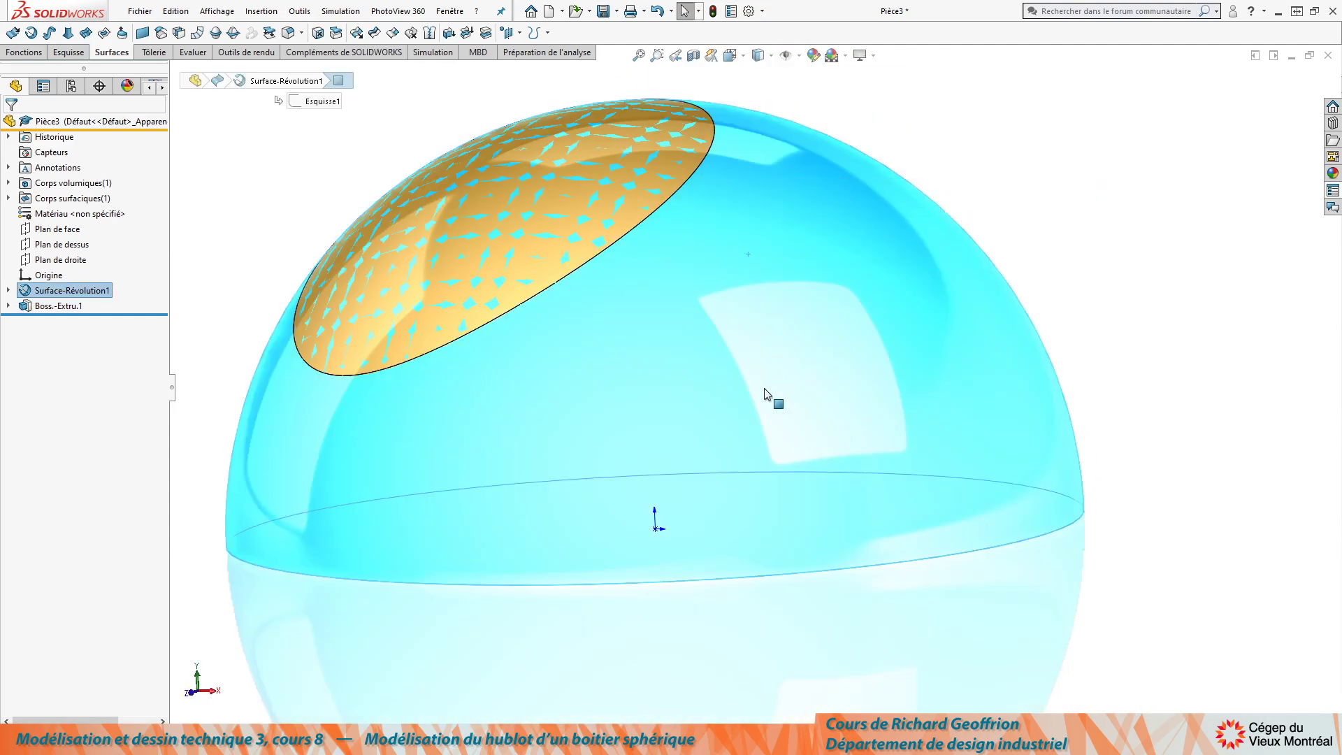
scroll(707, 294, up, 3)
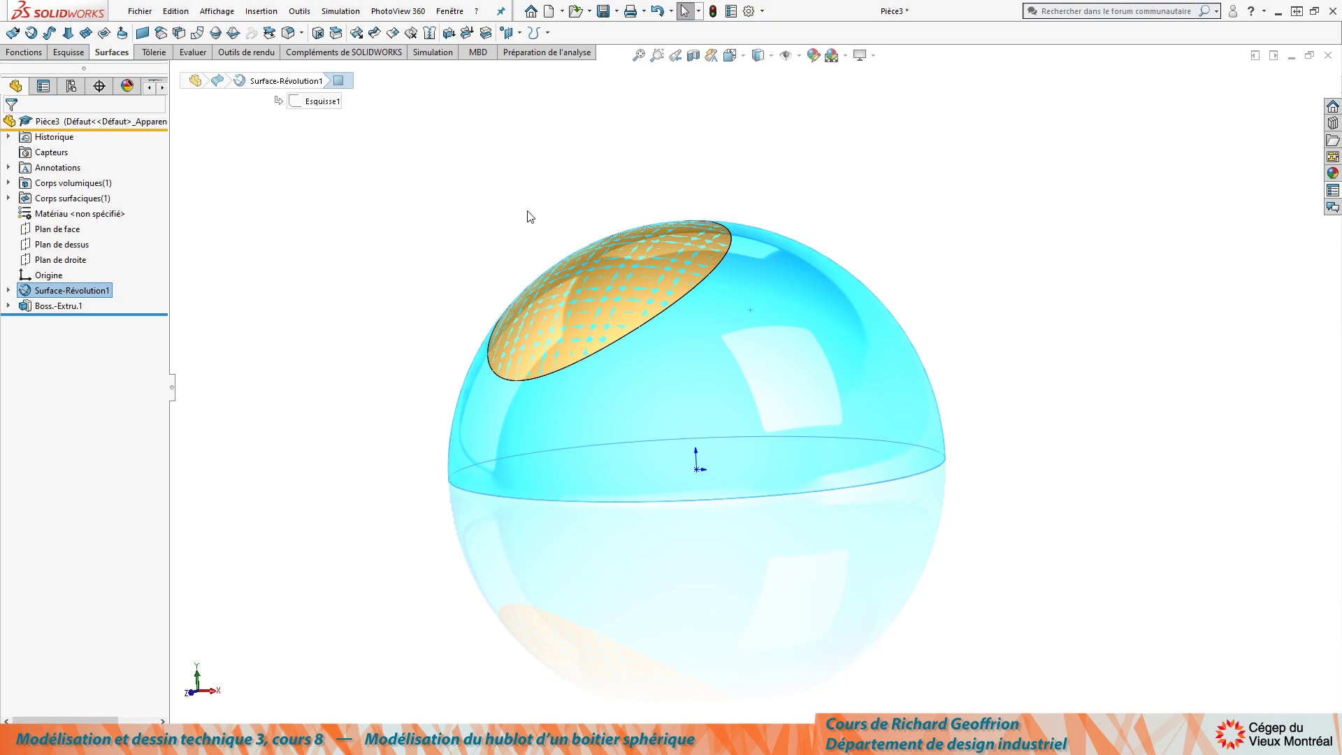
click(1013, 245)
click(778, 279)
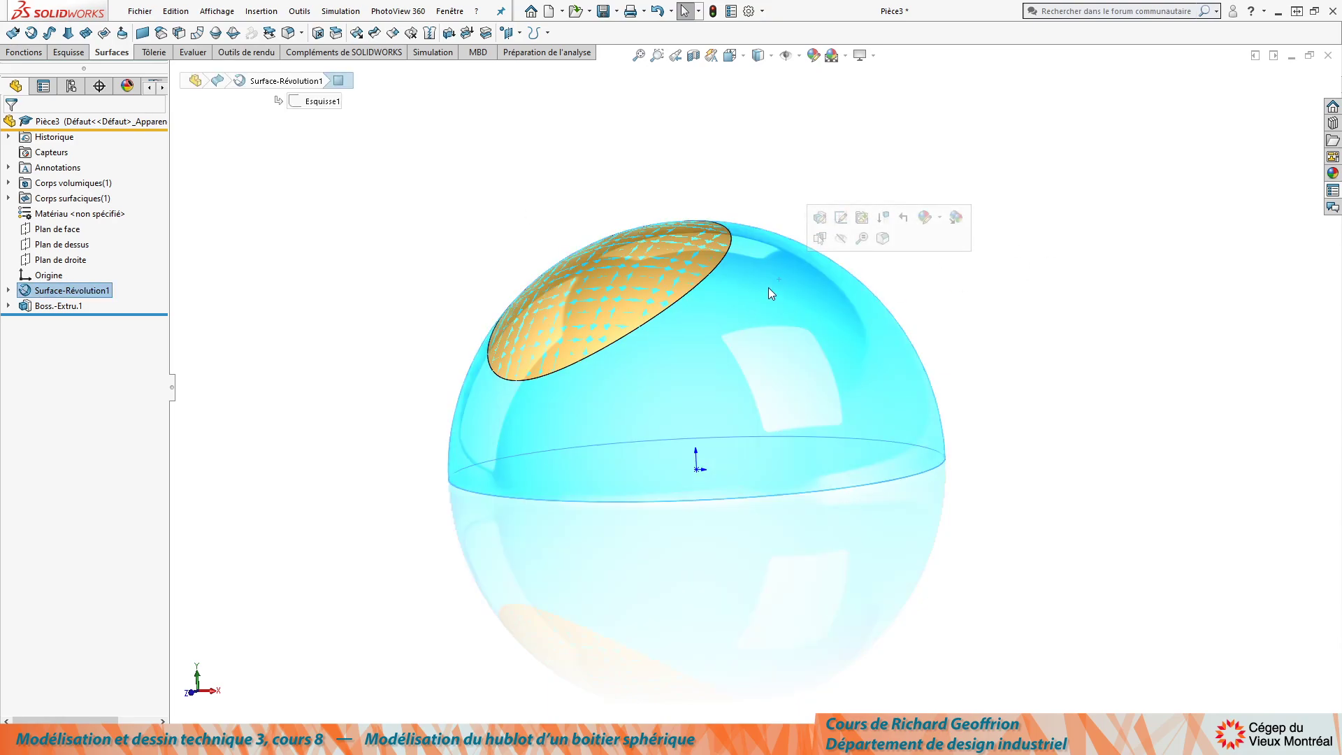
click(31, 294)
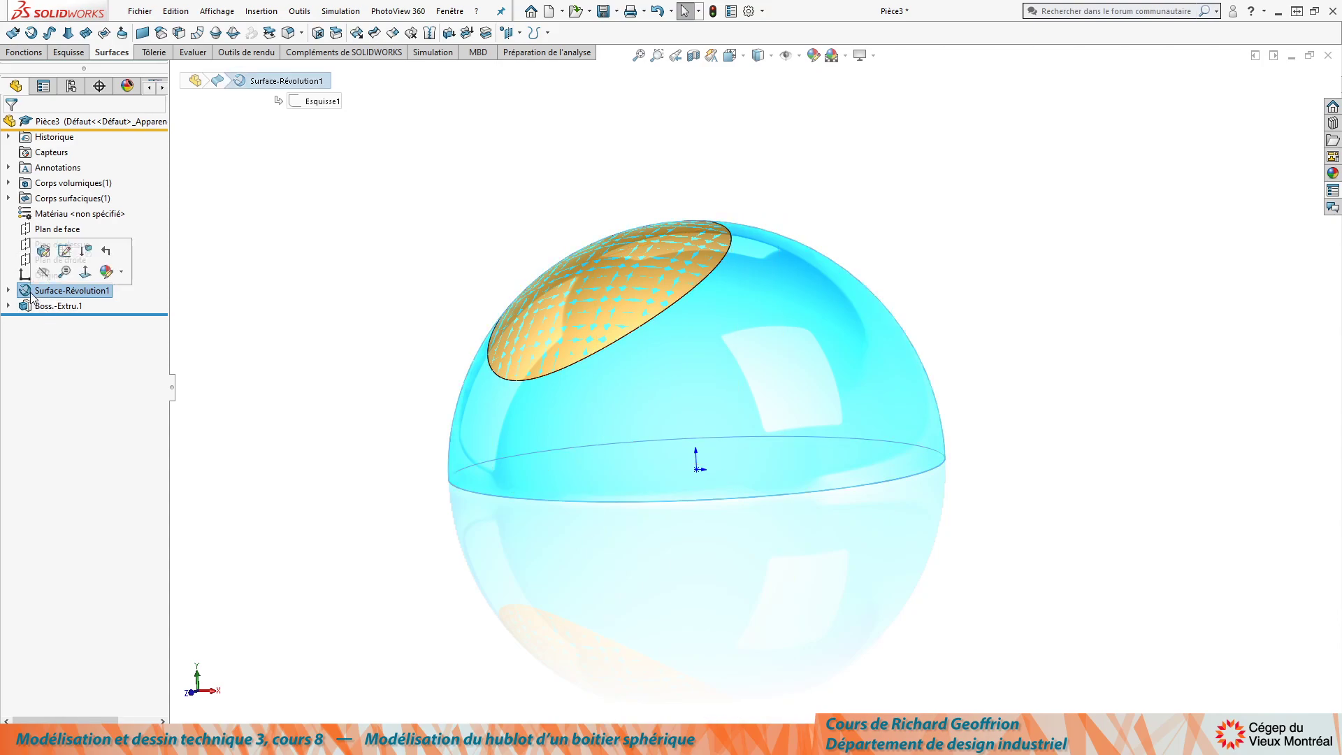
right_click(32, 292)
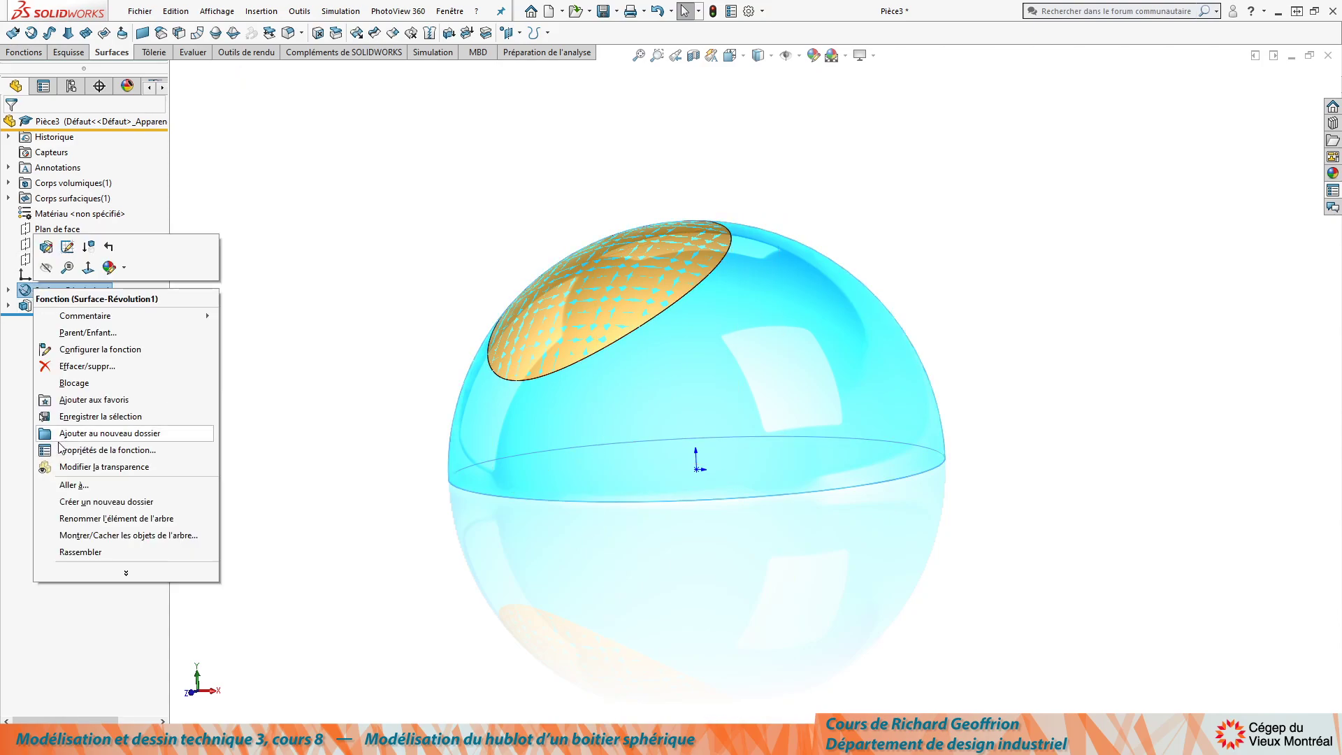
click(74, 467)
click(391, 246)
middle_drag(371, 287, 344, 319)
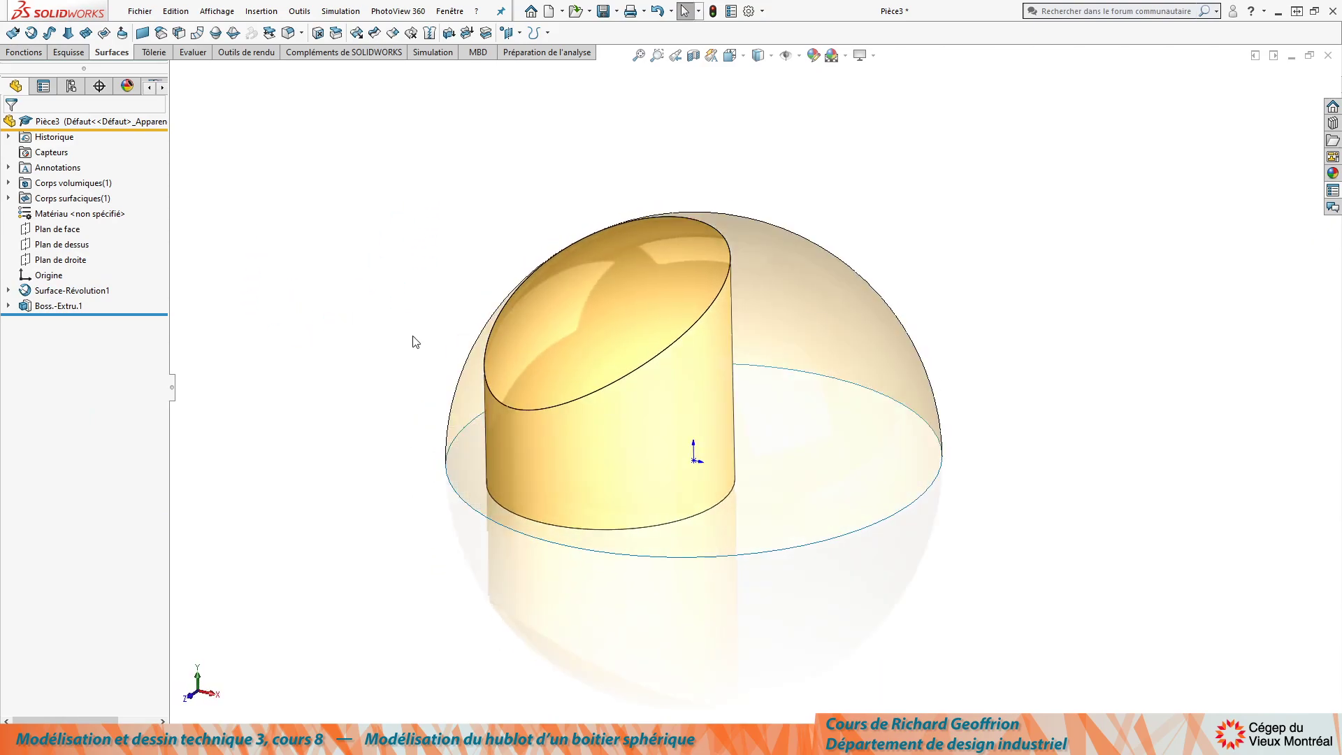
Offset the revolved spherical surface inward by 1 mm.
scroll(800, 405, down, 3)
click(743, 296)
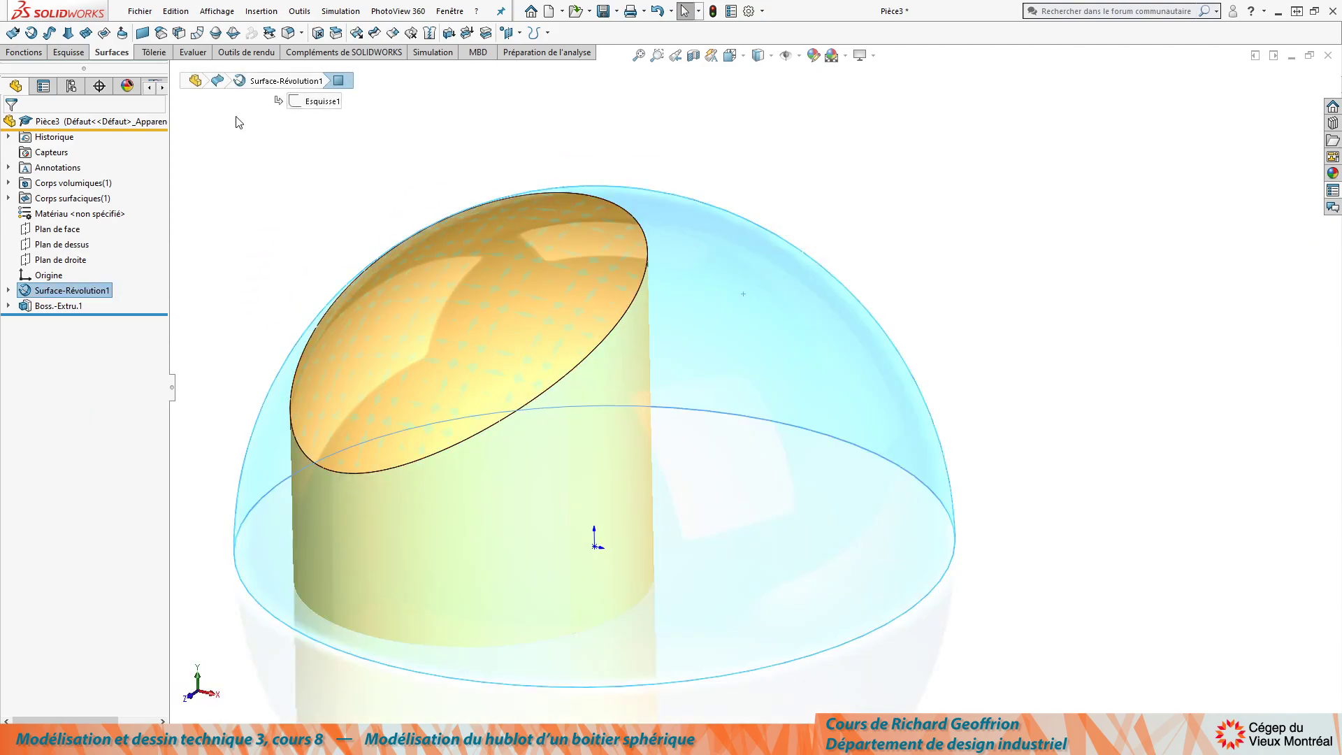
click(160, 33)
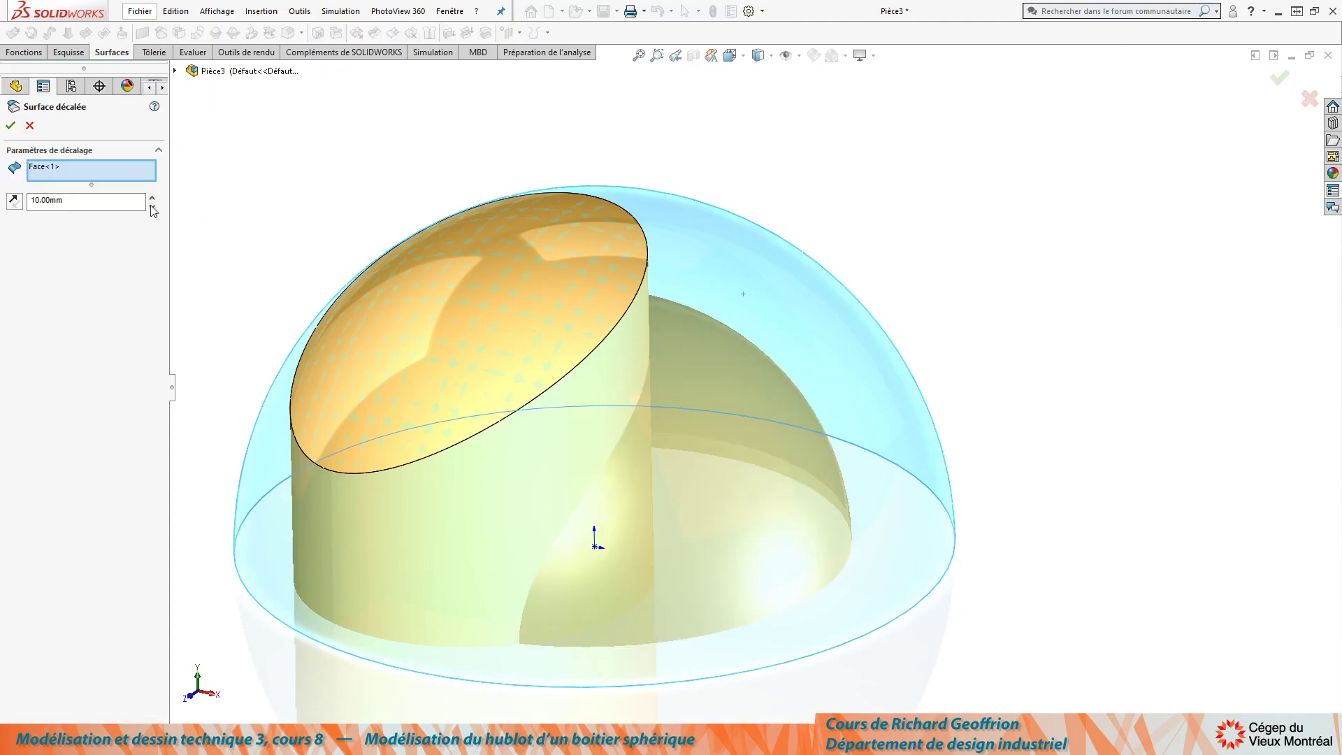
double_click(46, 200)
text(1)
key(Return)
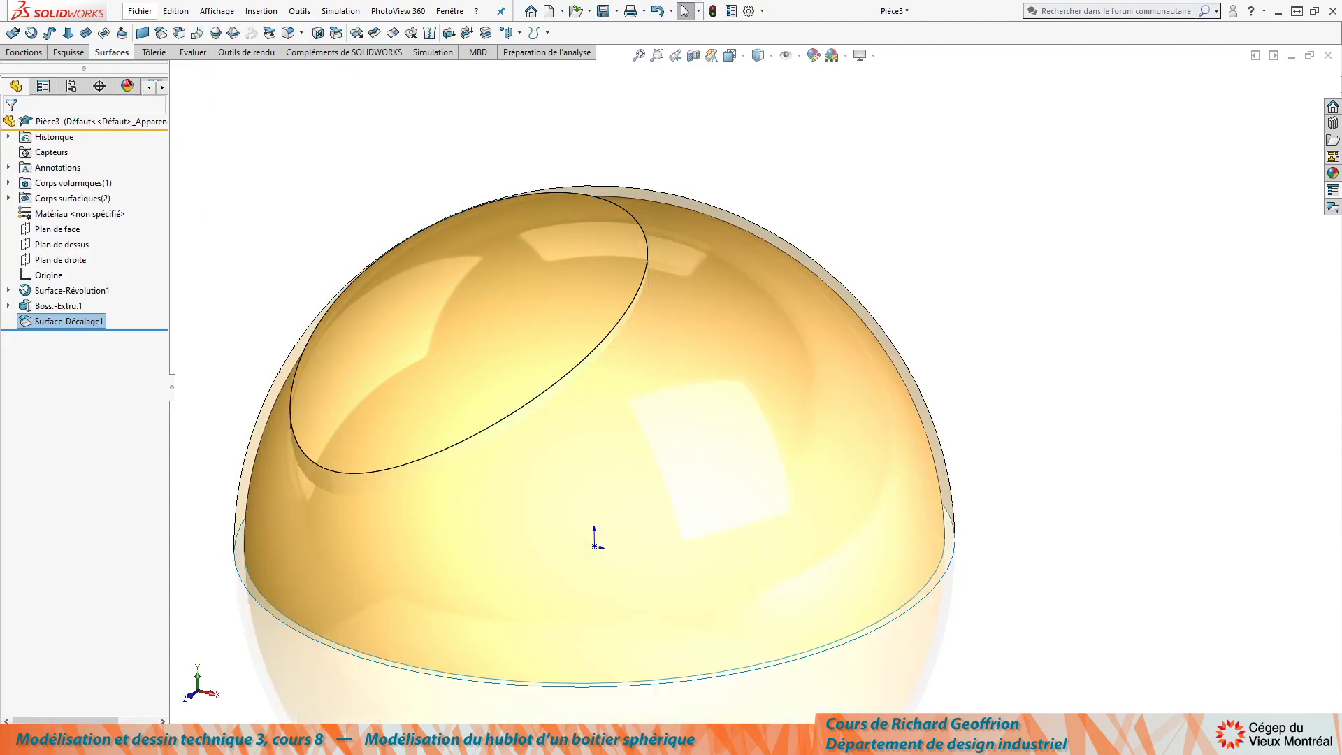
Cut the extruded cylinder with the offset surface, removing the material on its inner side.
middle_drag(413, 440, 446, 381)
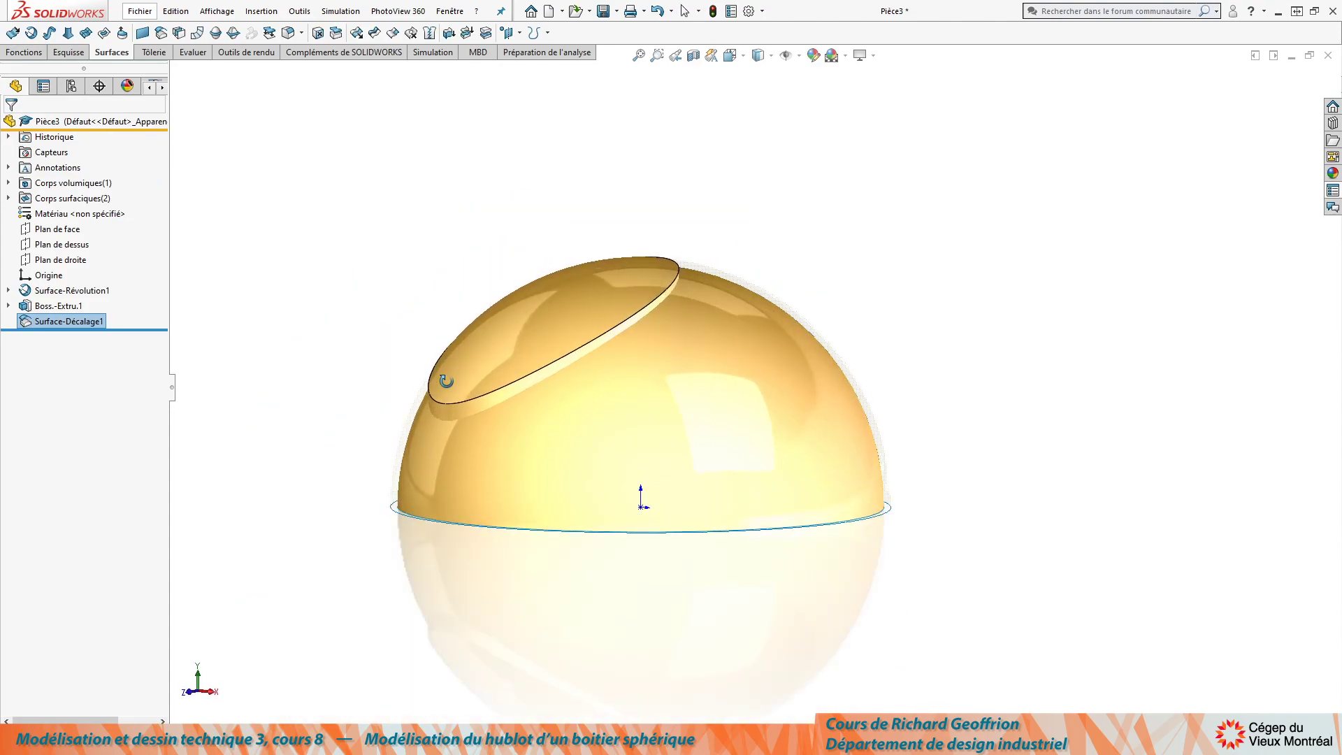
click(702, 368)
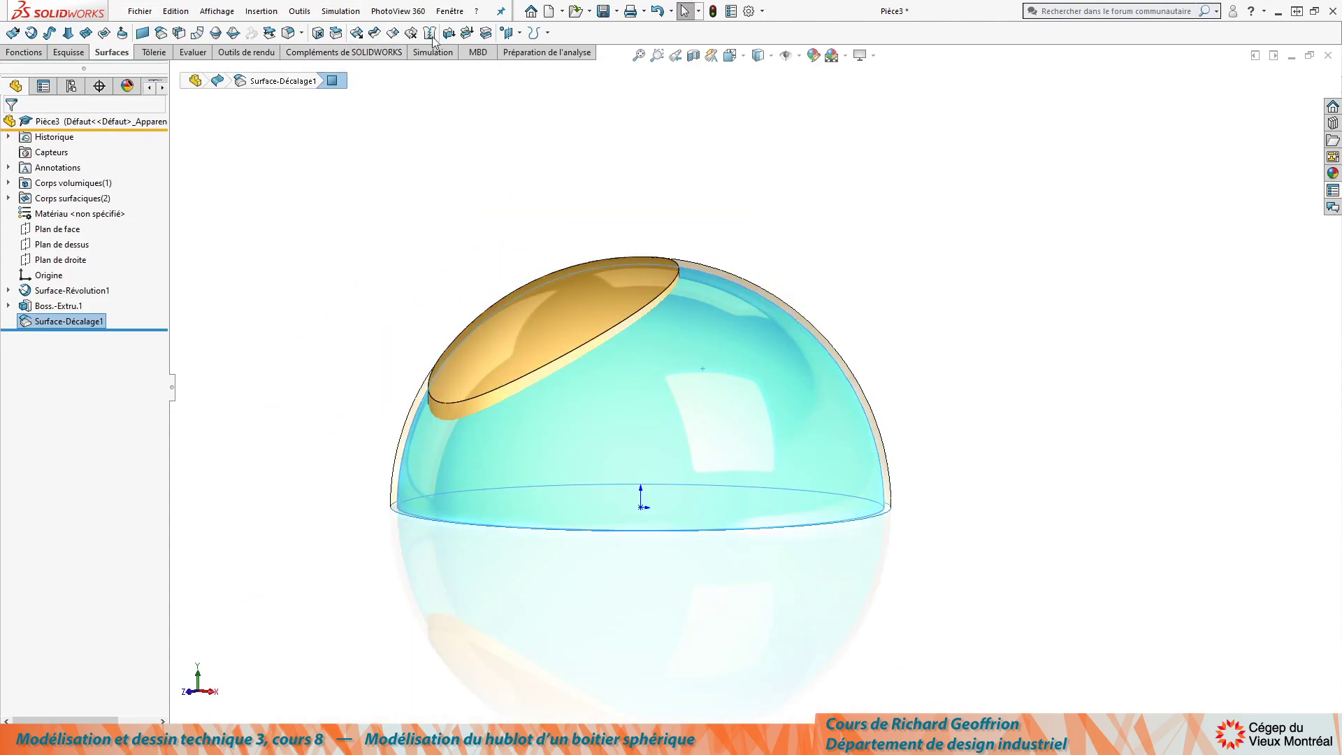
click(487, 33)
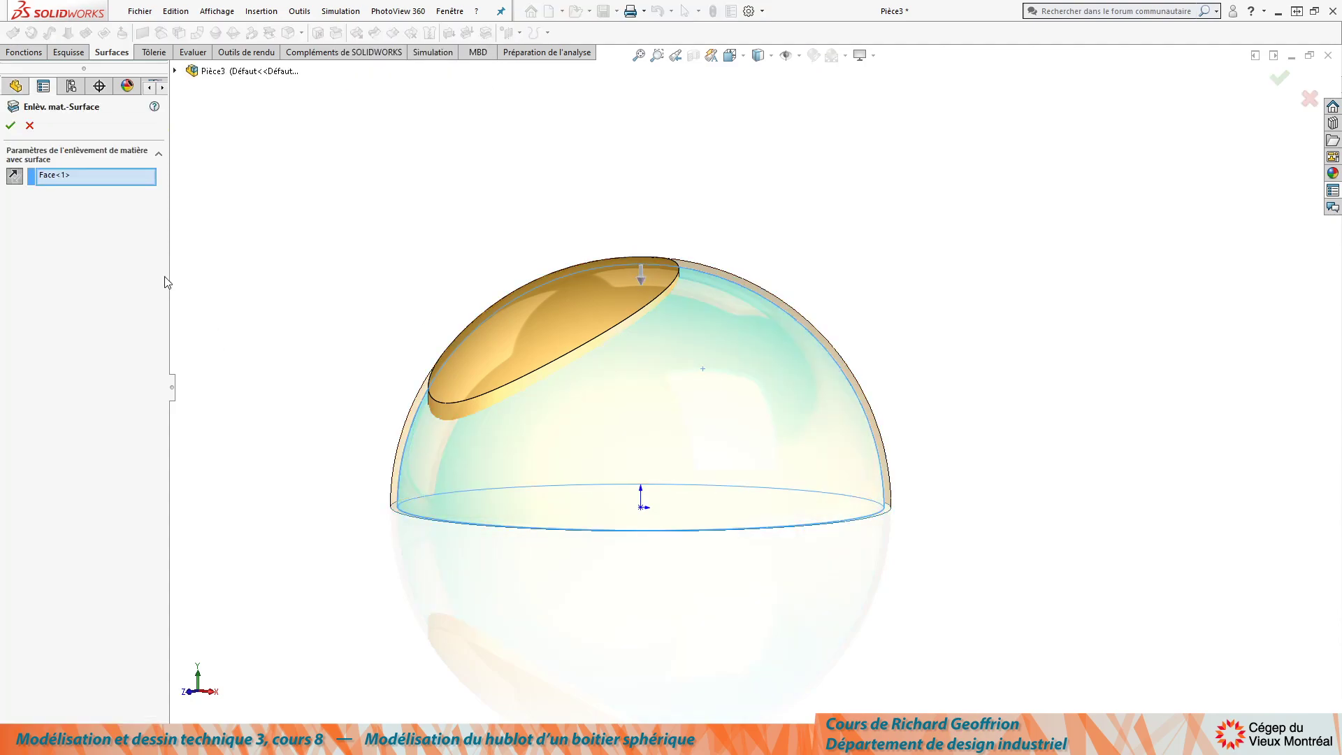
click(9, 125)
Hide the offset surface so the thin curved porthole disc shows under the transparent dome.
middle_drag(300, 374, 321, 401)
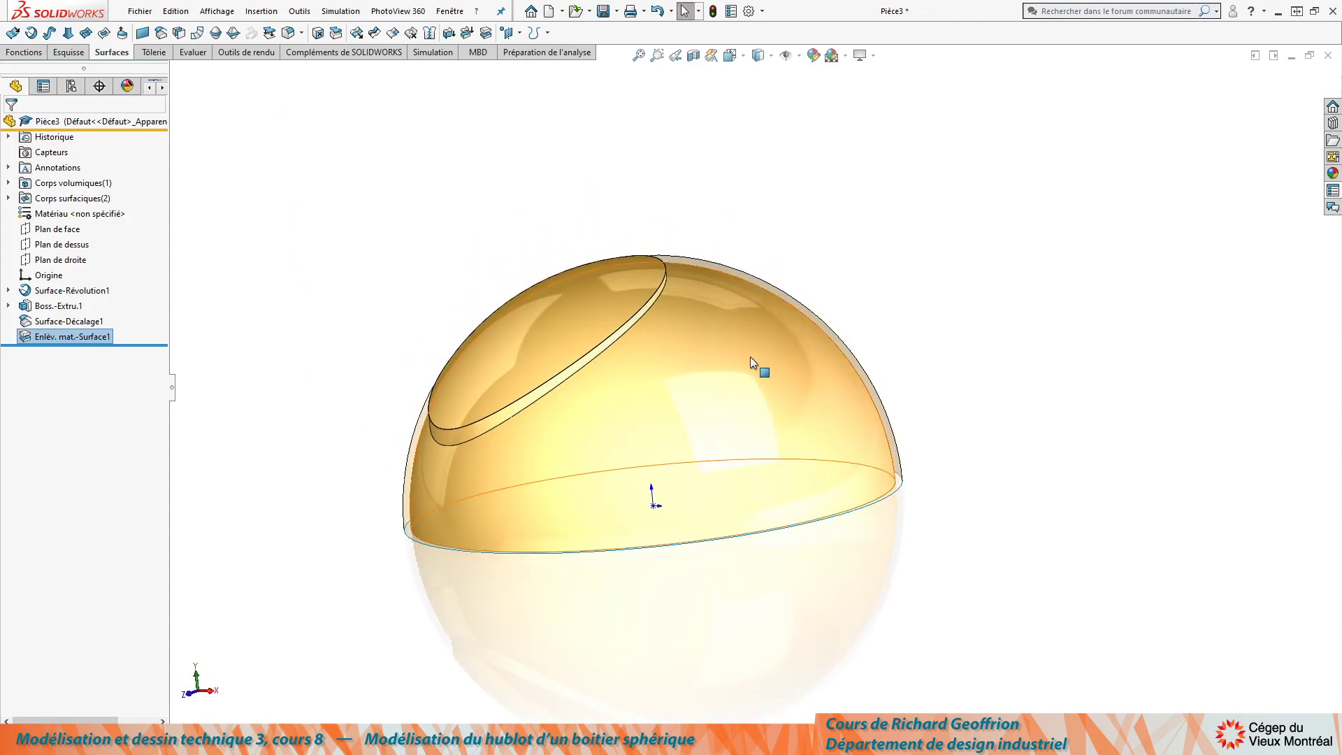
click(811, 334)
click(811, 315)
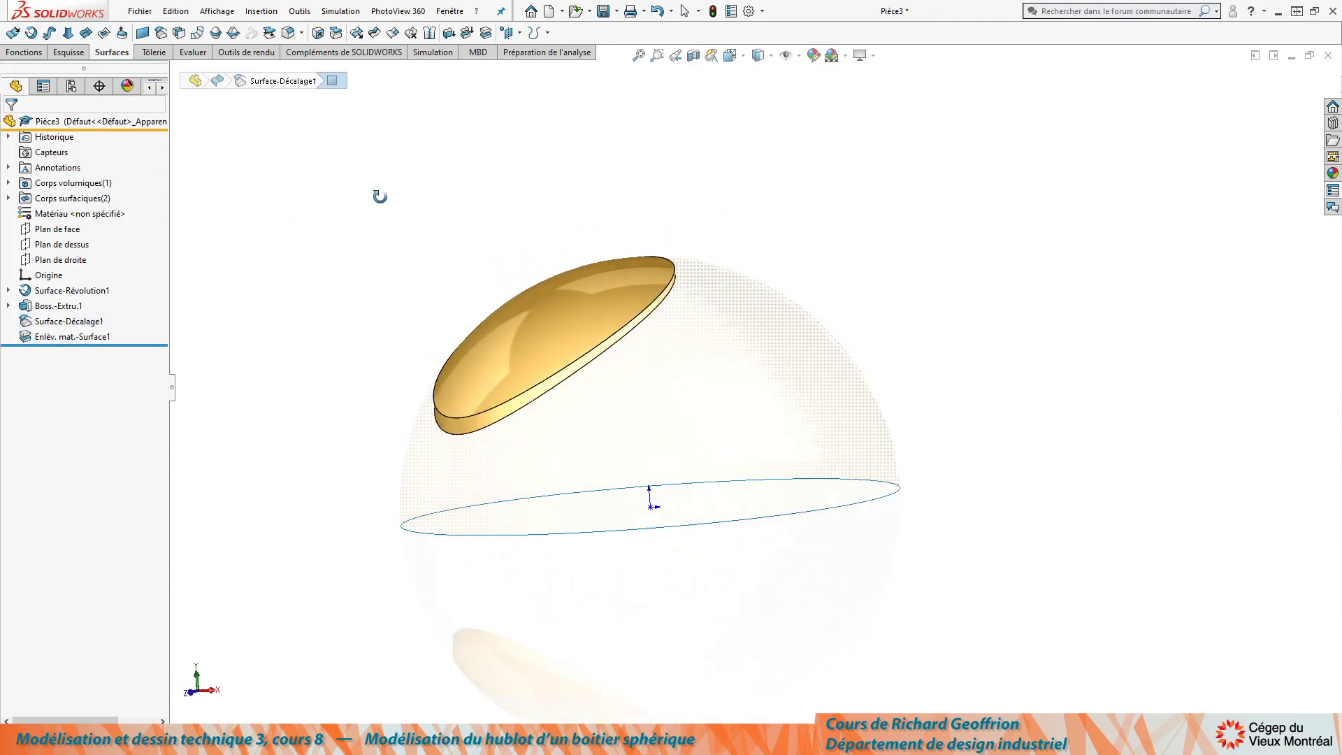
middle_drag(383, 244, 338, 245)
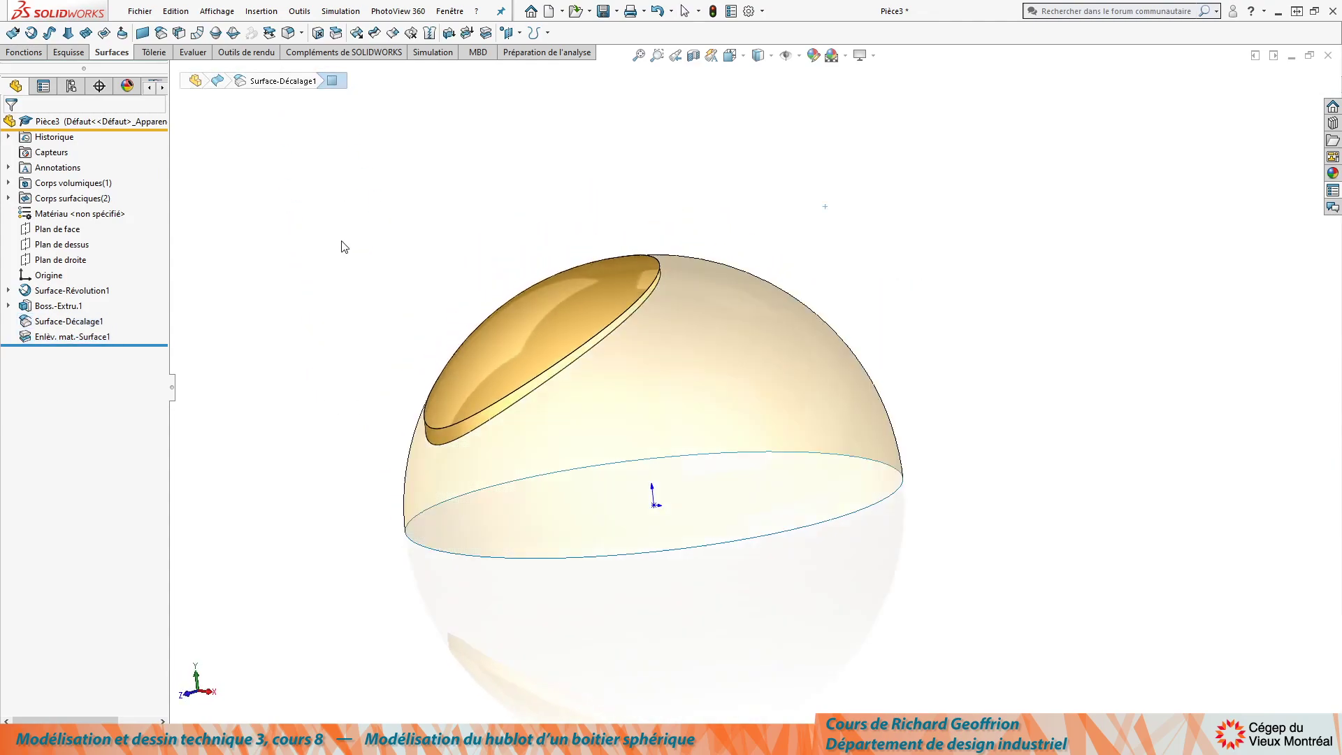
Show the sketch Esquisse2 of the Boss.-Extru.1 feature so its ring and notch contours can be used again.
click(9, 305)
click(68, 320)
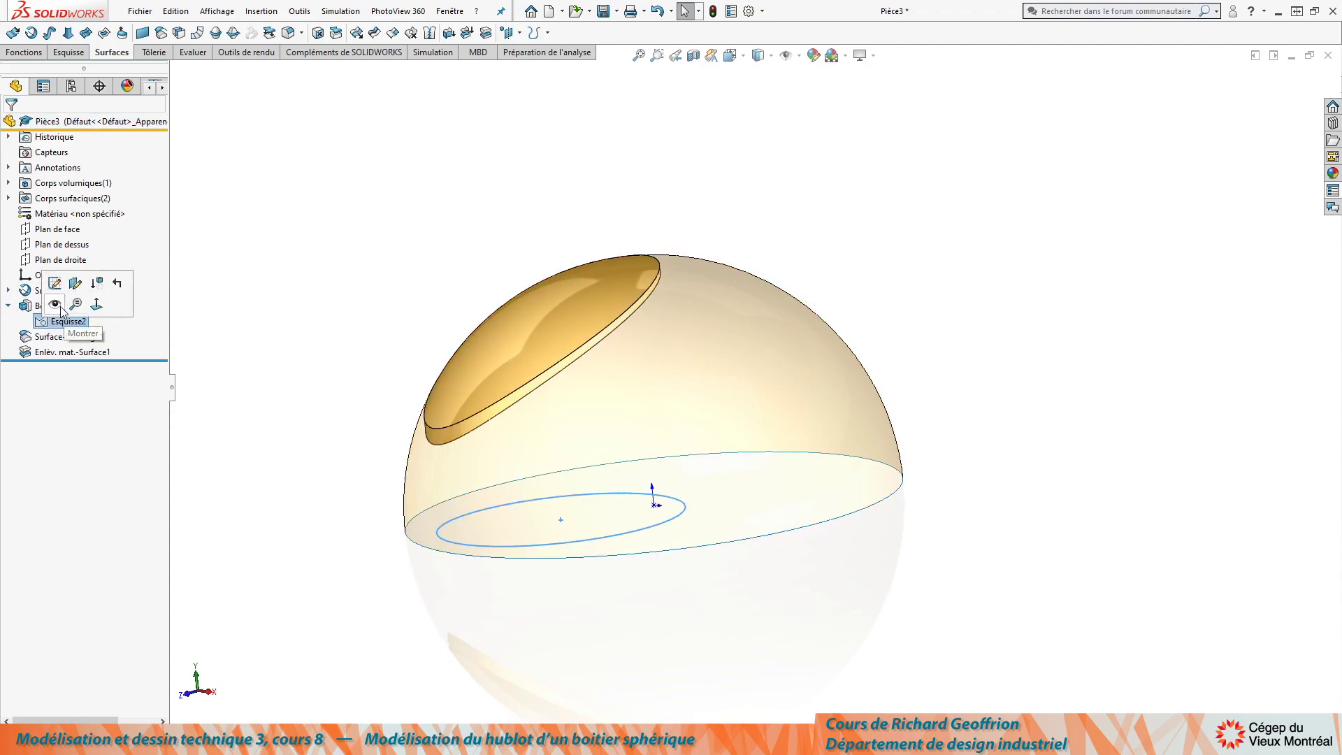
click(59, 307)
middle_drag(209, 332, 713, 547)
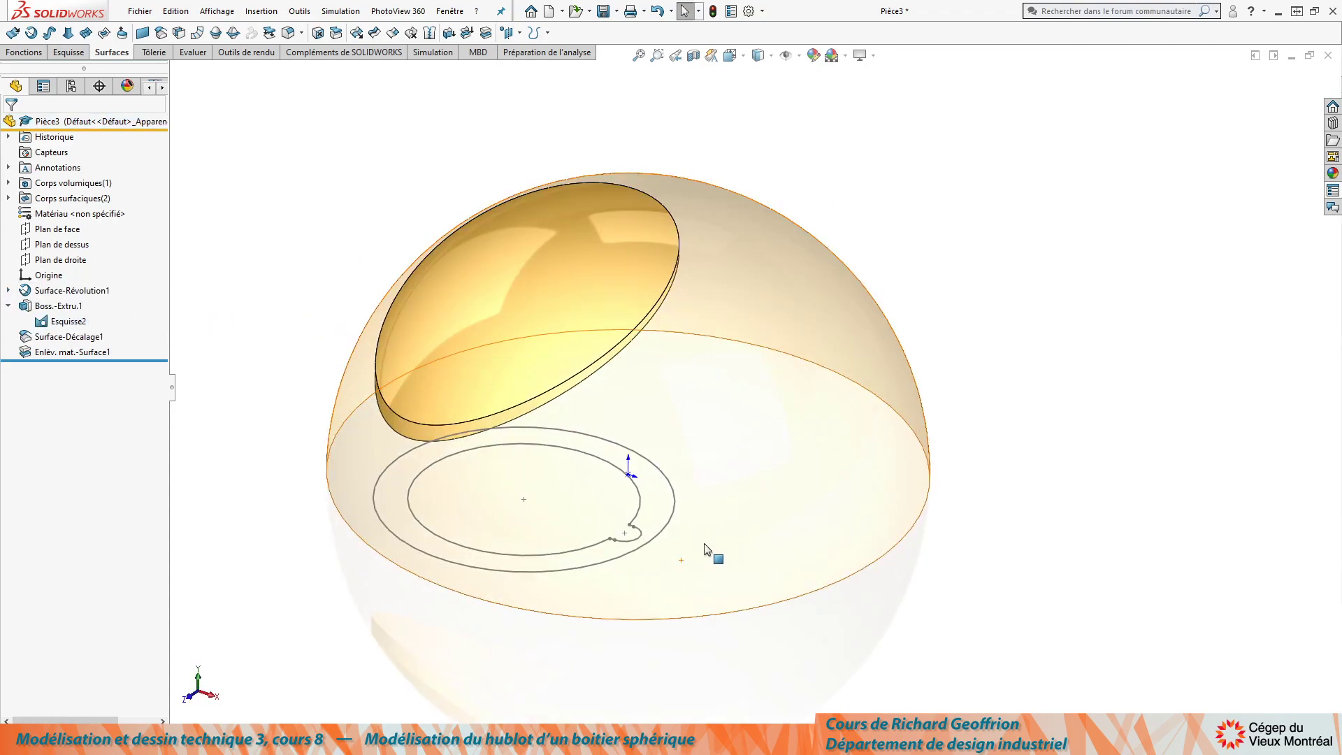
Extrude the inner notched contour of Esquisse2 up to the next surface (Jusqu'à la prochaine surface), merged with the porthole disc.
scroll(406, 538, down, 3)
click(405, 539)
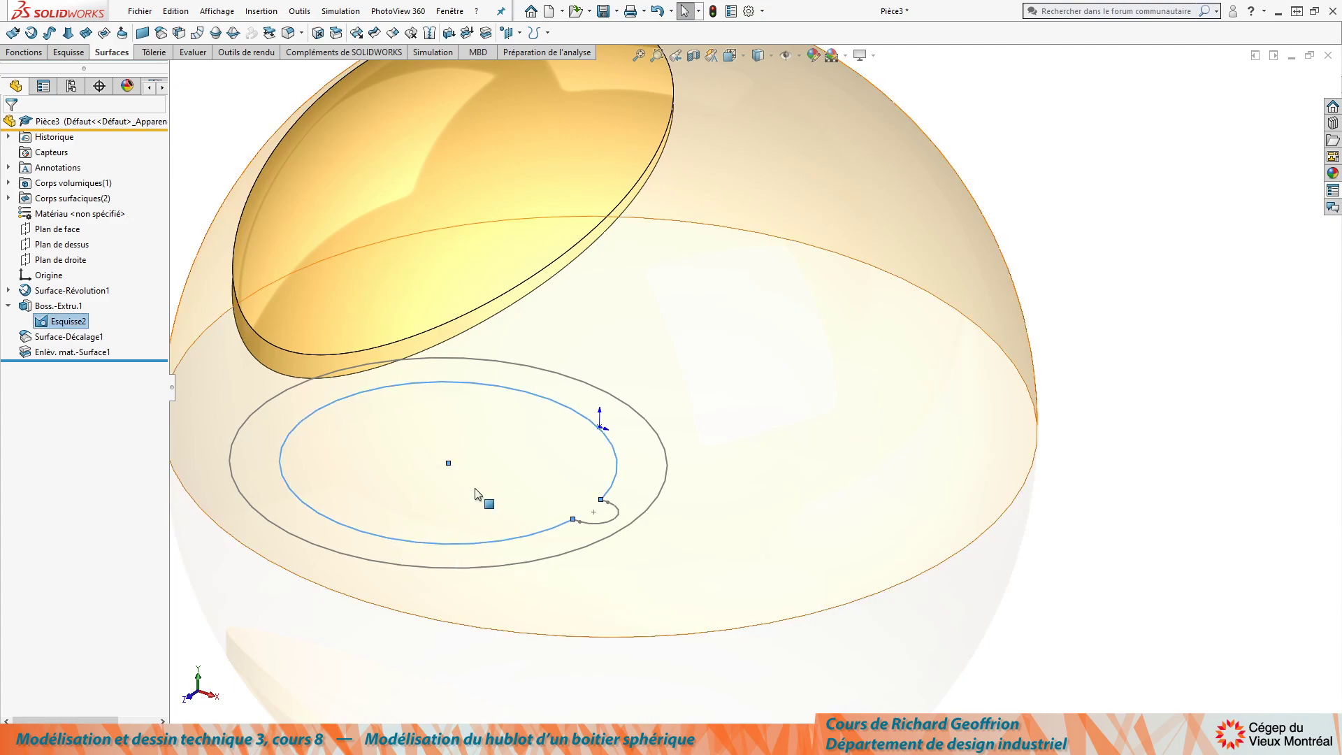
middle_drag(473, 475, 435, 440)
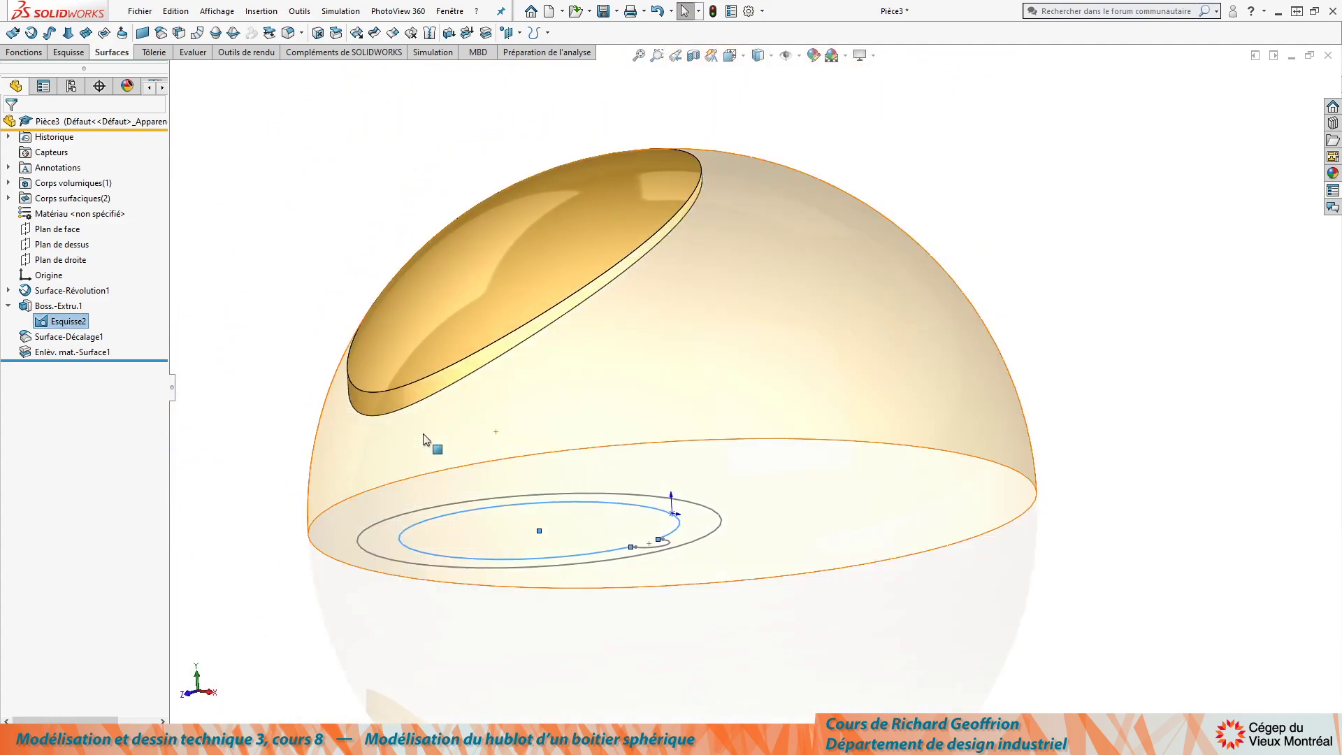
click(386, 438)
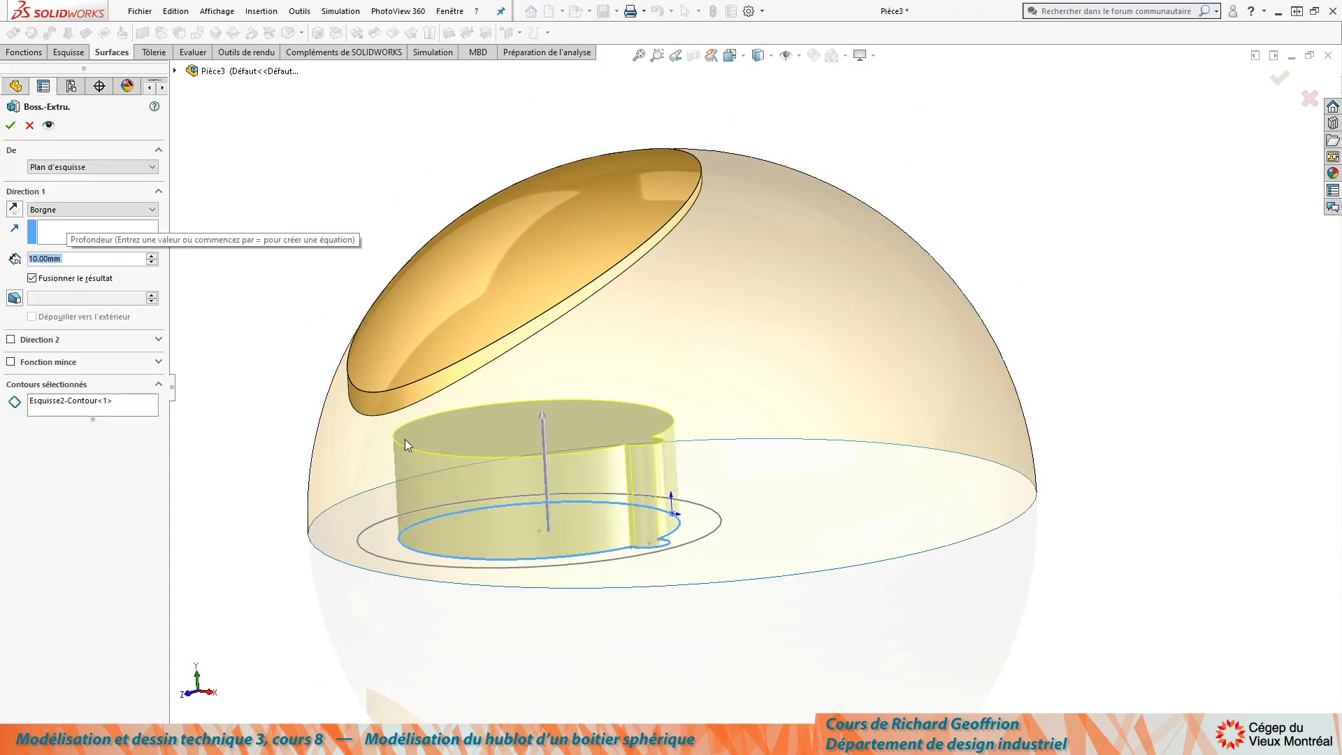
click(151, 208)
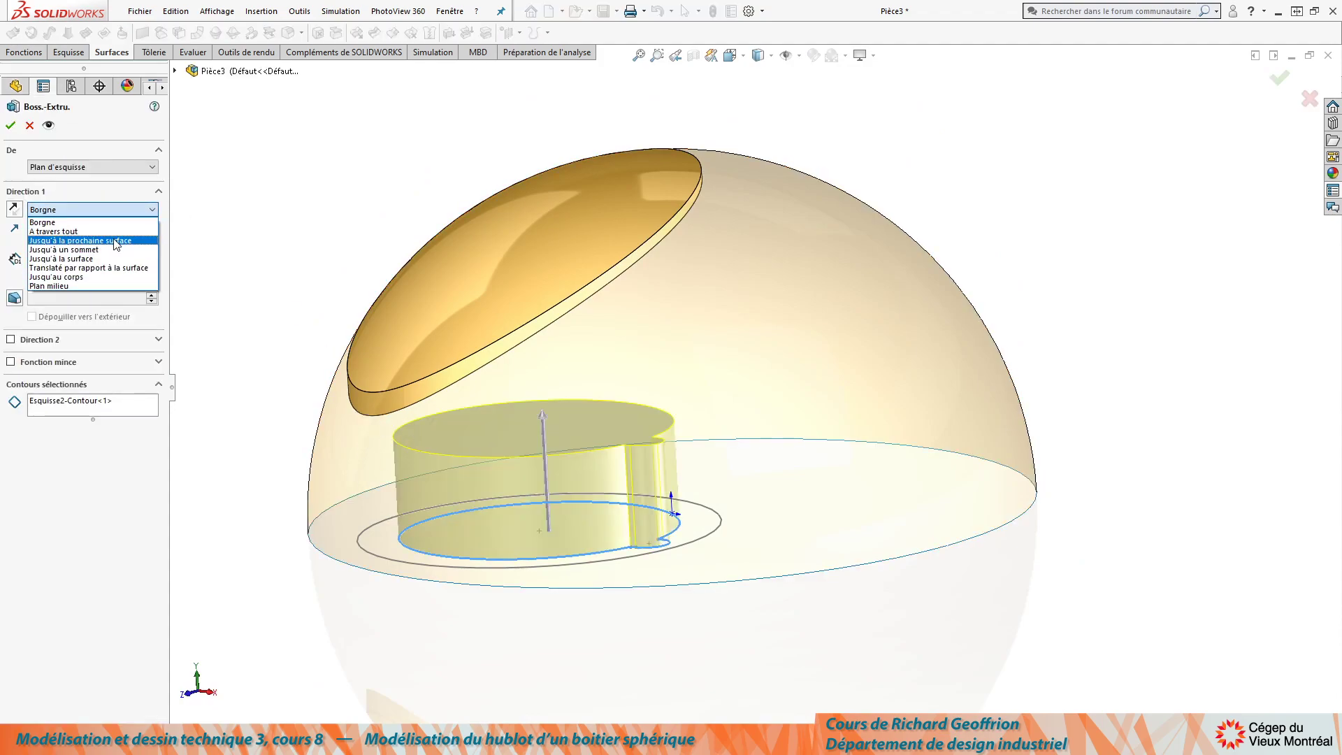
click(116, 243)
key(Return)
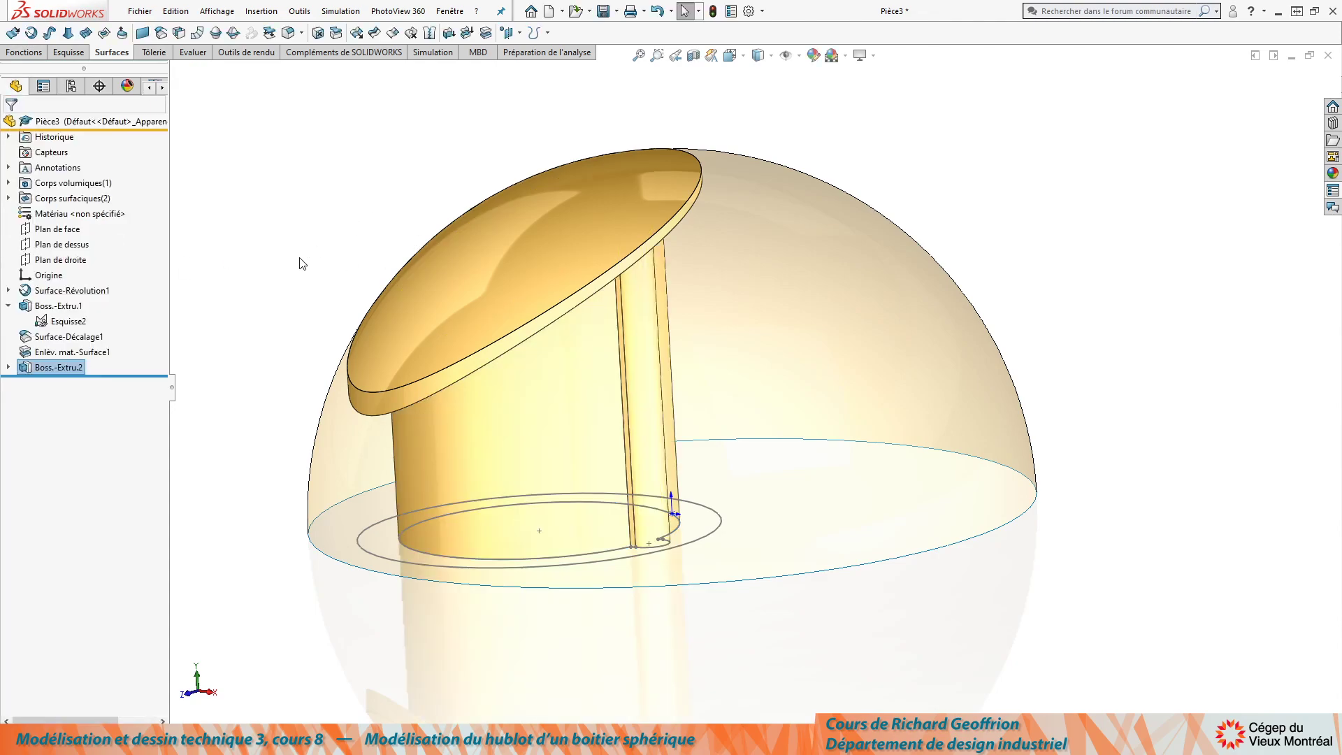
click(811, 243)
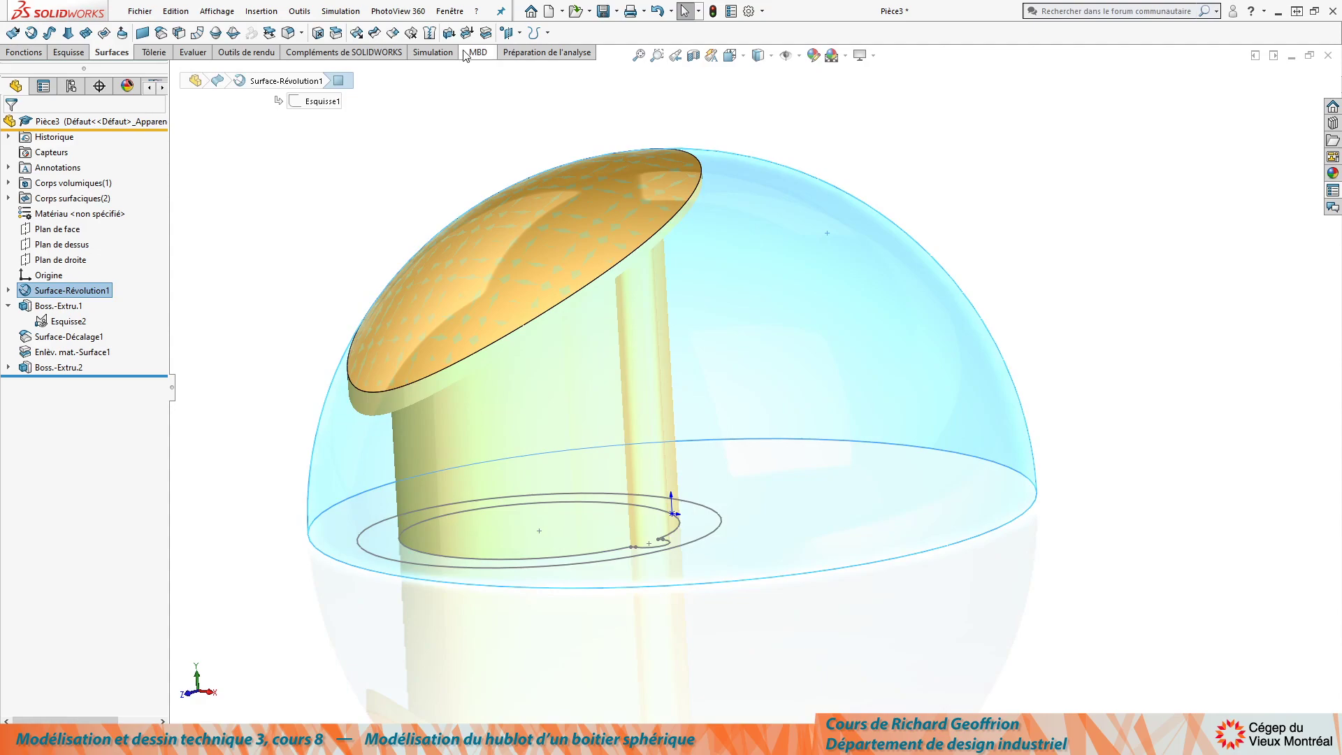
click(486, 35)
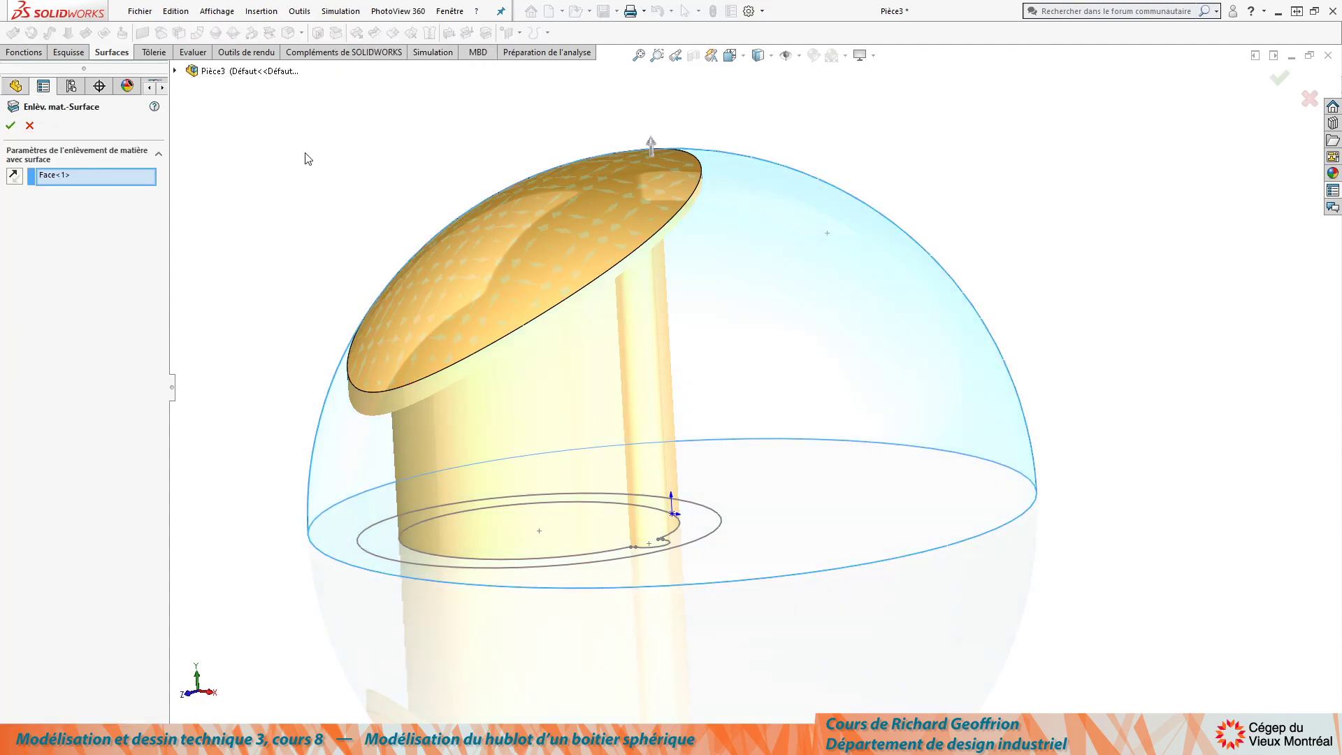
click(29, 126)
Create a second, deeper inward offset of the revolved spherical surface.
click(802, 227)
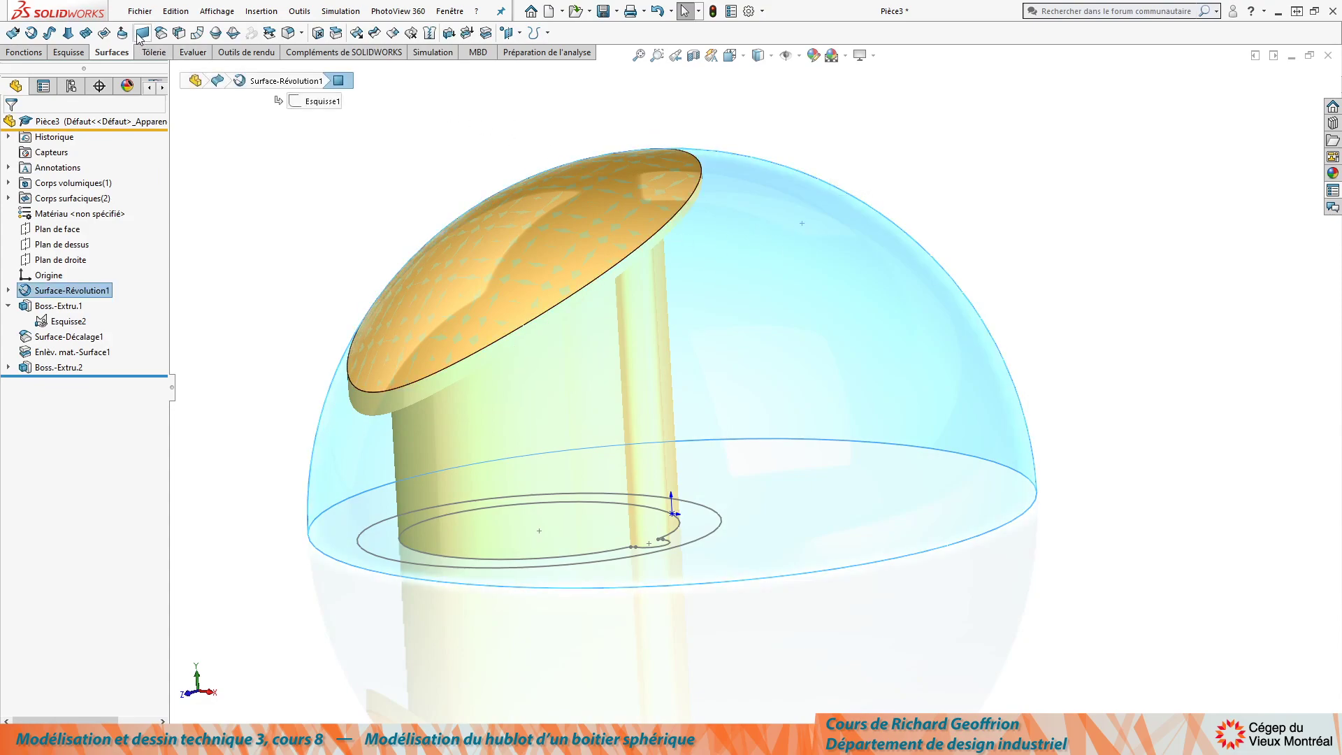
click(160, 35)
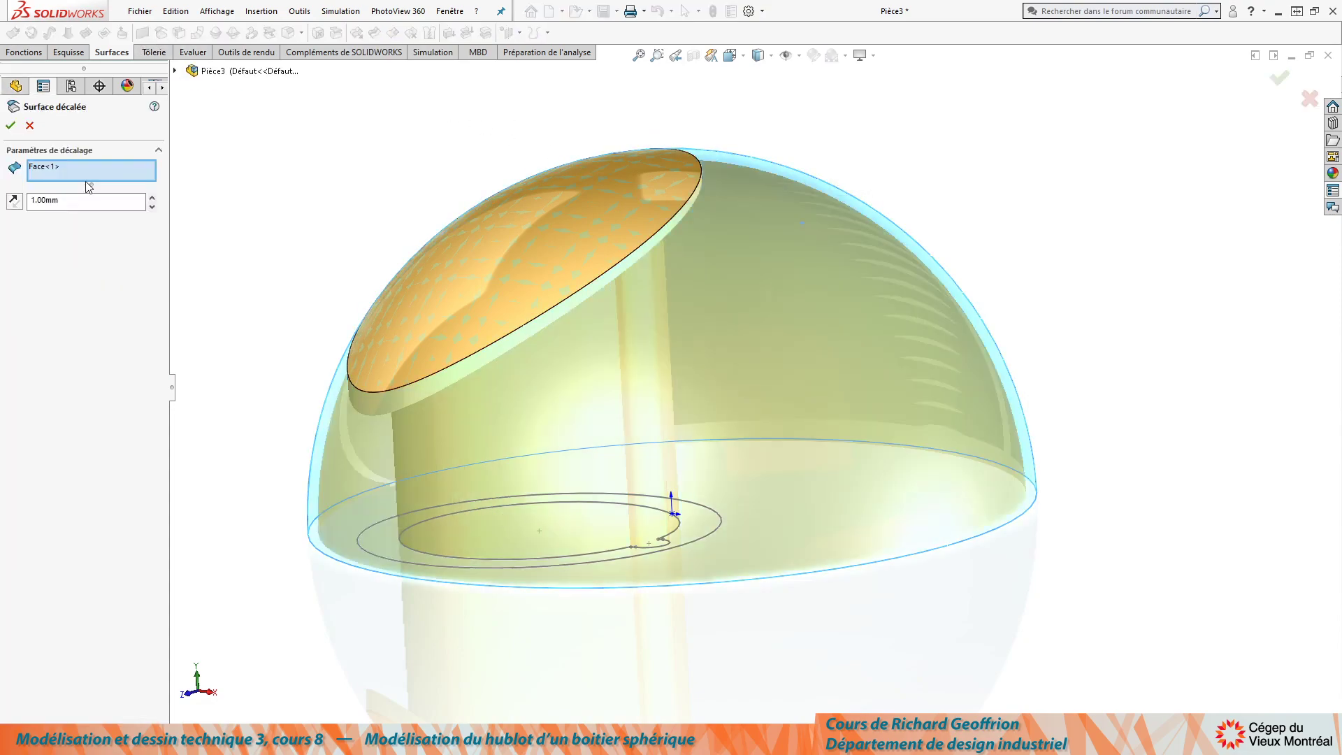
double_click(70, 202)
key(Up)
key(Return)
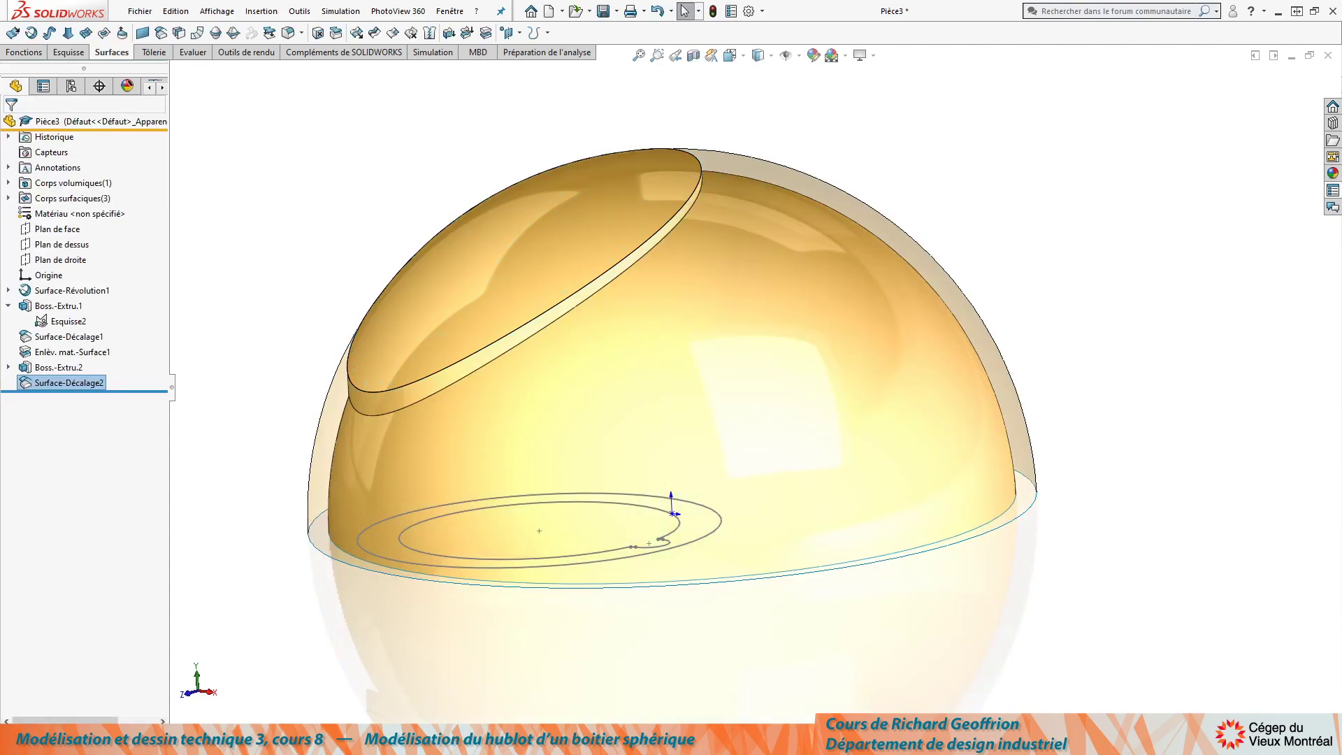
Cut the extruded notched boss with the second offset surface, removing the material on its inner side.
click(737, 279)
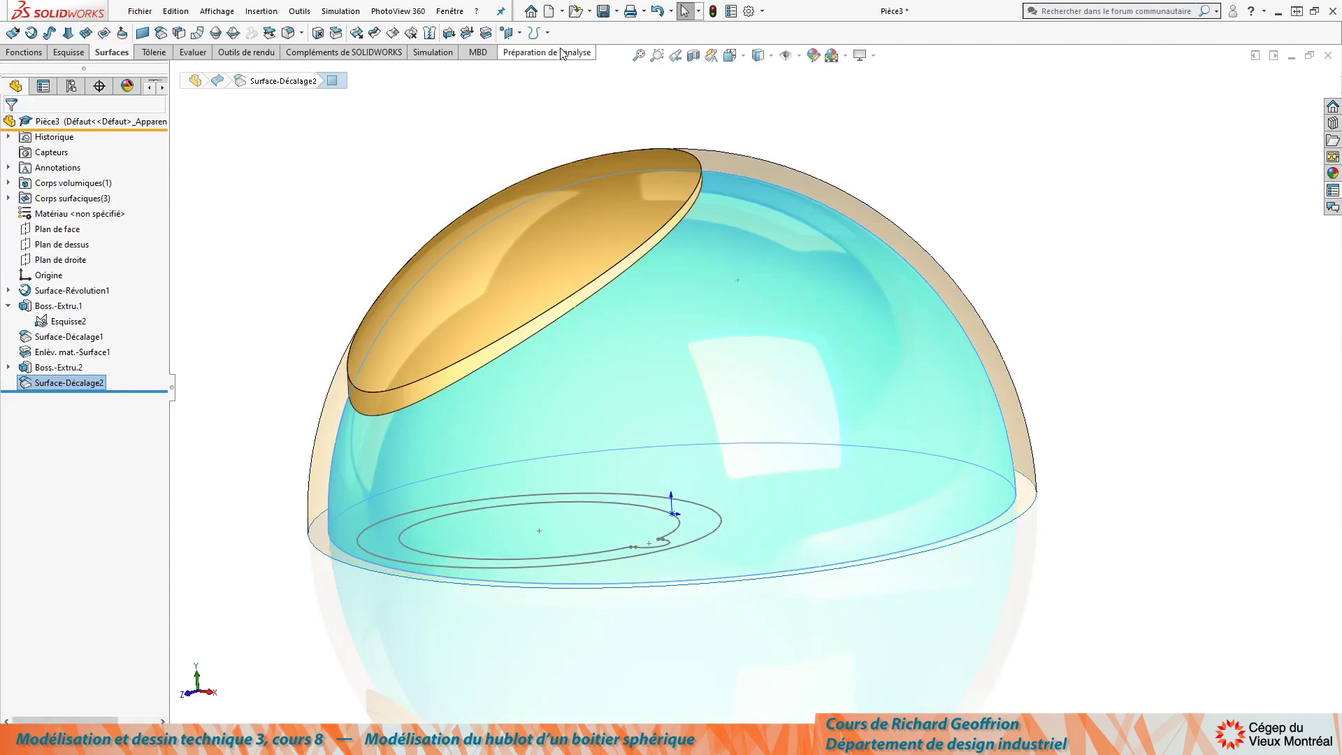
click(485, 32)
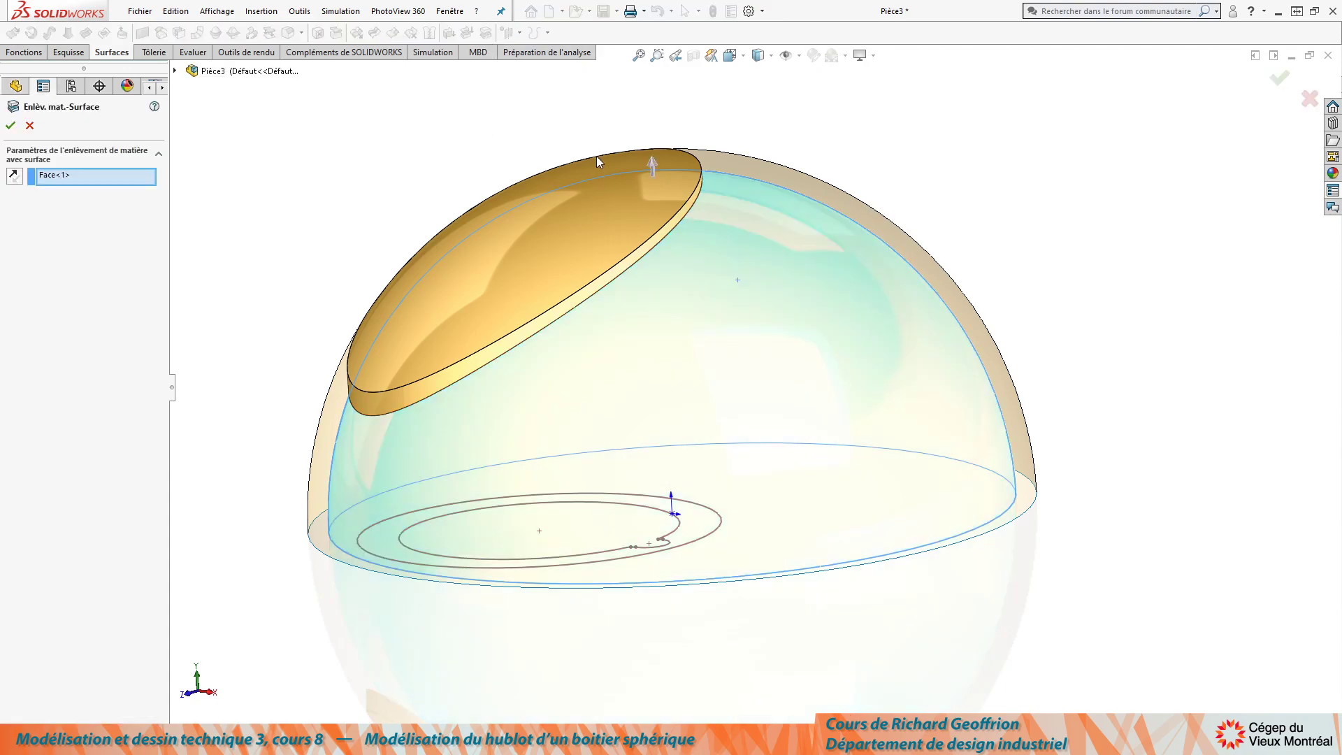
click(11, 126)
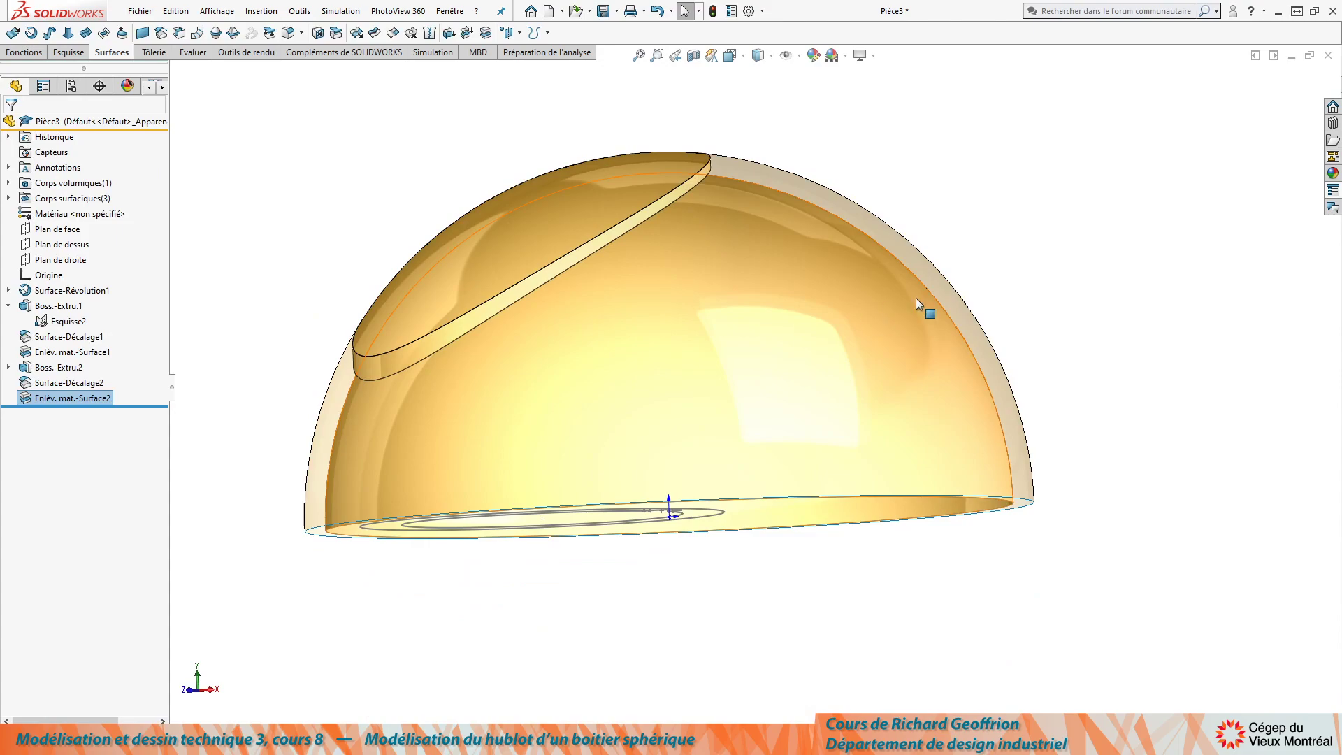
Hide the second offset surface and the revolved spherical surface so only the porthole body is shown with its sketch.
click(904, 306)
click(879, 241)
middle_drag(423, 456, 773, 374)
click(807, 352)
click(850, 311)
middle_drag(695, 442, 728, 474)
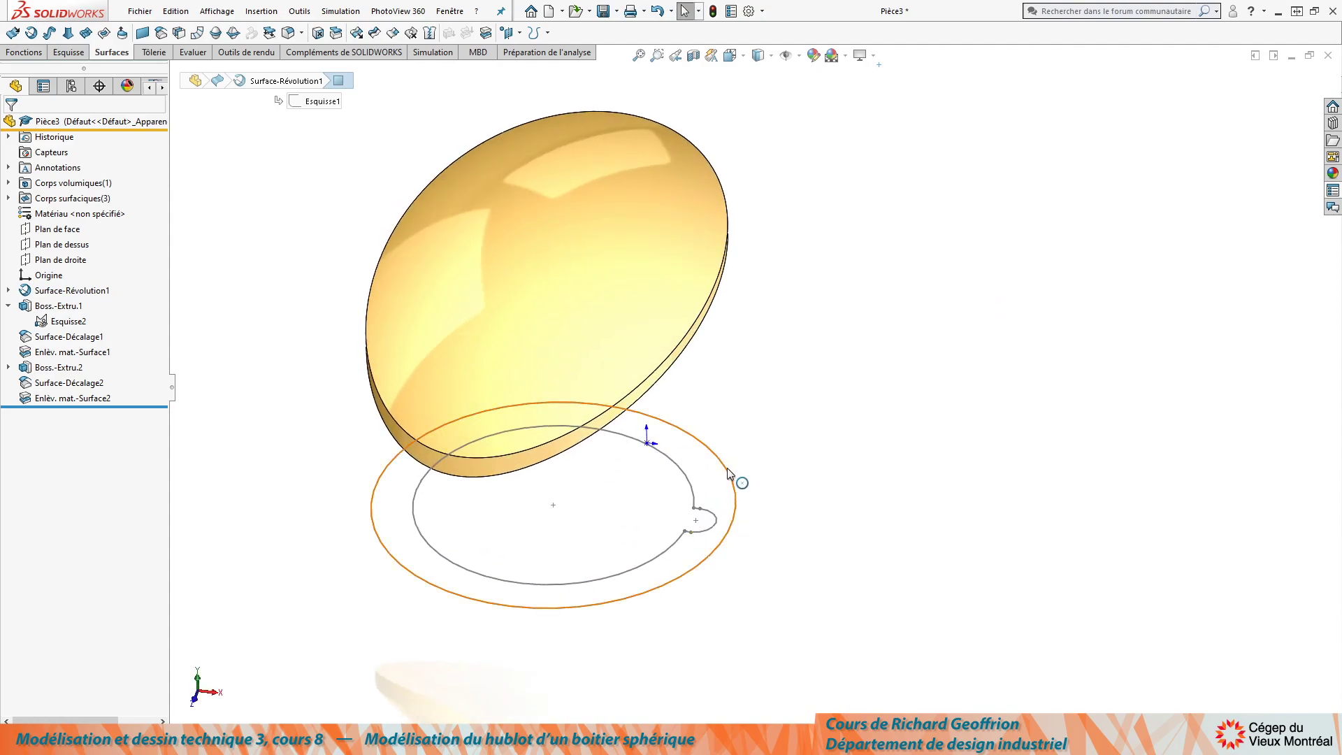
Hide the ring and notch sketch below the porthole body.
click(729, 474)
click(800, 426)
middle_drag(643, 485, 547, 440)
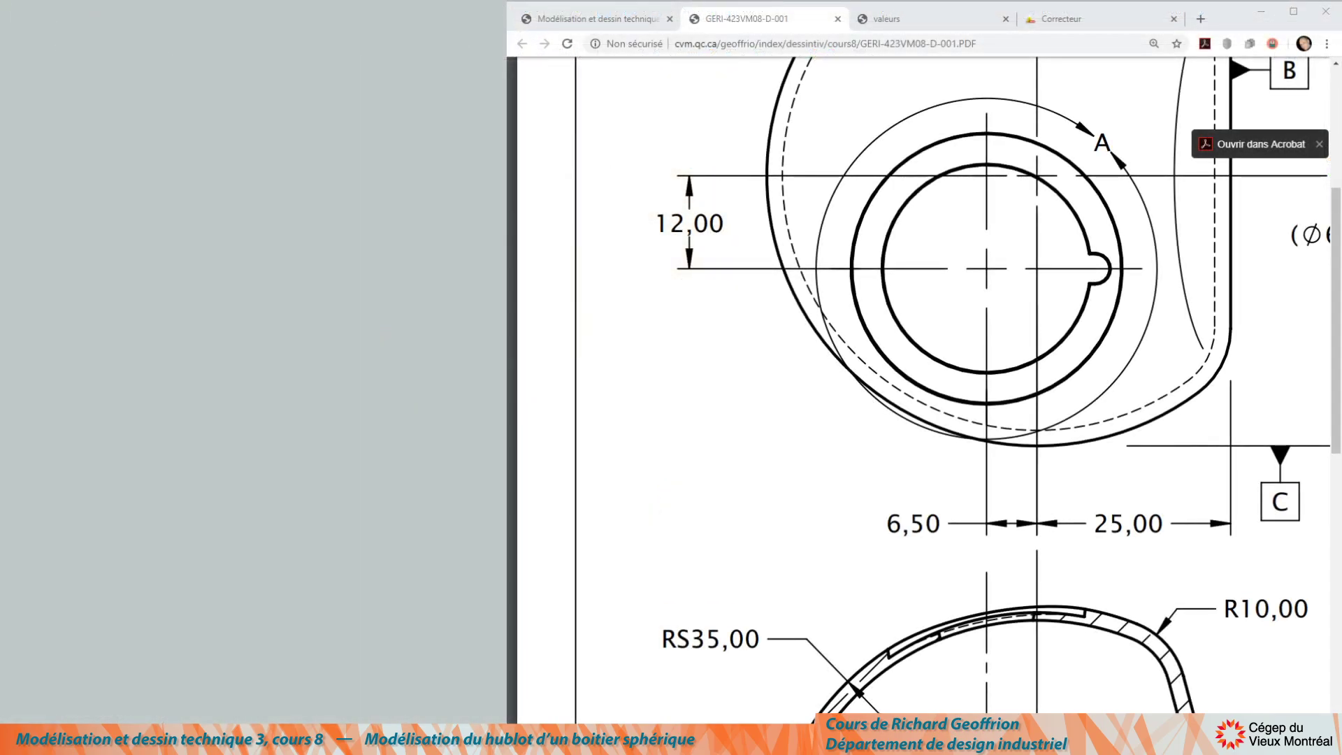
Switch to the technical drawing PDF in the browser and examine Détail A of the porthole and the dimensions below it.
mouse_move(623, 584)
scroll(917, 405, down, 10)
scroll(918, 405, right, 5)
scroll(1021, 569, left, 1)
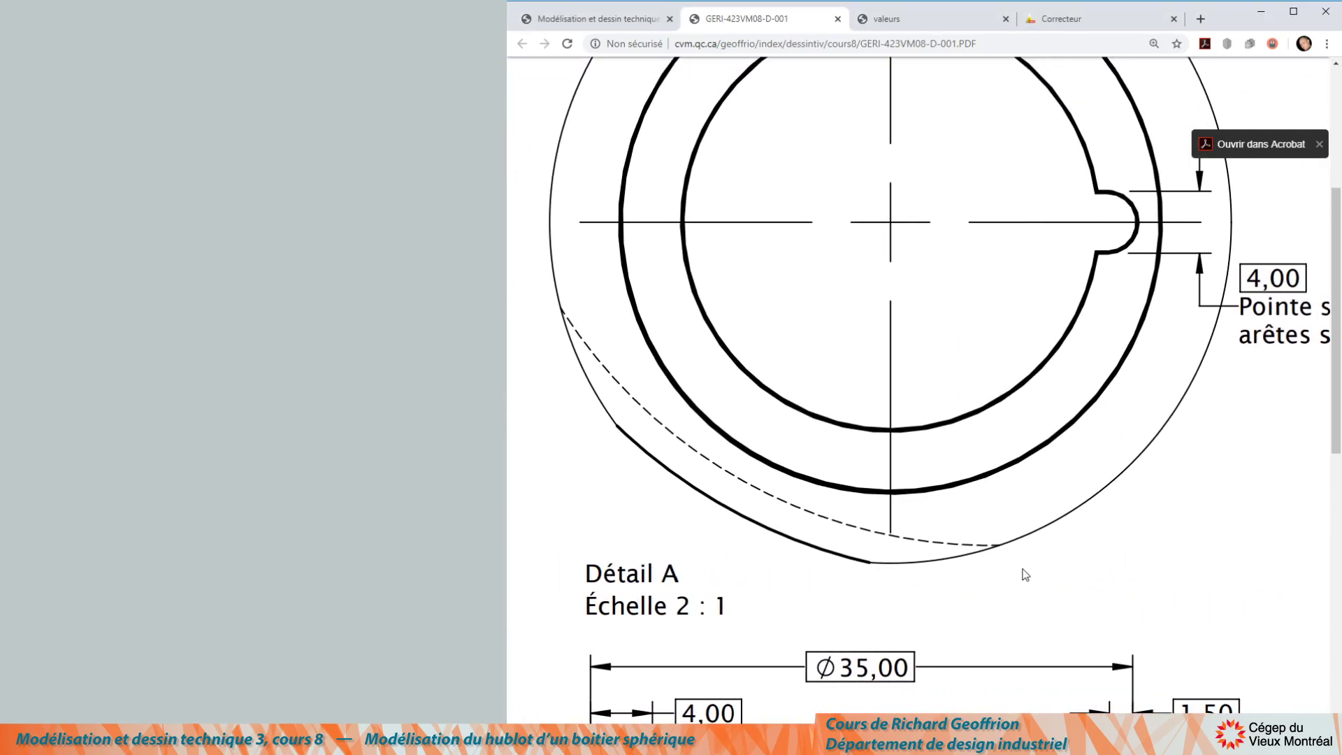
scroll(1020, 569, down, 6)
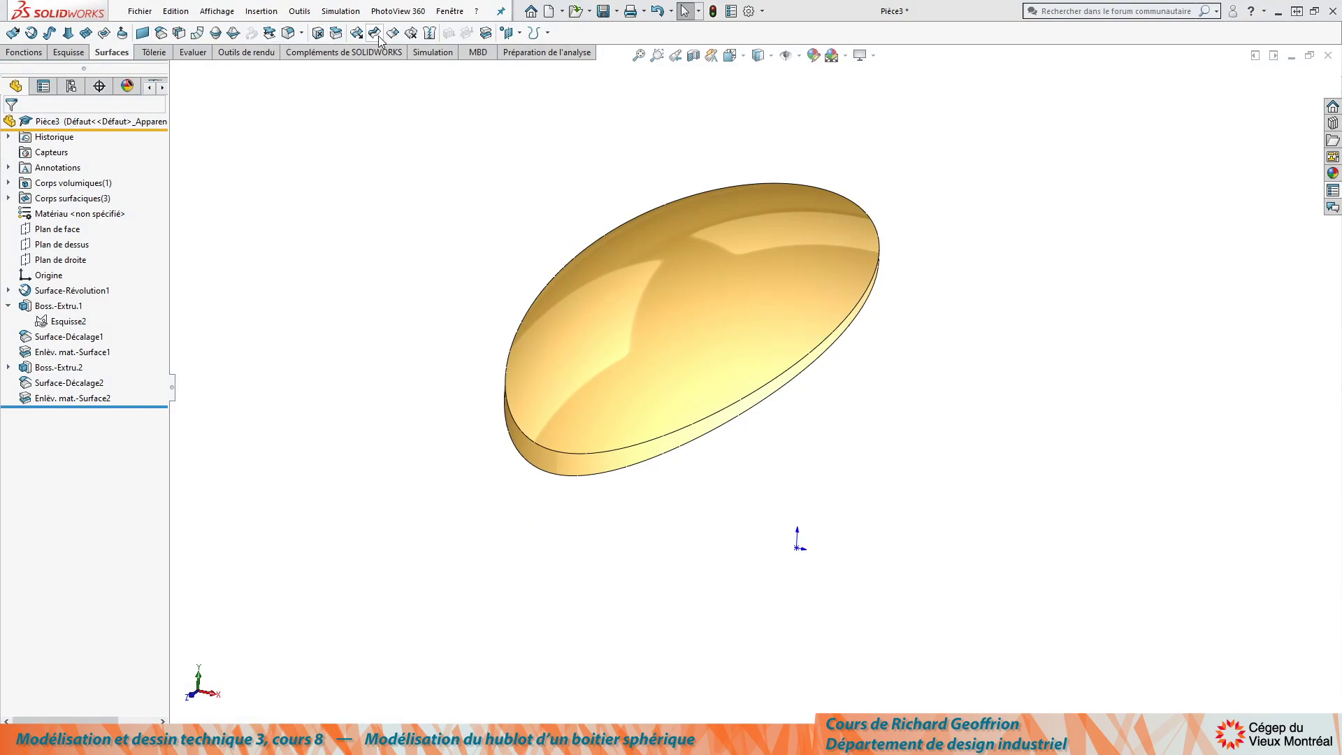
Start a Draft of type Ligne neutre on the porthole with Plan de dessus as the opening direction.
click(44, 54)
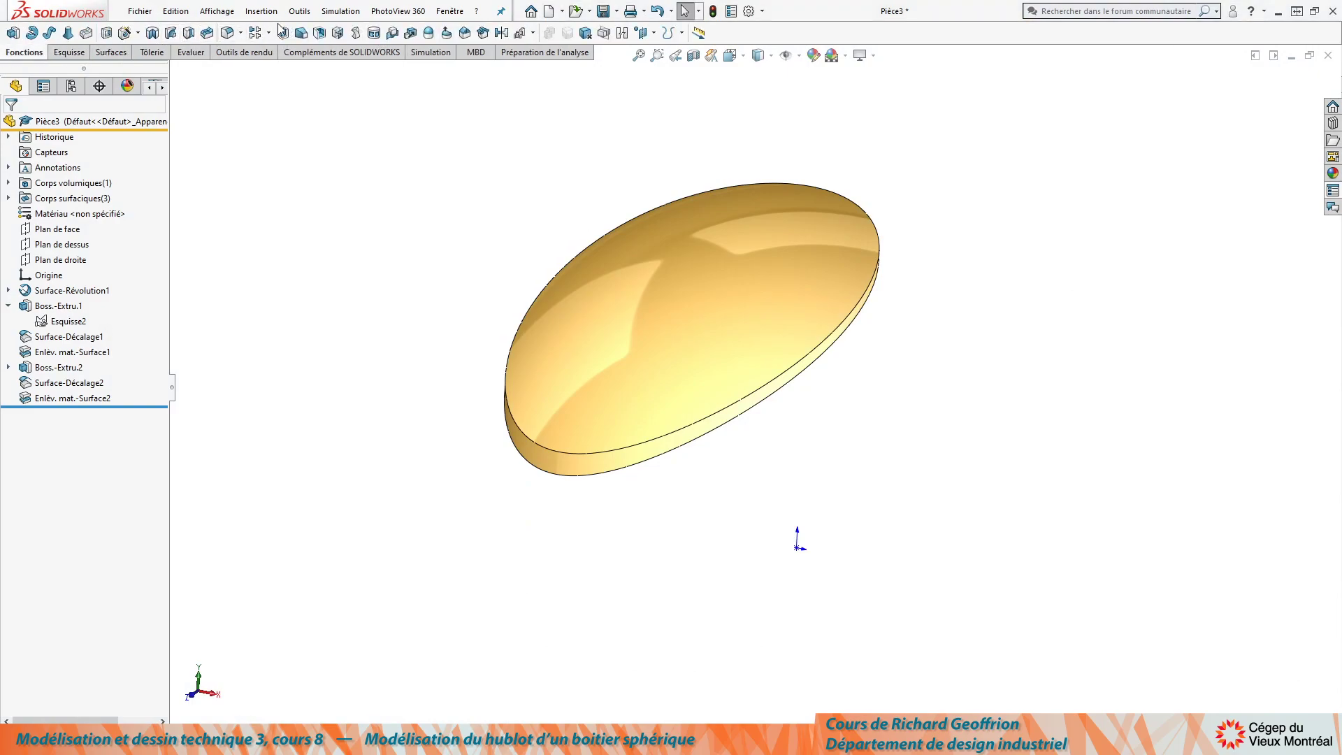
click(301, 33)
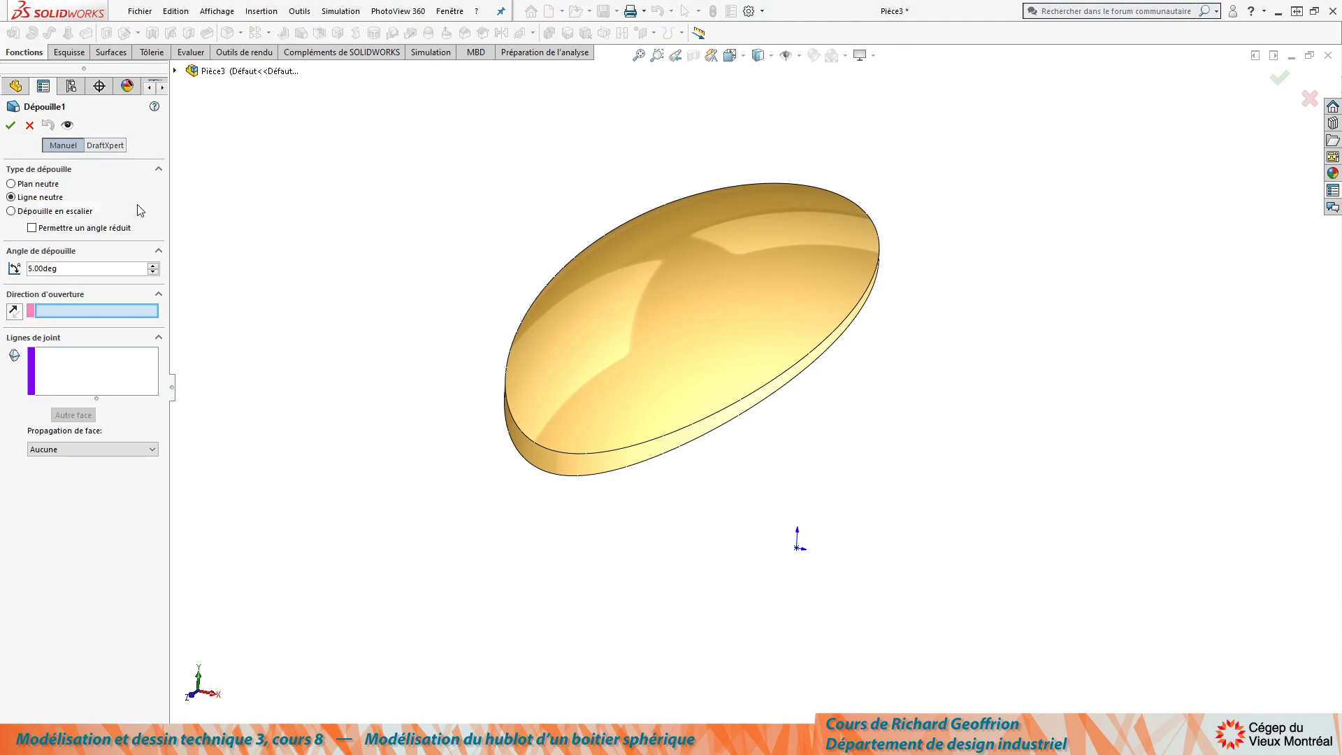
click(176, 70)
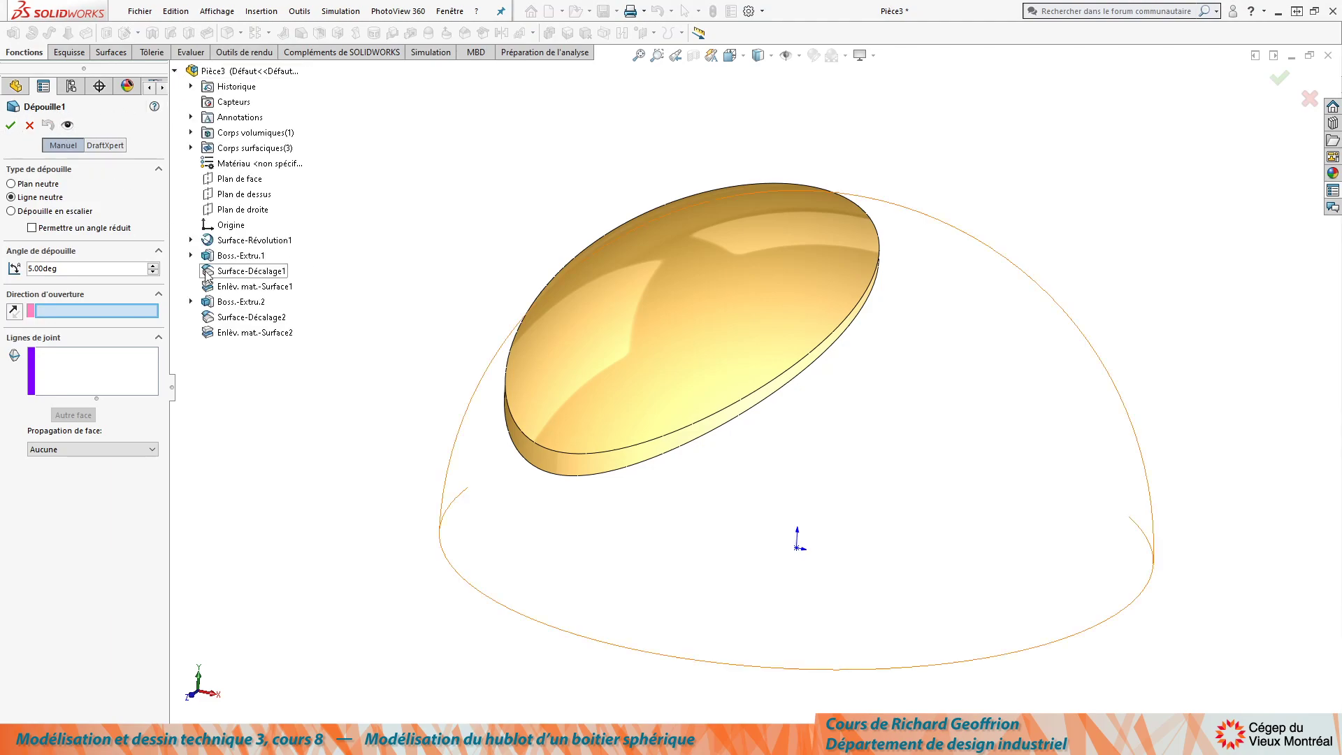
click(244, 193)
mouse_move(472, 528)
middle_down()
mouse_move(463, 436)
mouse_move(447, 531)
middle_up()
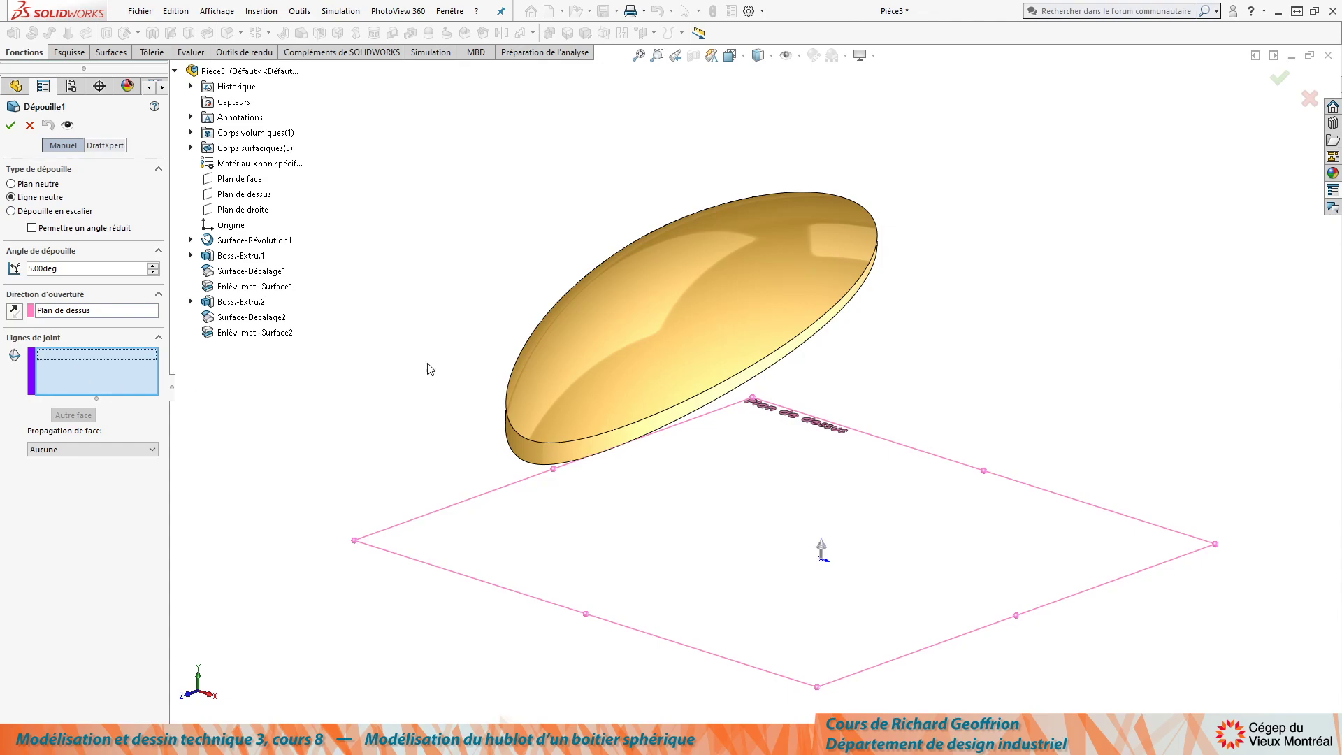
Select the disc's outer rim edge, the inner boss's circular edge and the three notch edges as the draft's parting lines.
click(520, 434)
middle_drag(520, 434, 378, 225)
scroll(883, 267, down, 5)
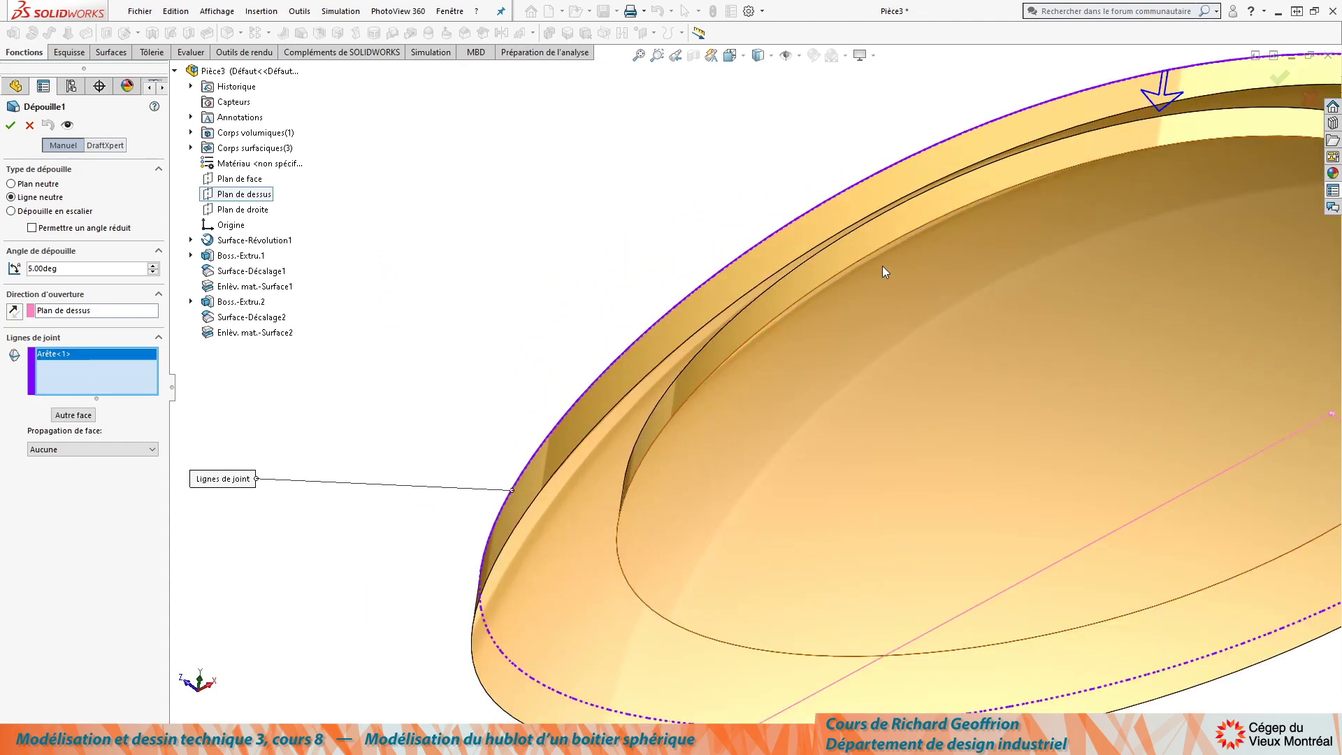
click(861, 227)
scroll(1057, 264, up, 5)
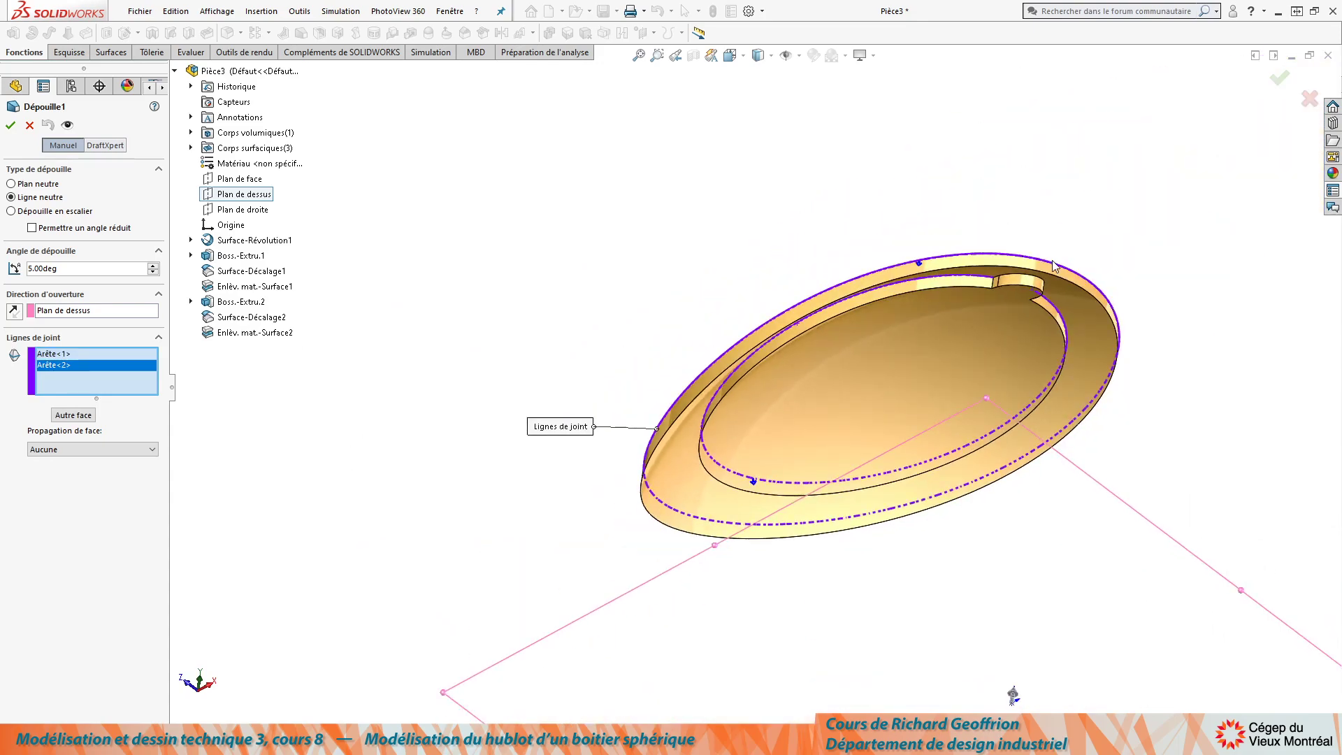
scroll(810, 356, down, 5)
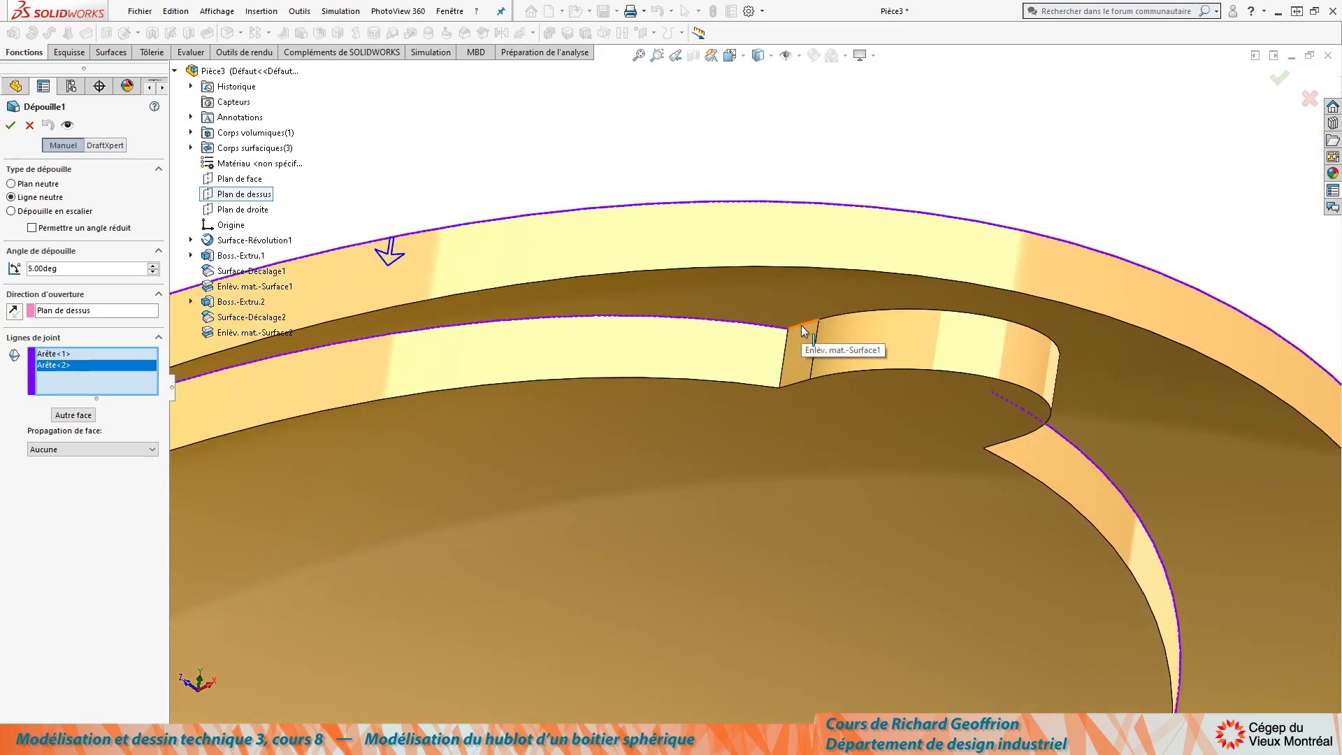
click(803, 327)
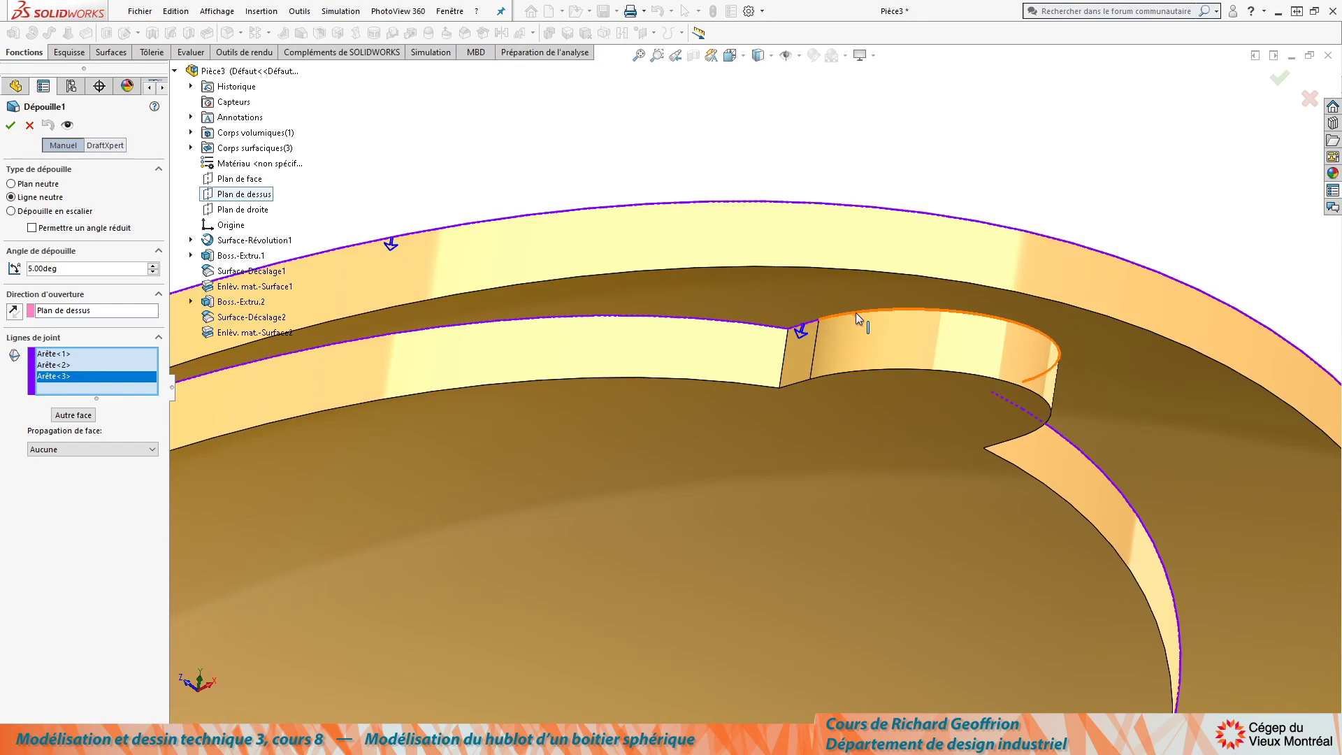
click(856, 313)
mouse_move(848, 389)
middle_down()
mouse_move(964, 287)
mouse_move(859, 371)
middle_up()
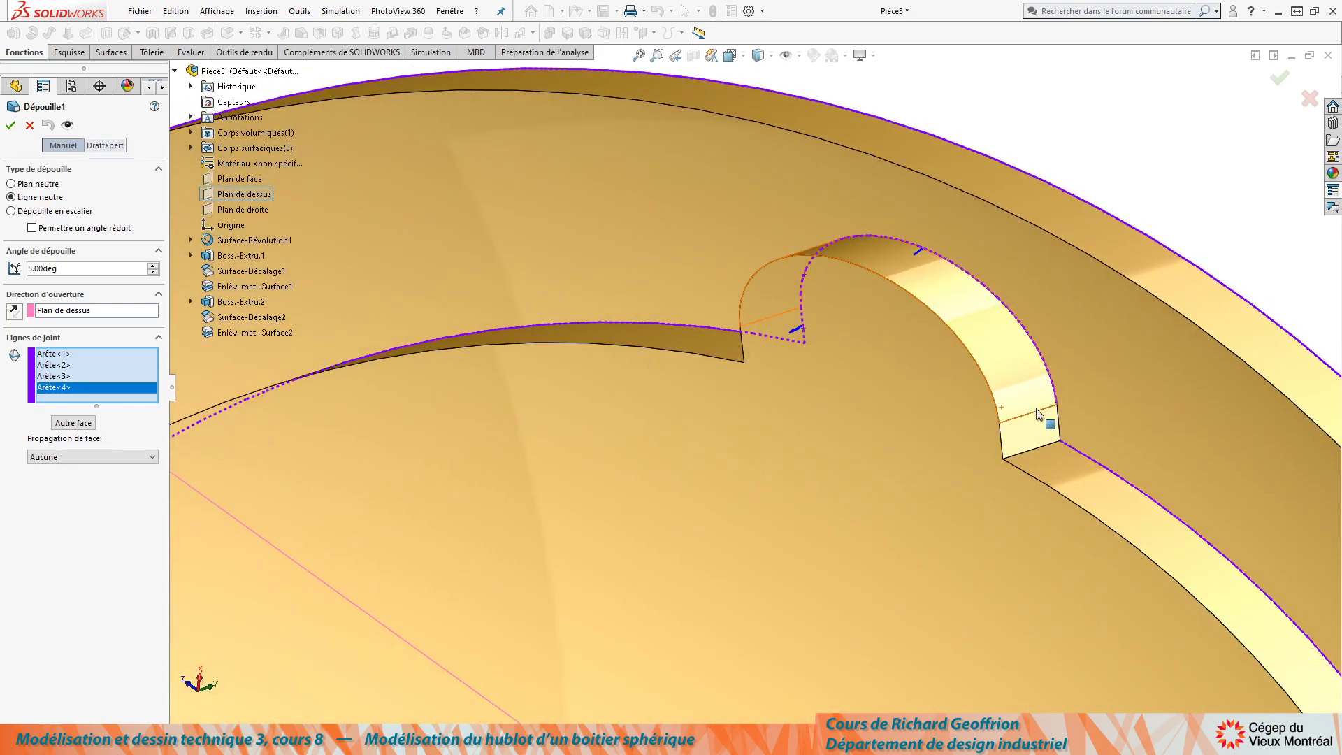
click(1005, 436)
Set the draft angle to 15 degrees and create the draft.
scroll(718, 373, up, 5)
scroll(718, 368, up, 5)
middle_drag(718, 367, 733, 555)
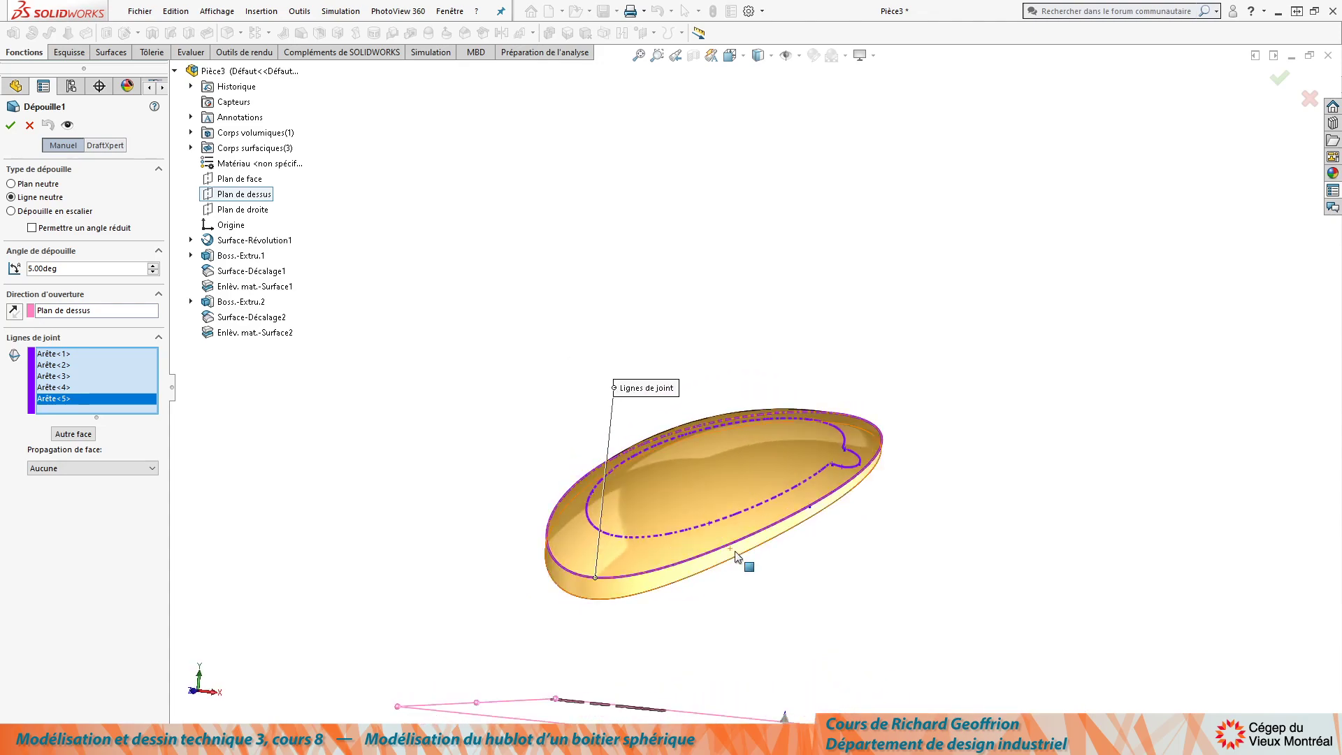
scroll(734, 556, down, 3)
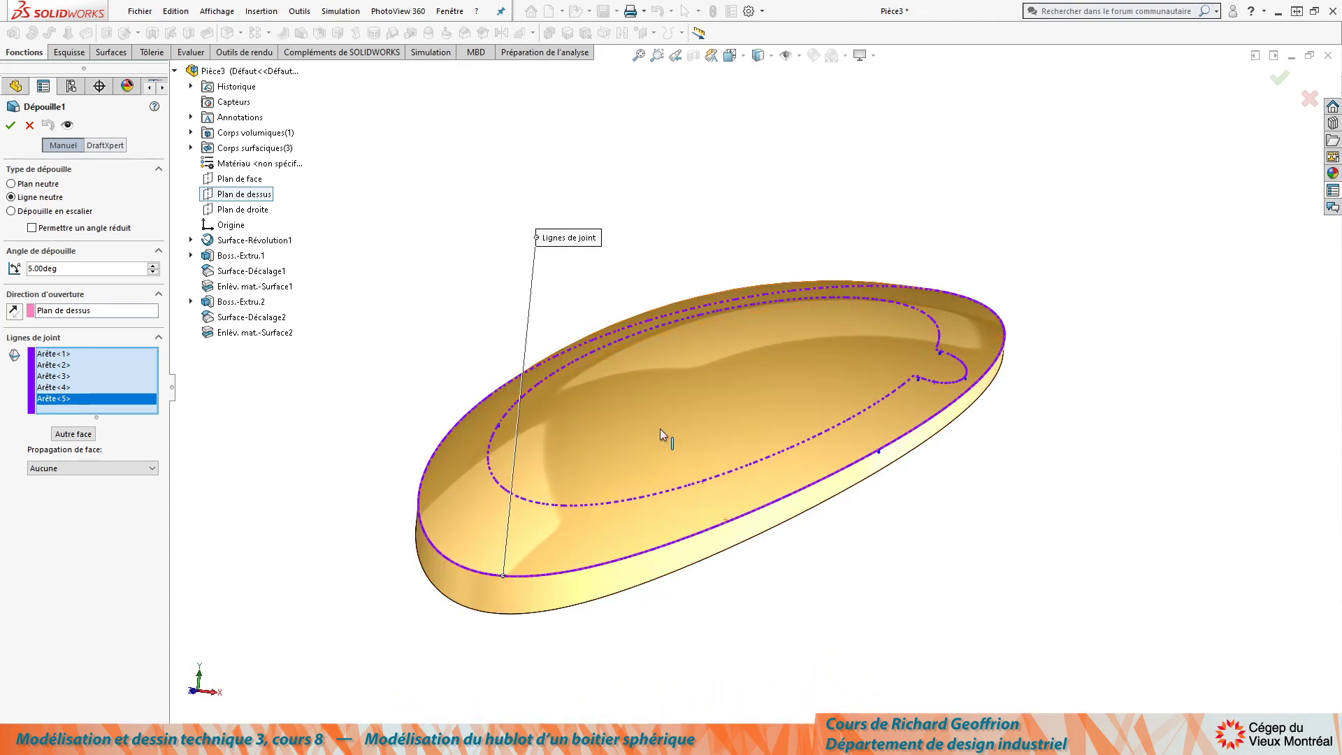
double_click(87, 269)
text(15)
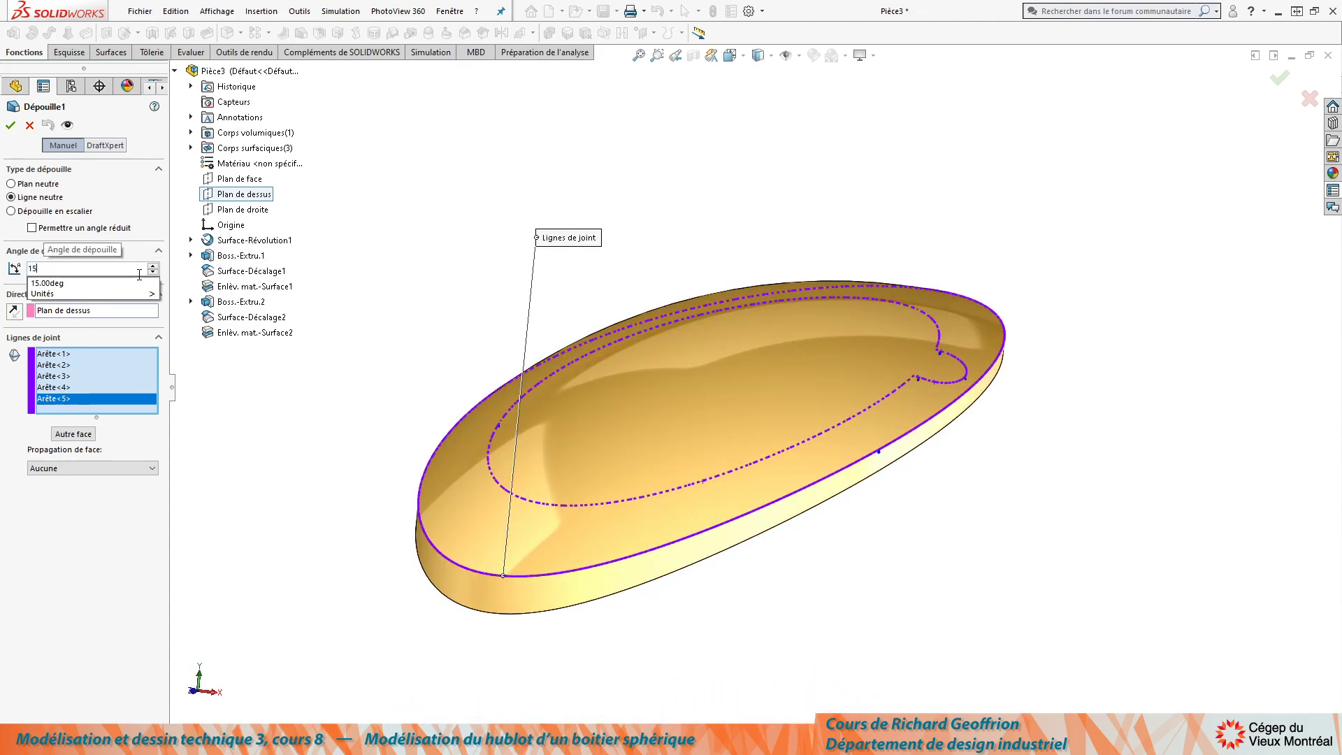
key(Return)
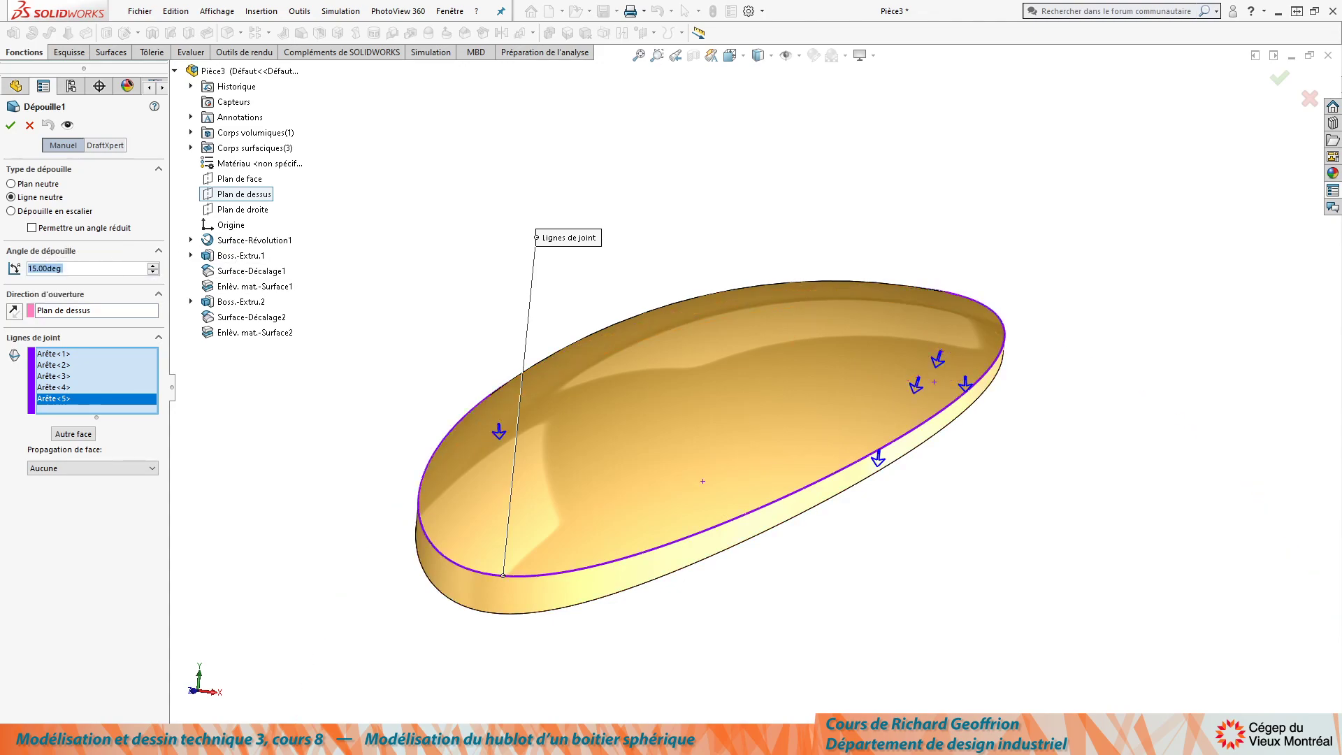
click(11, 125)
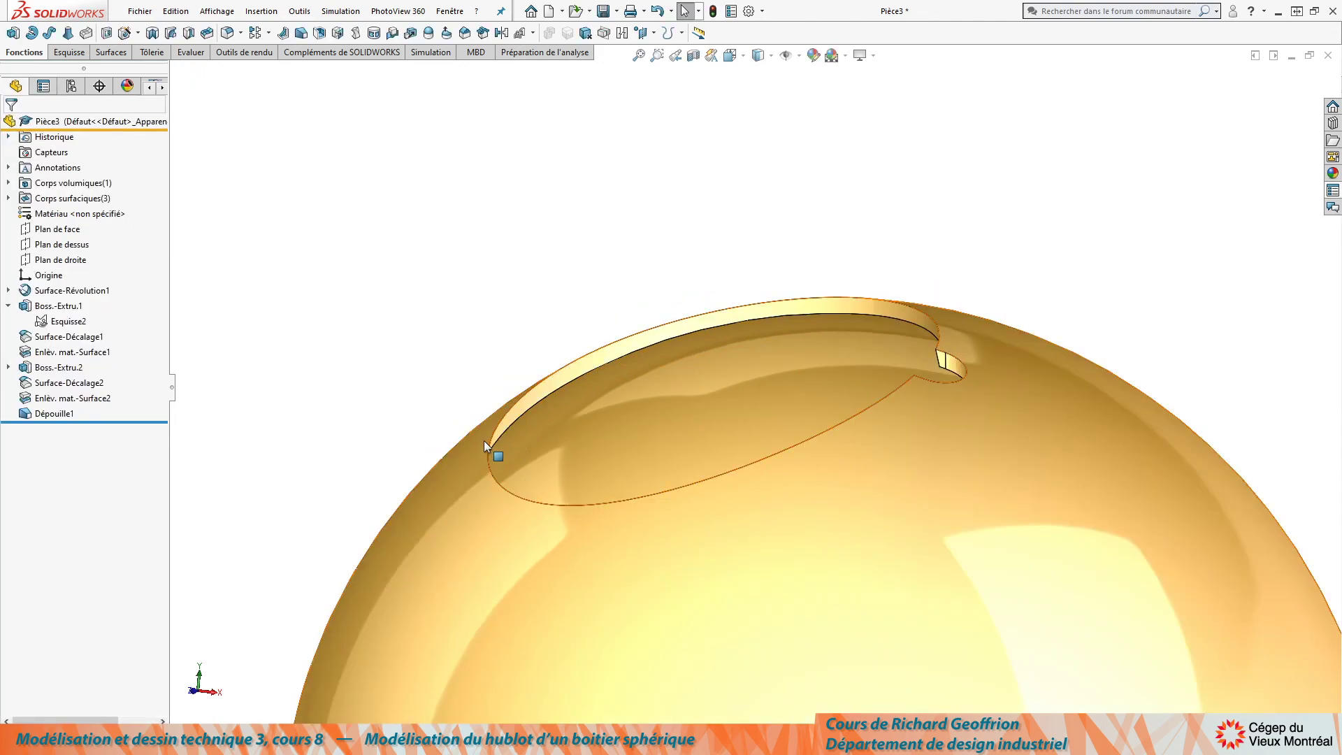
Edit the porthole's draft feature and set its angle to 10 degrees.
scroll(721, 406, up, 3)
middle_drag(721, 405, 783, 463)
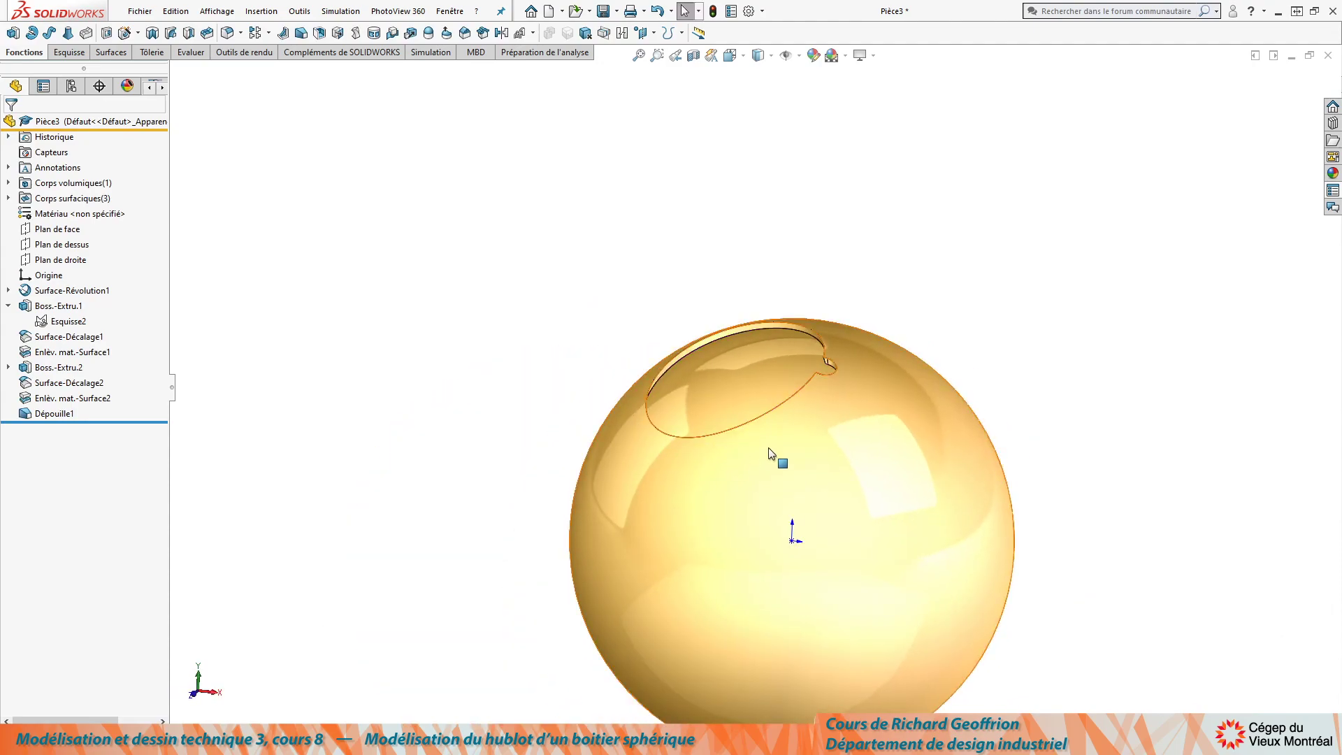
scroll(782, 464, down, 3)
click(70, 413)
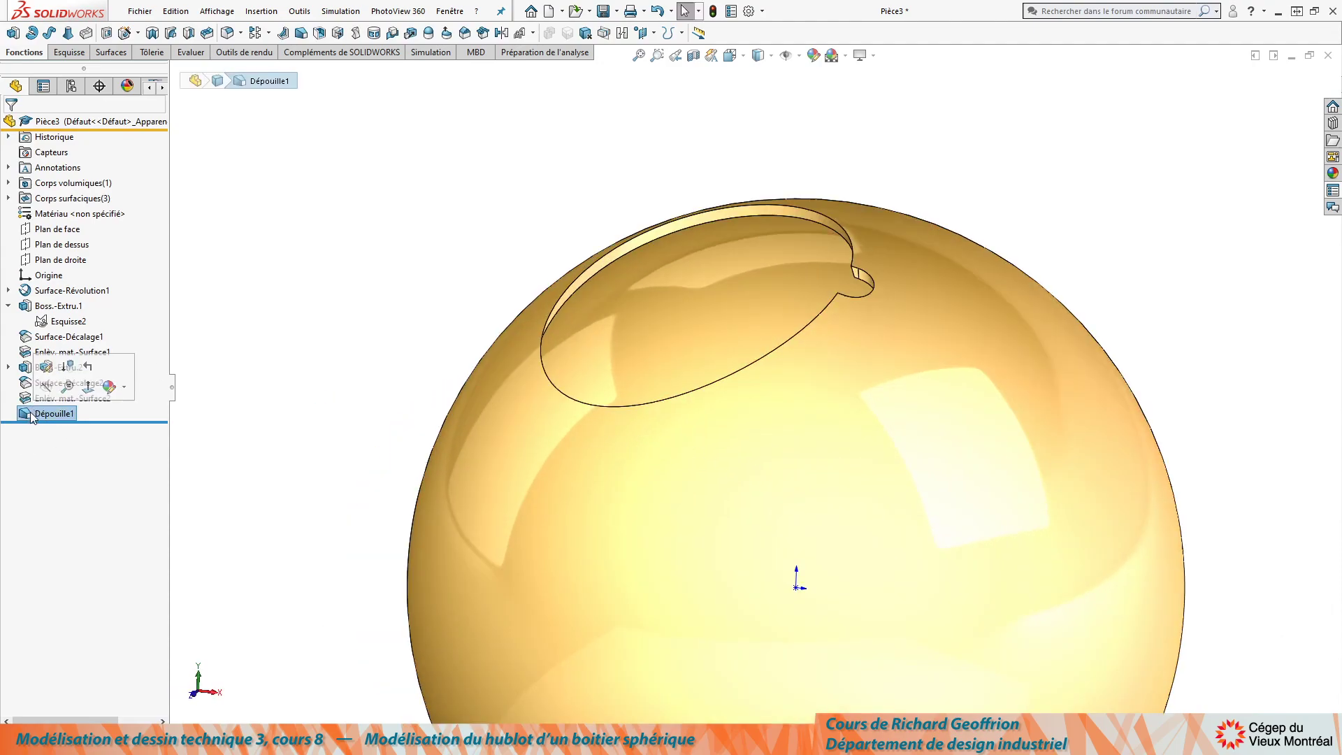
click(83, 365)
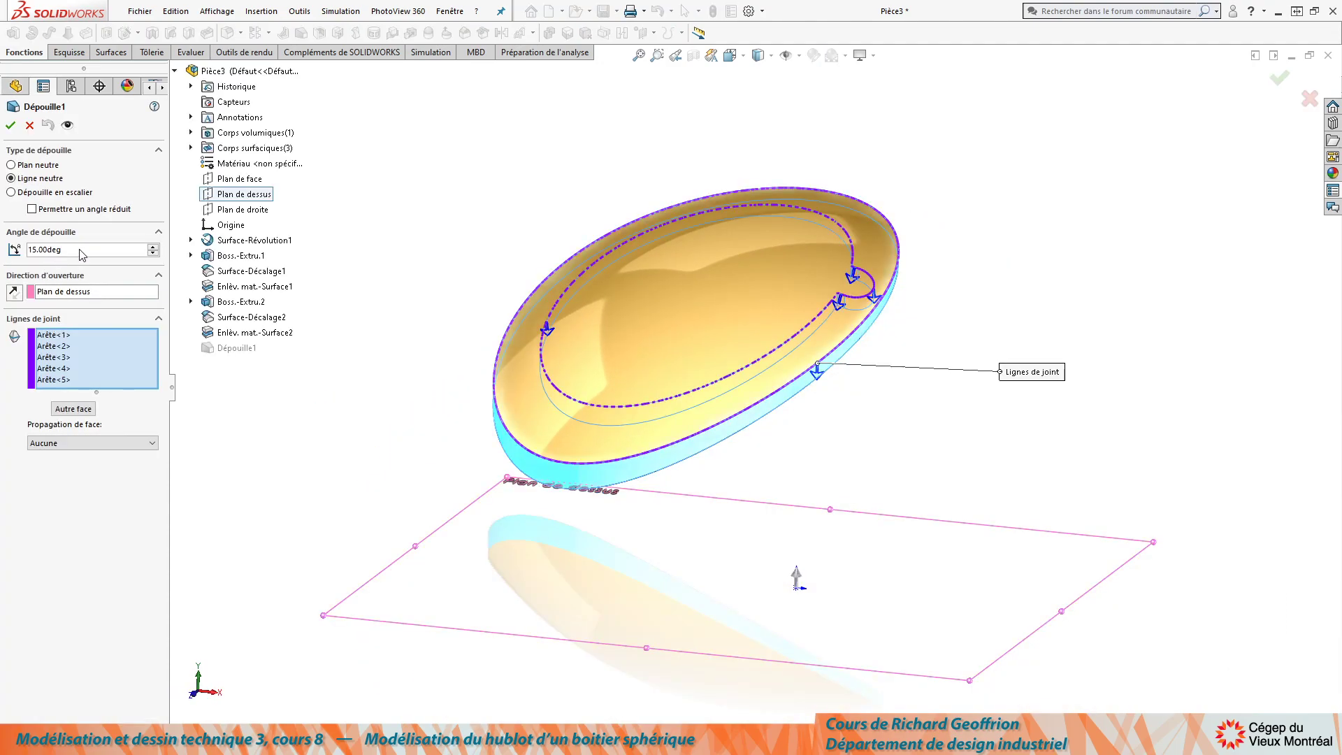
click(96, 249)
text(10)
key(Return)
click(10, 125)
Examine the porthole from the underside to check which way the rim, boss and notch sides are drafted.
mouse_move(564, 300)
middle_down()
mouse_move(563, 230)
mouse_move(496, 238)
mouse_move(572, 287)
middle_up()
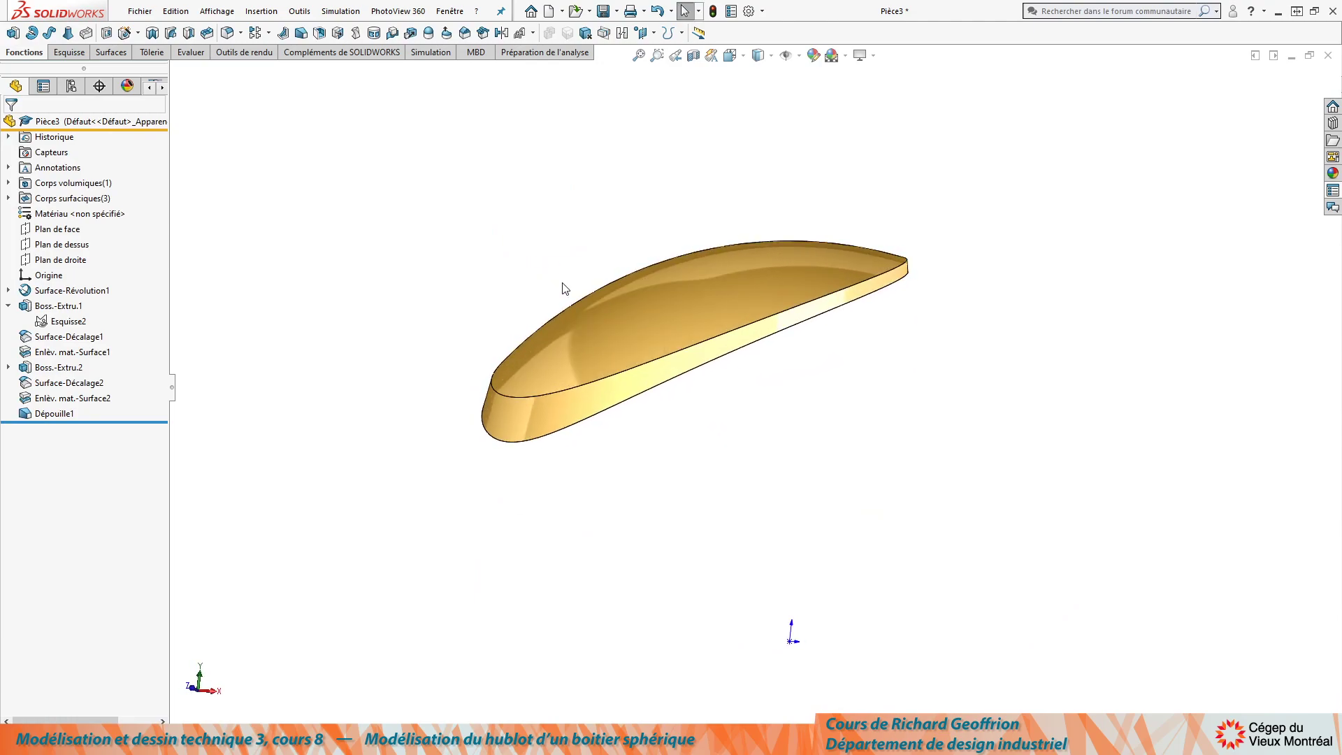
middle_drag(627, 472, 596, 263)
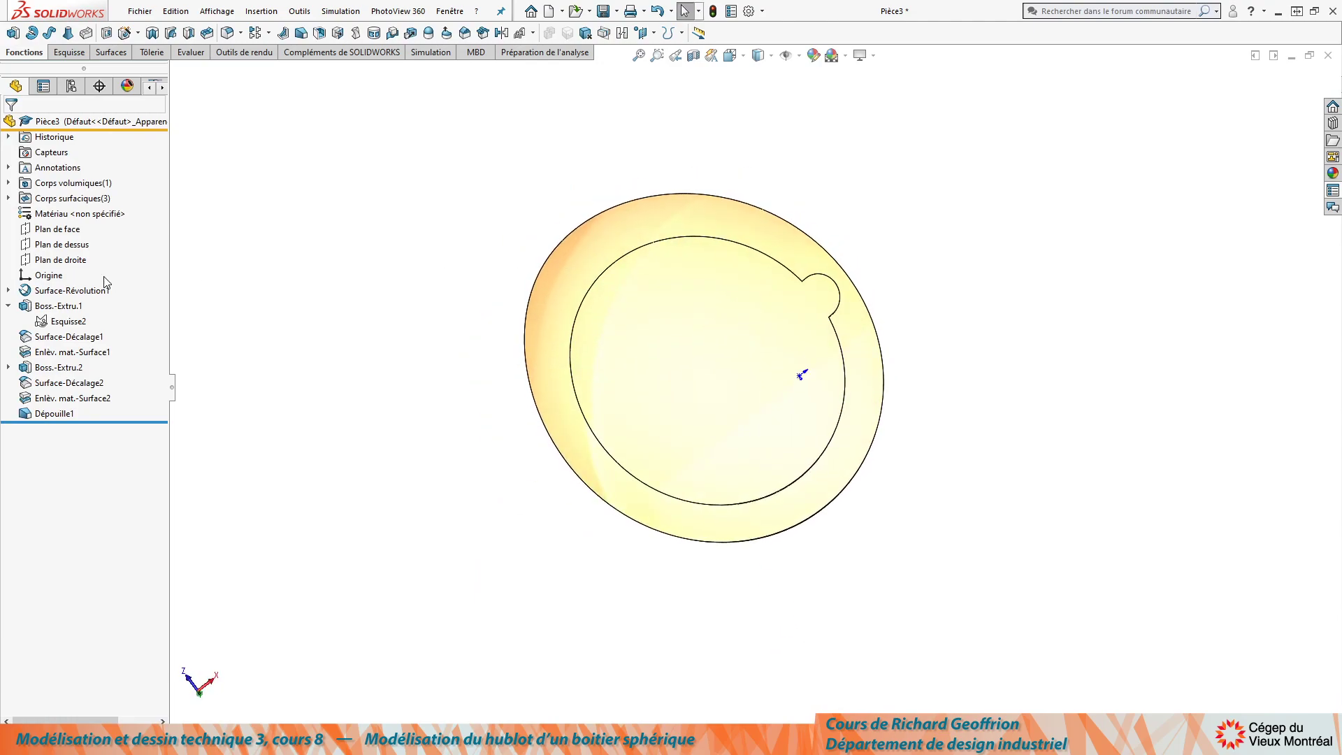
click(70, 244)
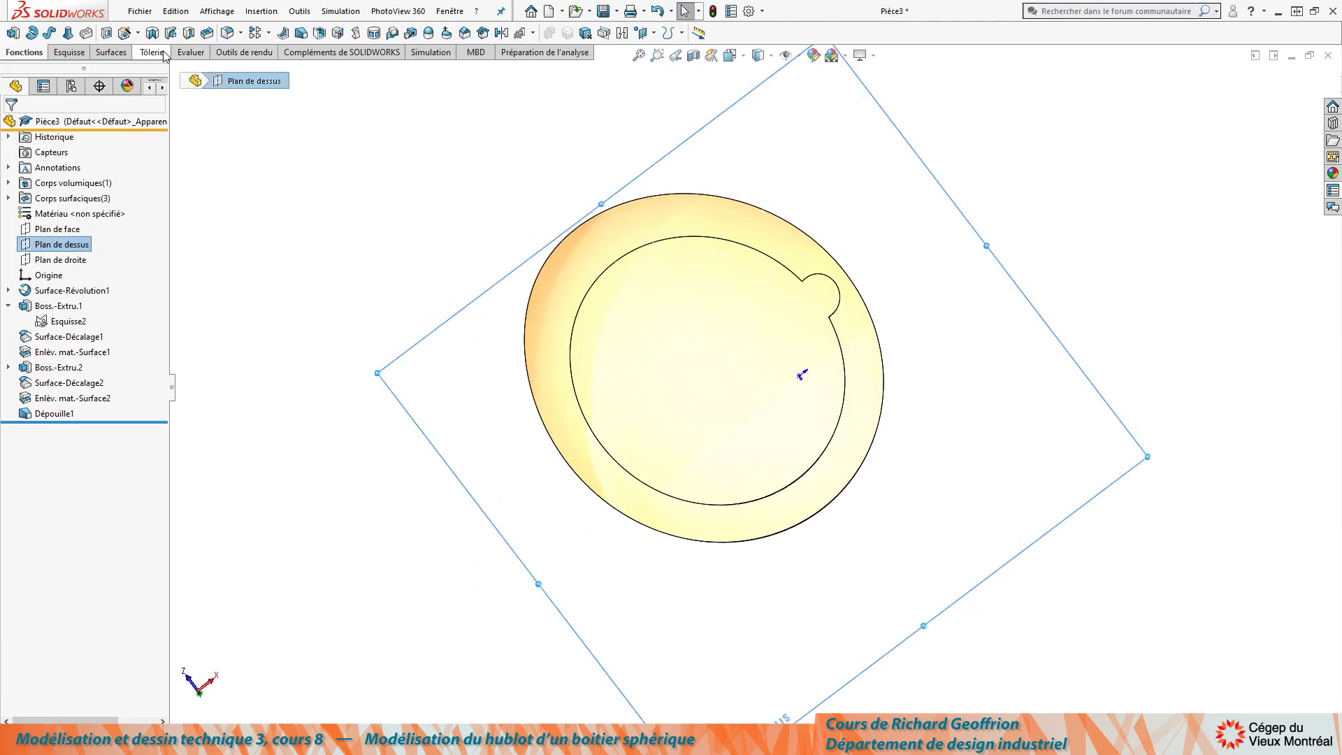
click(190, 53)
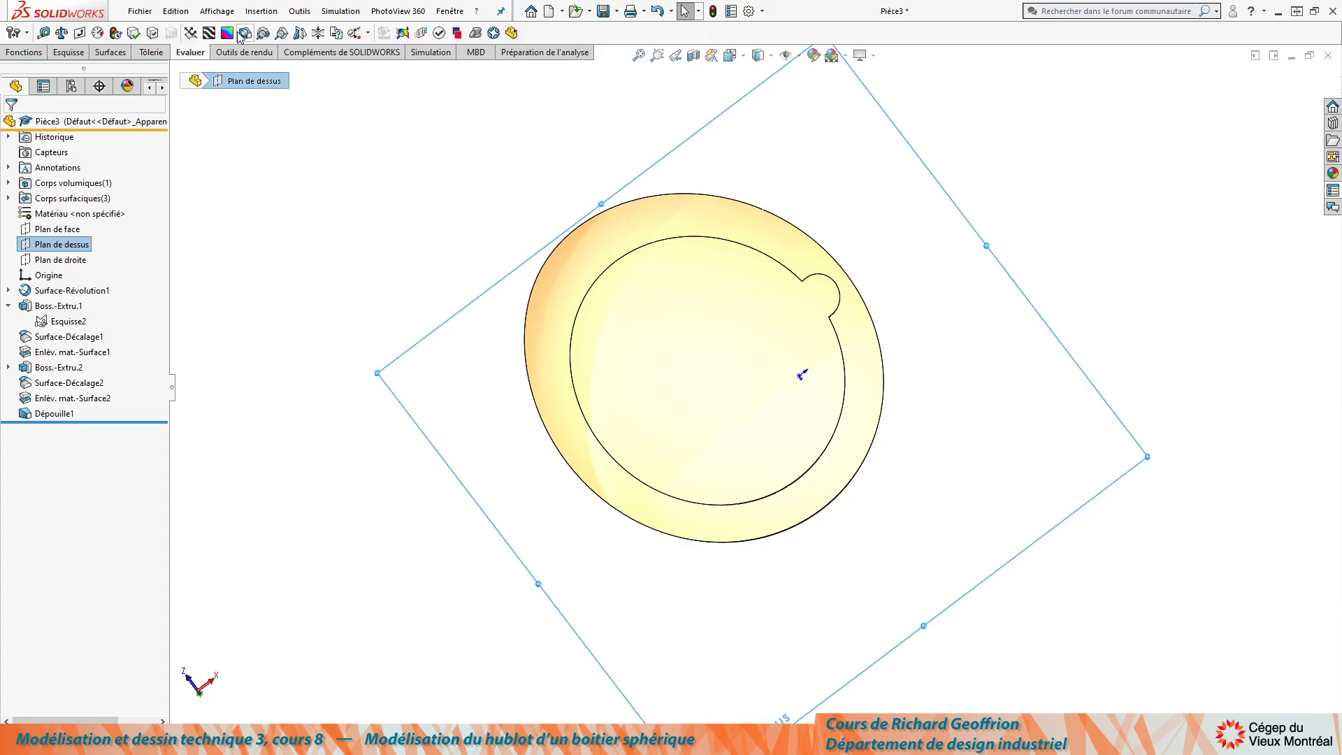
click(35, 53)
click(454, 247)
middle_drag(689, 345, 669, 328)
key(ctrl+6)
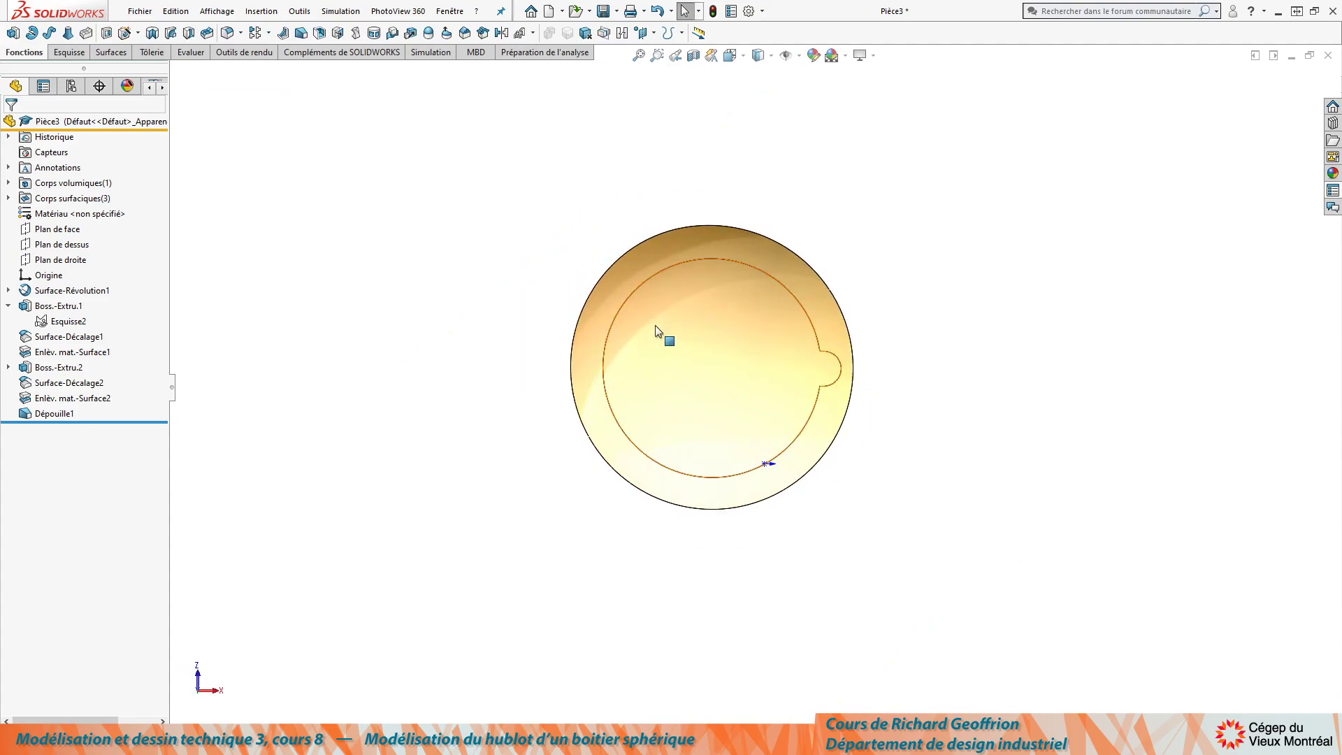
scroll(698, 342, down, 6)
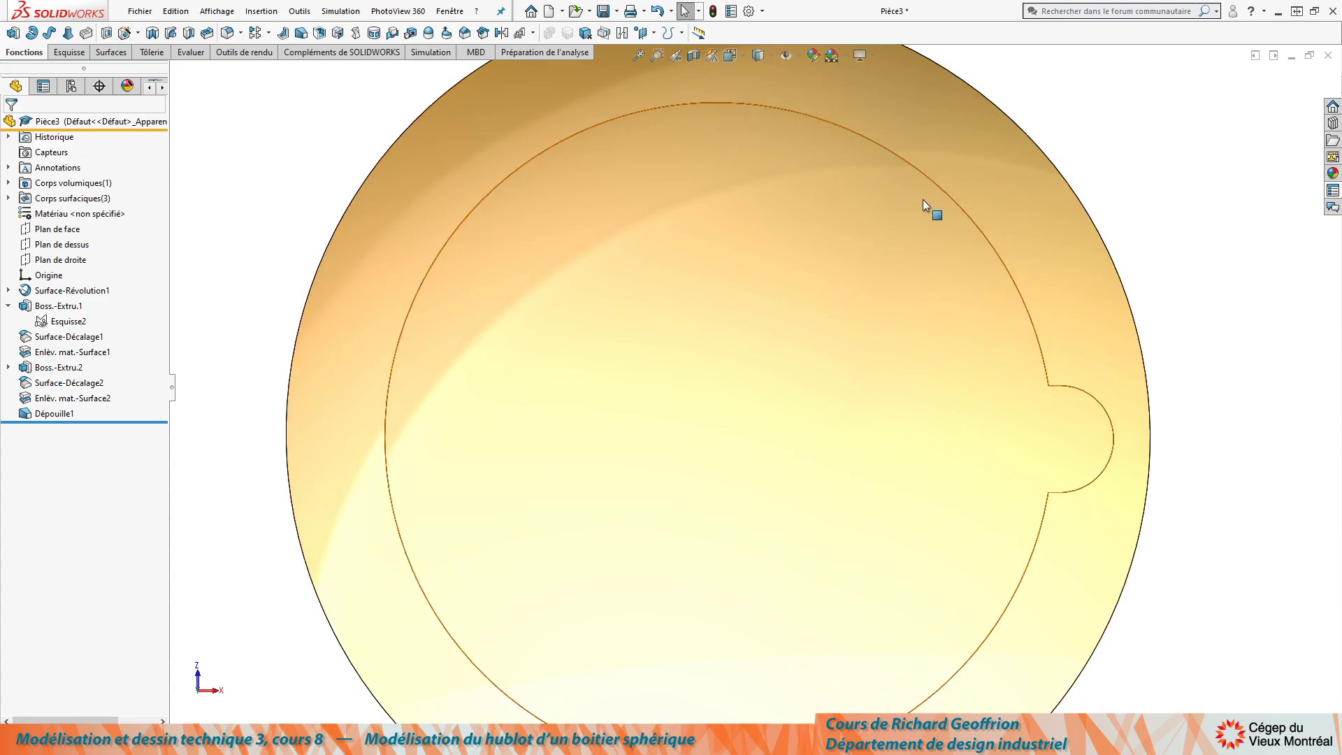
key(z)
key(z)
key(z)
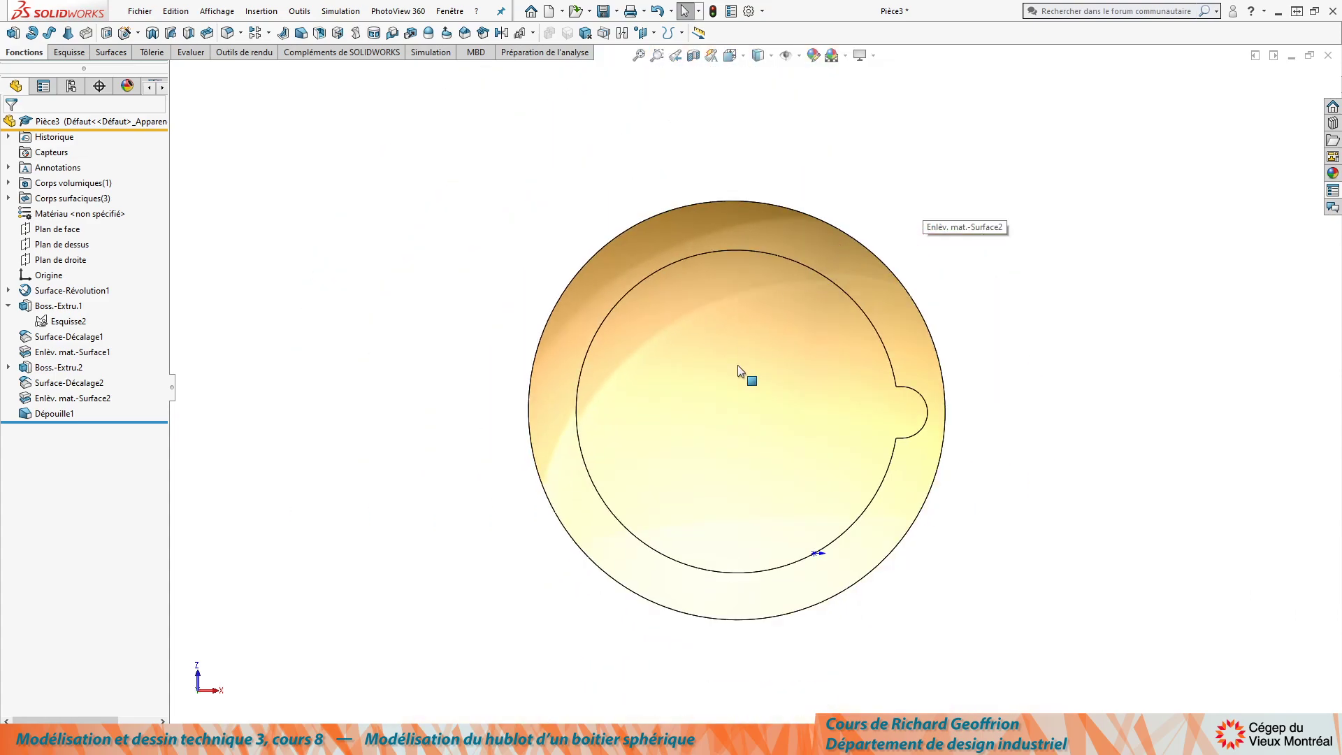
Edit the porthole's draft feature and reverse its opening direction relative to Plan de dessus.
click(55, 414)
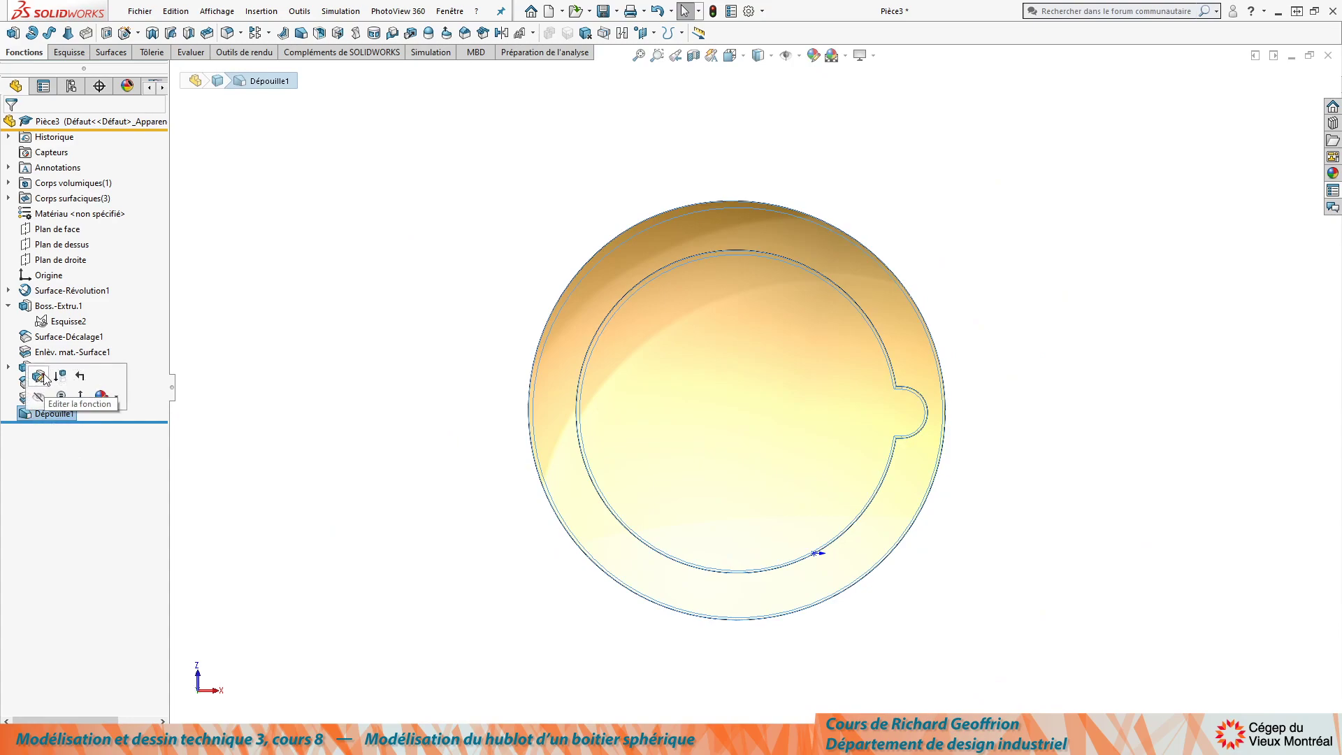
click(39, 376)
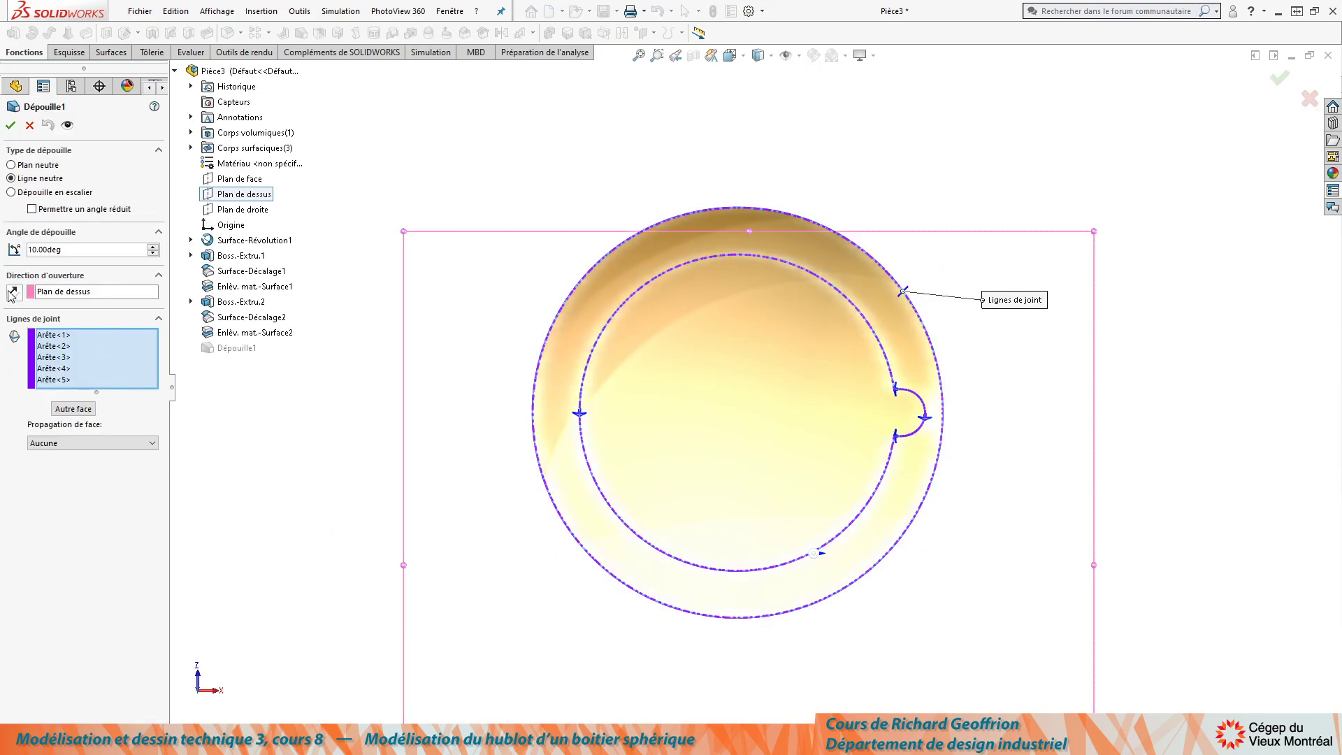
key(Return)
Highlight the inner boss, disc, rim and notch faces from the underside to inspect the drafted sides.
scroll(760, 271, down, 10)
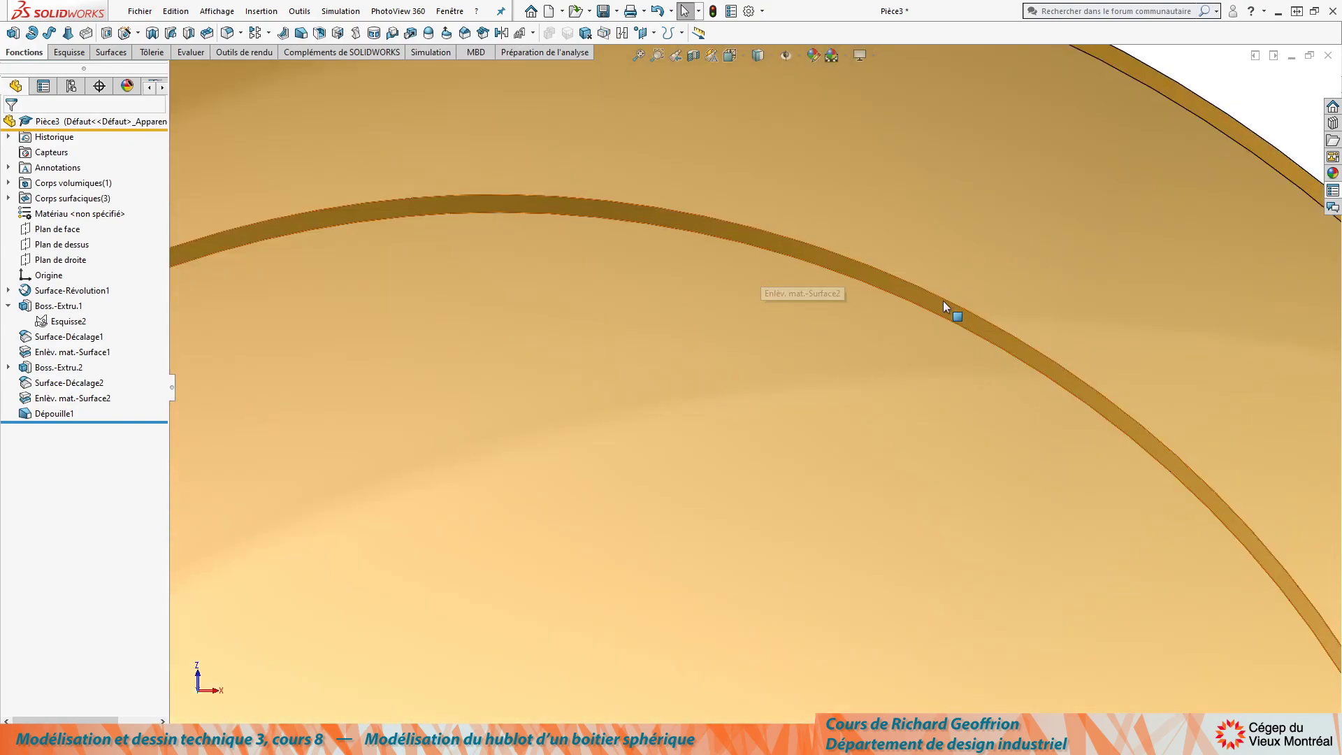
click(935, 303)
ctrl+click(910, 359)
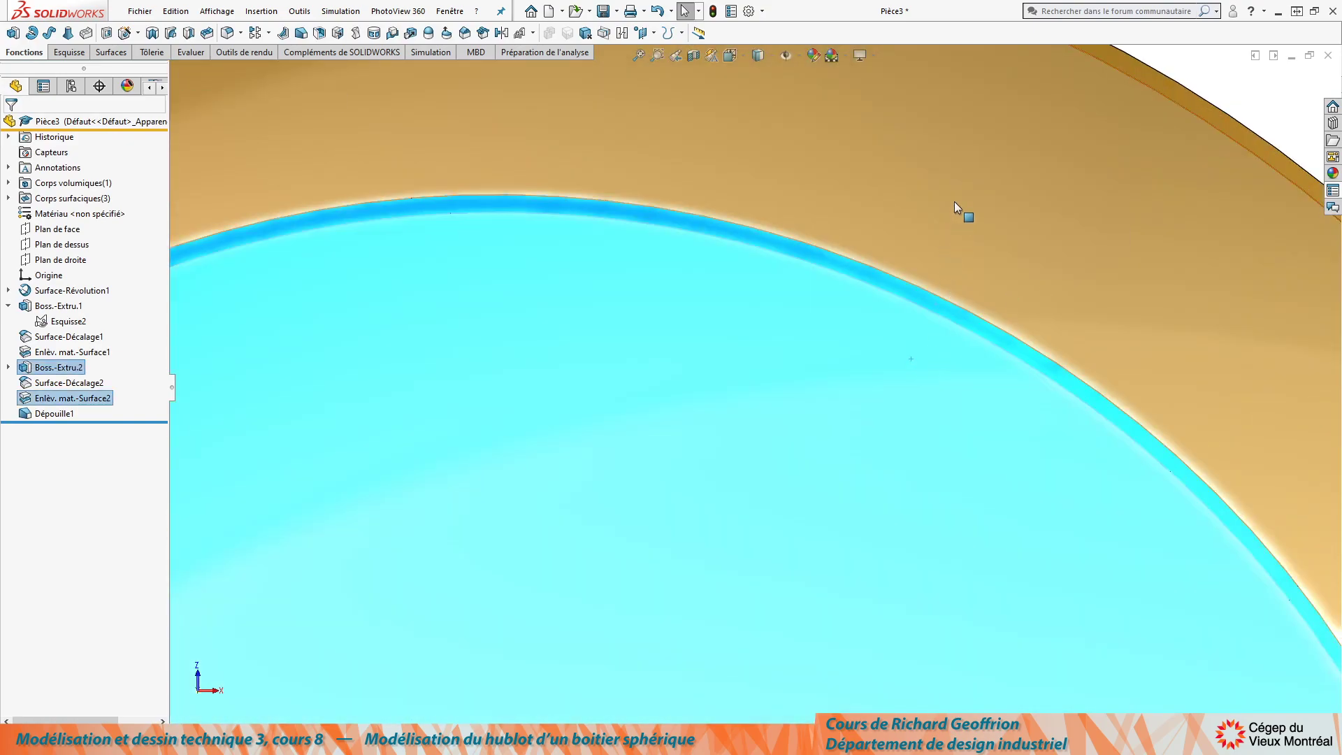
ctrl+click(954, 203)
scroll(953, 202, up, 5)
ctrl+click(954, 193)
scroll(916, 477, up, 3)
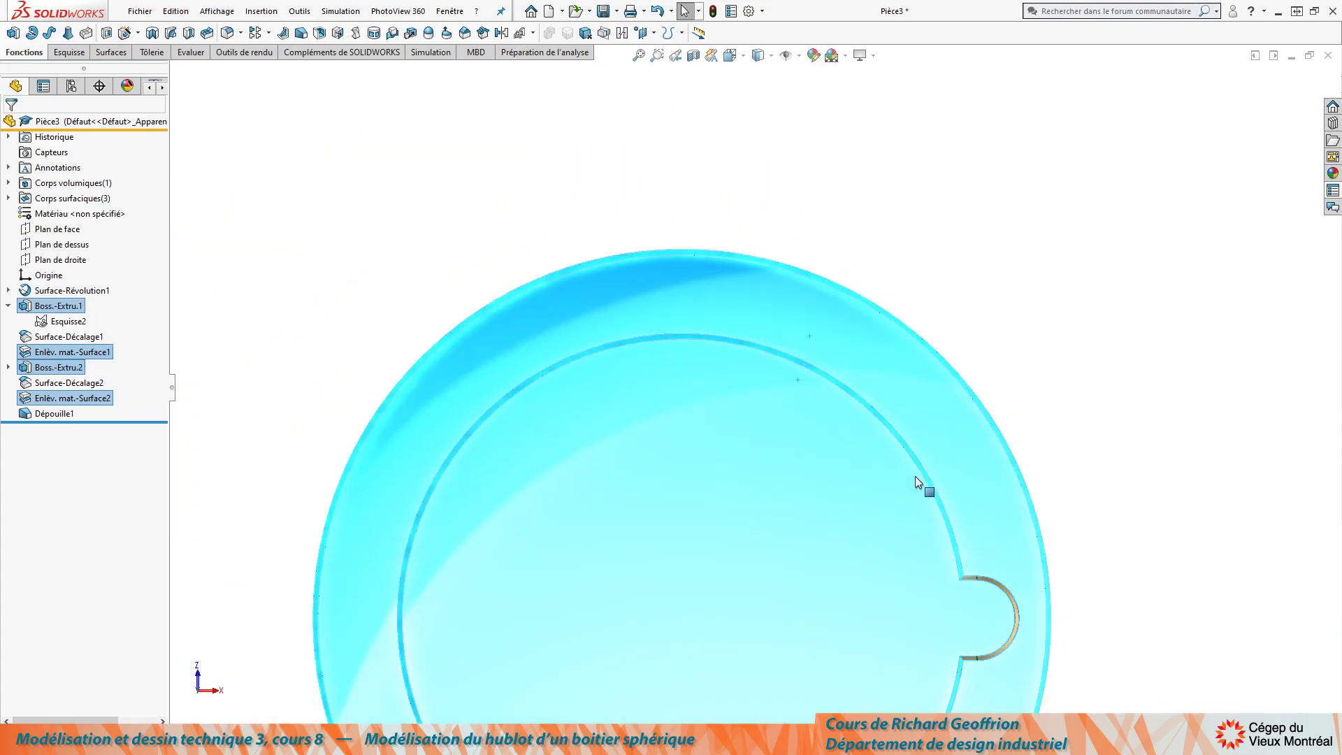
scroll(930, 517, down, 6)
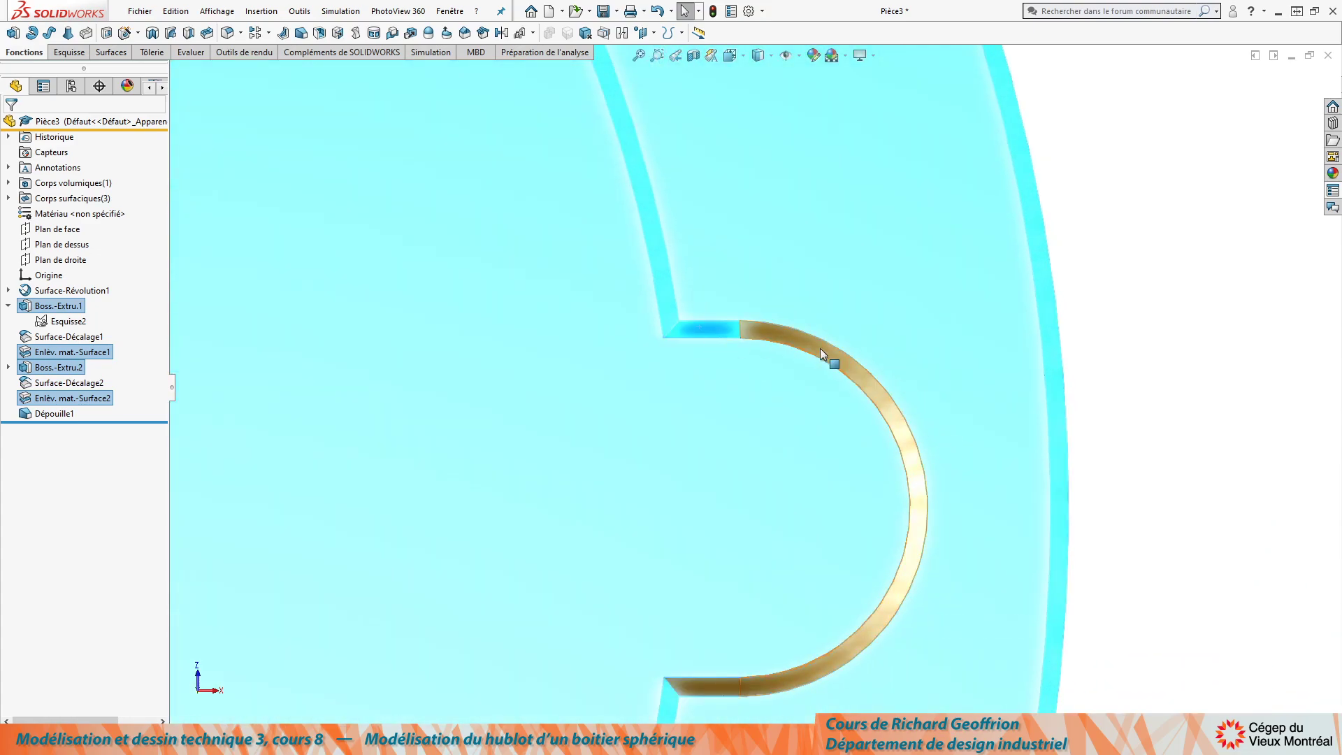
ctrl+click(818, 351)
scroll(706, 686, up, 10)
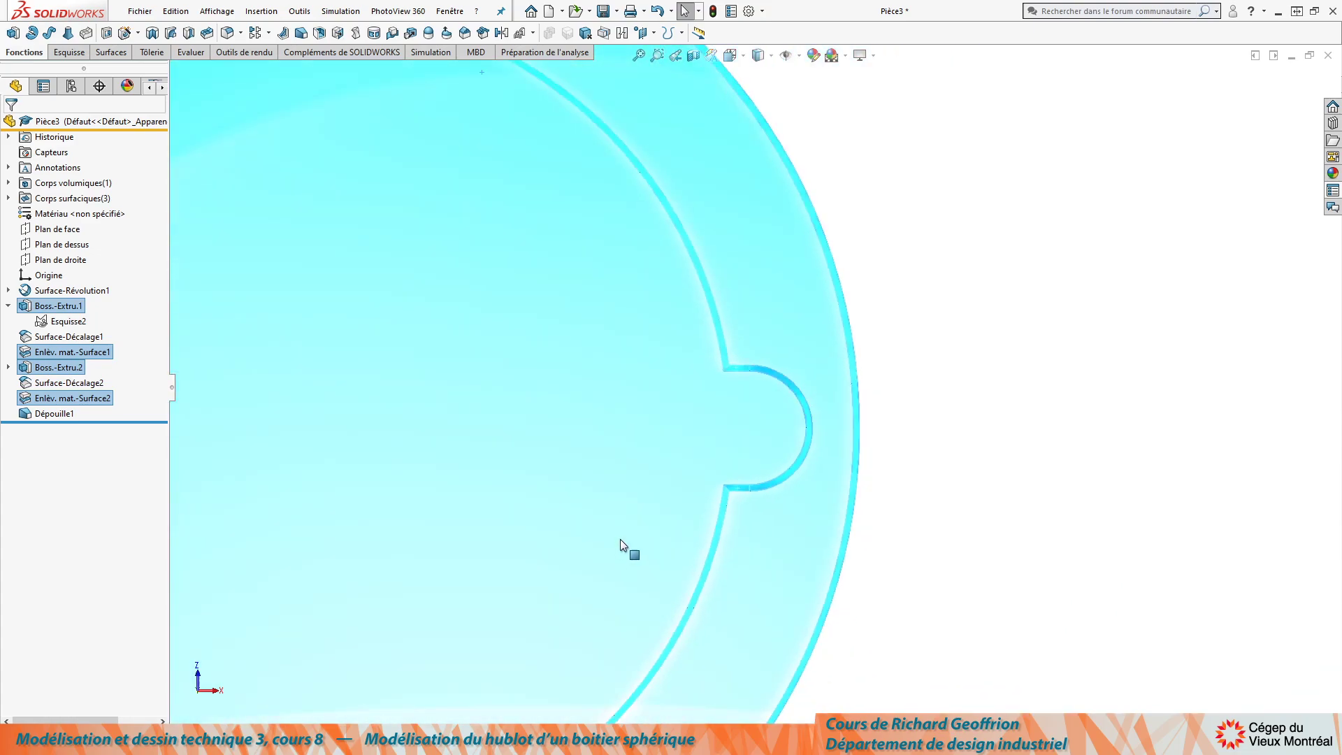
middle_drag(655, 396, 533, 564)
click(298, 298)
Set the porthole's draft angle to 5 degrees.
click(53, 413)
click(47, 396)
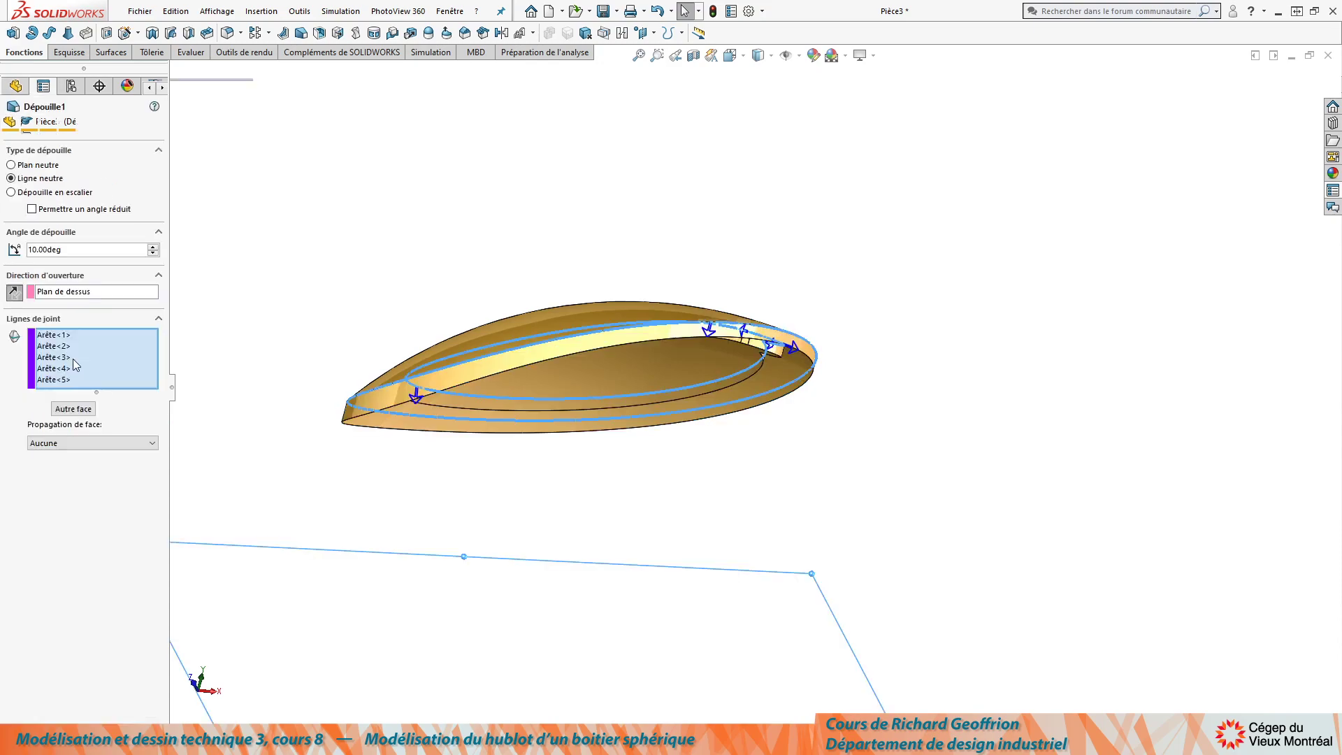
double_click(86, 252)
text(5)
key(Return)
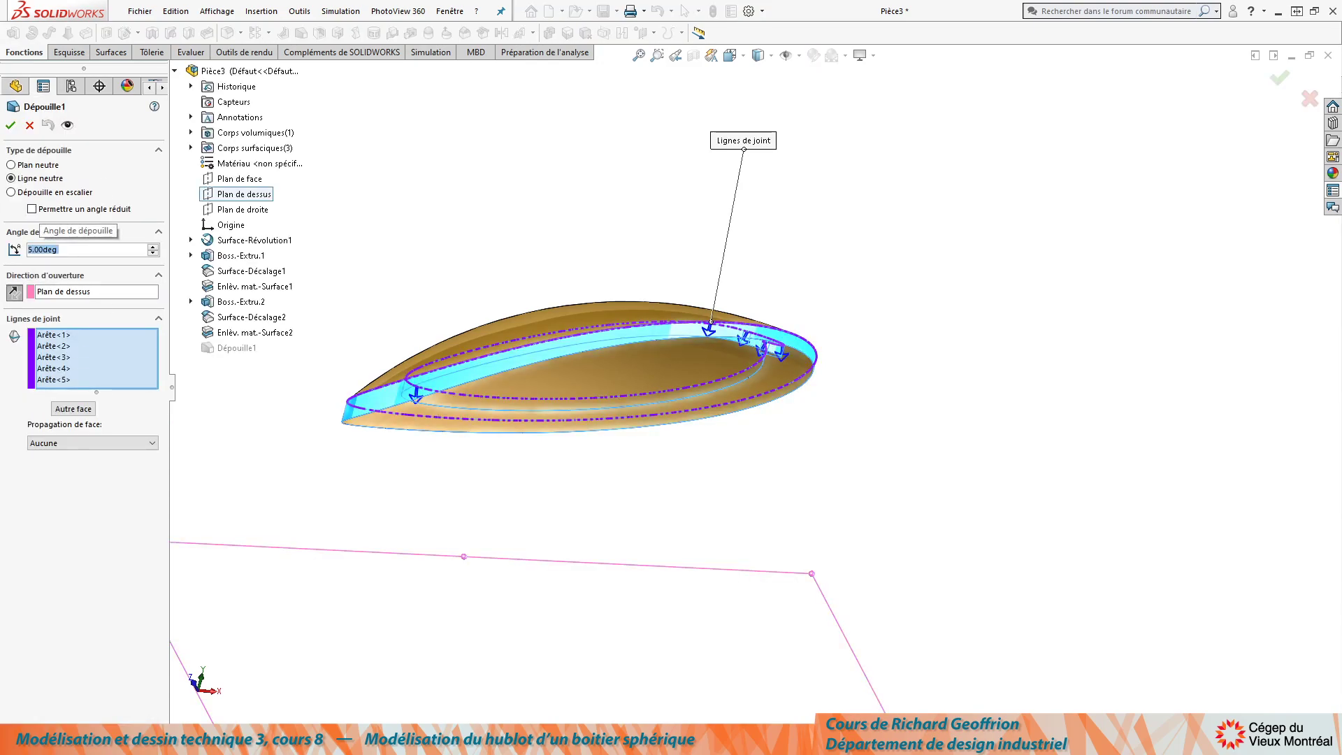
click(10, 125)
middle_drag(426, 209, 434, 509)
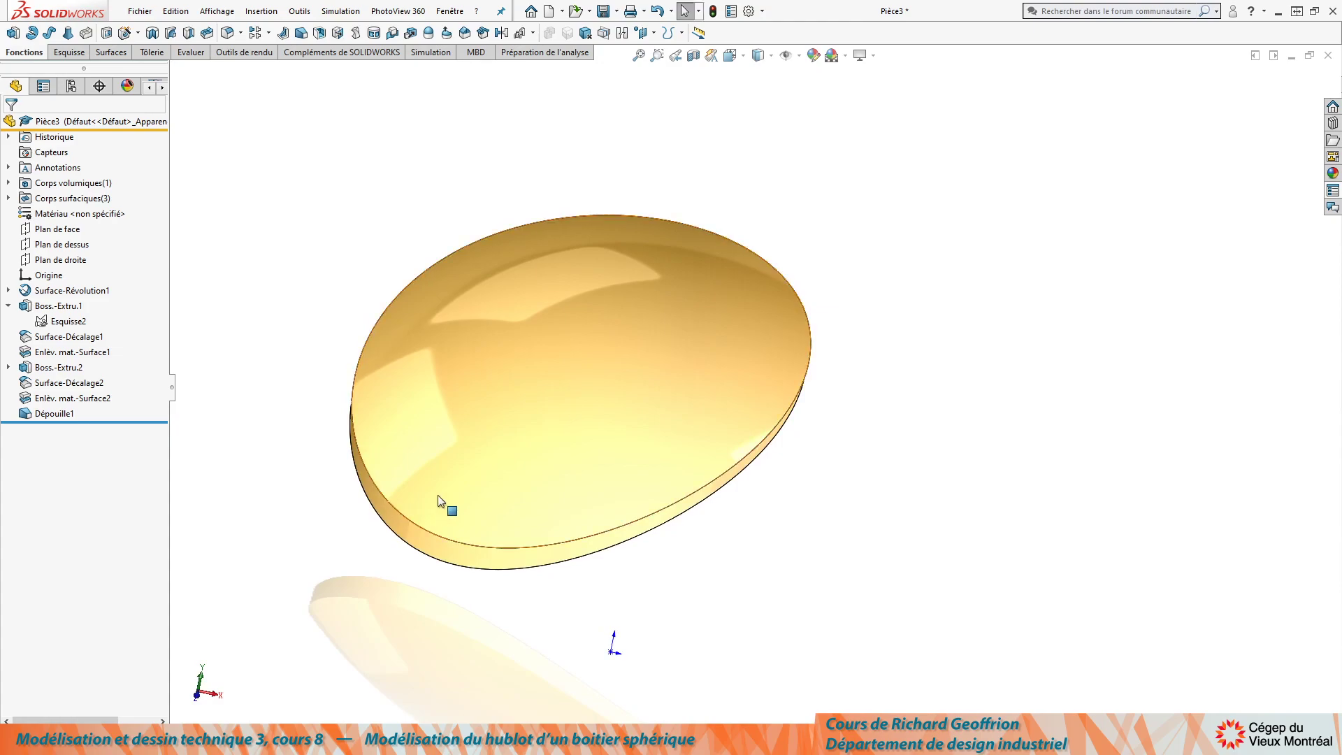
Save the part as GERI-423VM08-D-002.SLDPRT in the Montage des cours folder, replacing the existing file.
key(ctrl+s)
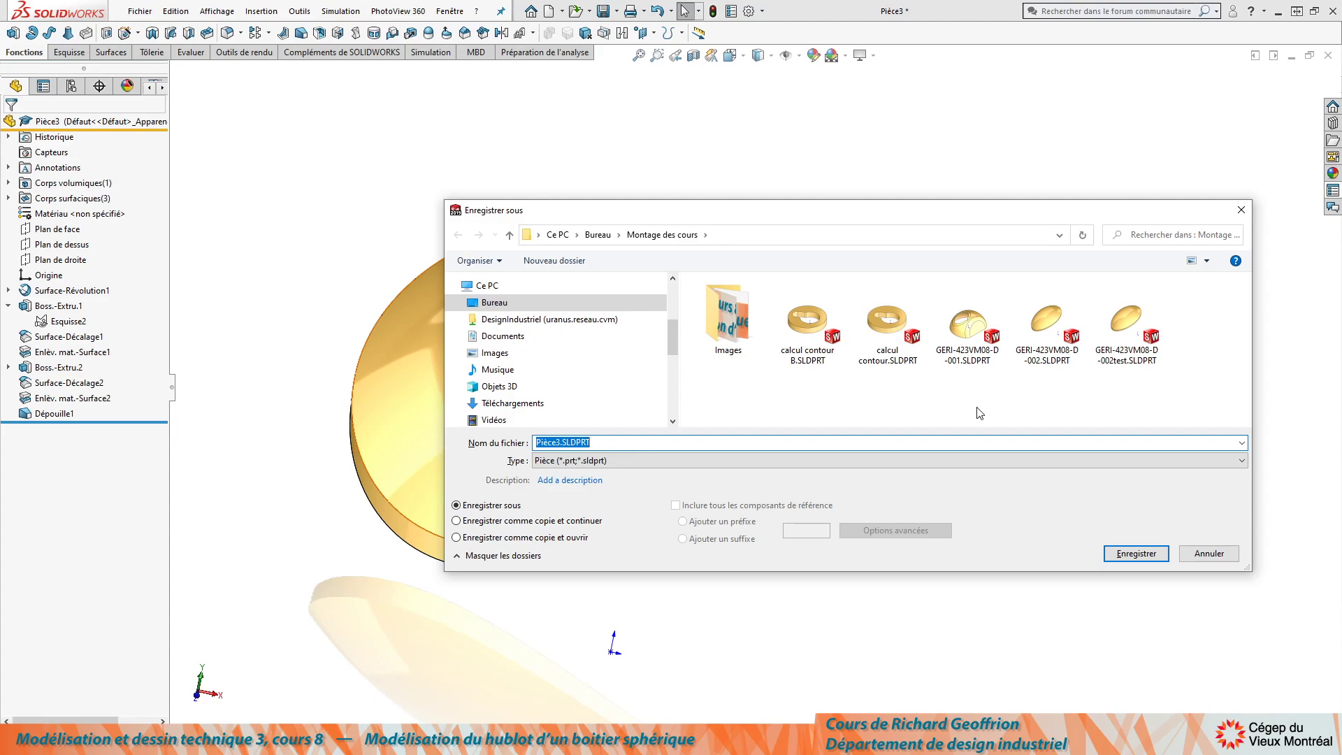
click(1041, 353)
click(1133, 553)
click(707, 387)
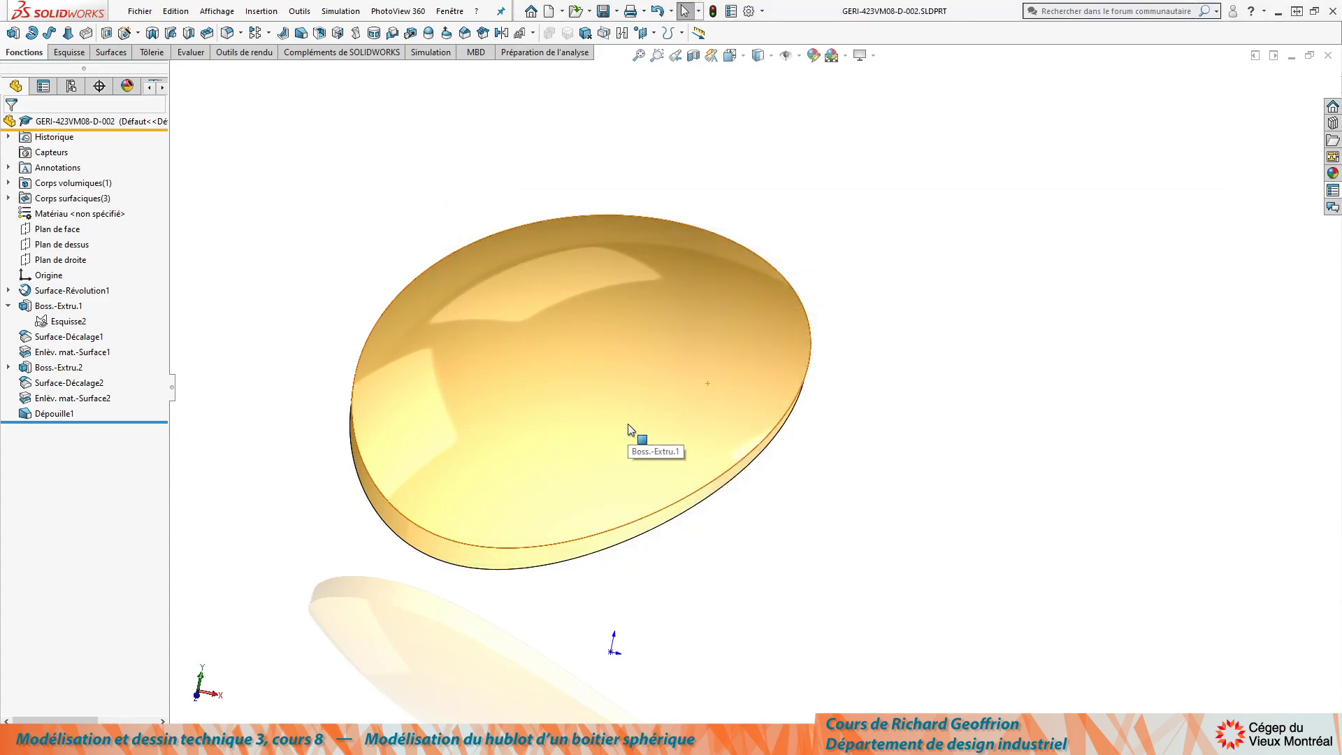
middle_drag(448, 406, 539, 387)
scroll(539, 387, down, 6)
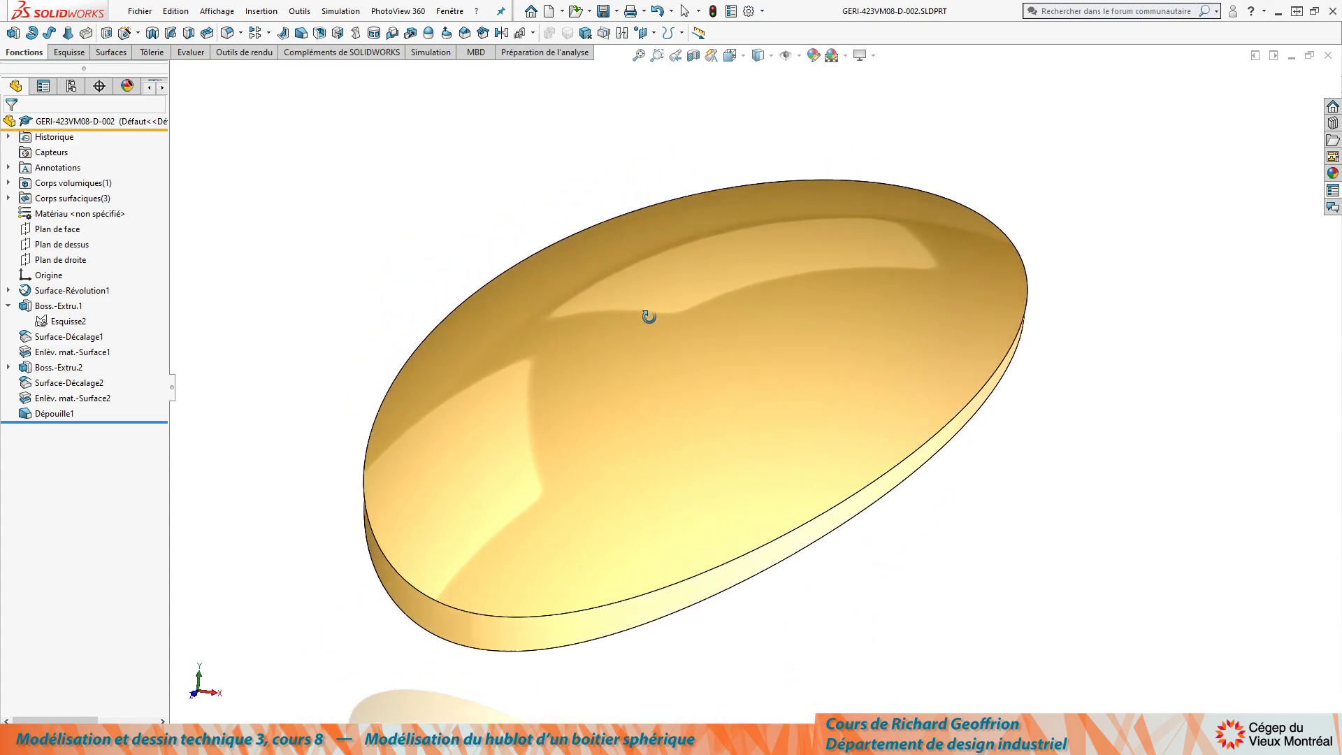